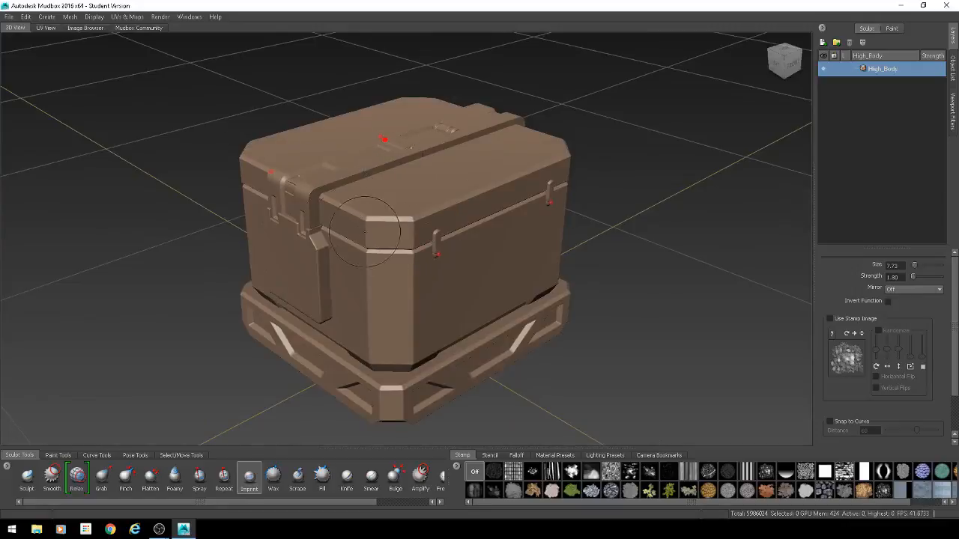
Step: Turn off the display of mesh errors on the crate model
mouse_move(283, 195)
alt+mouse_down()
mouse_move(150, 134)
mouse_move(117, 68)
alt+mouse_up()
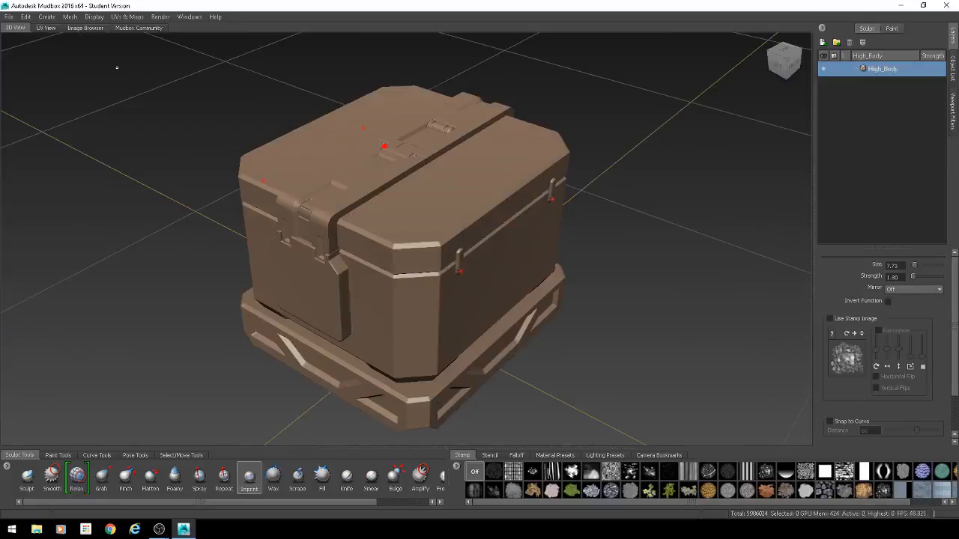
click(69, 17)
mouse_move(84, 19)
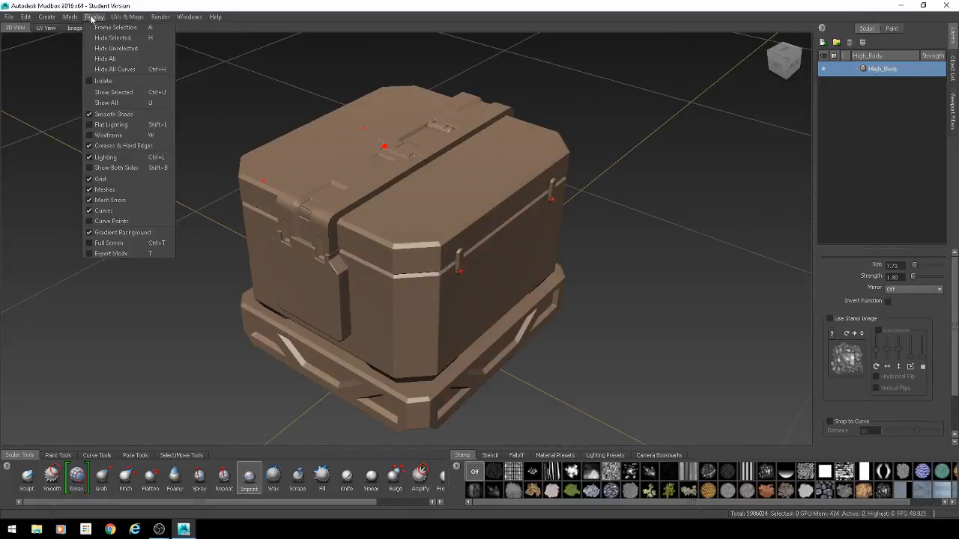
click(105, 200)
mouse_move(446, 196)
alt+mouse_down()
mouse_move(389, 179)
mouse_move(426, 188)
alt+mouse_up()
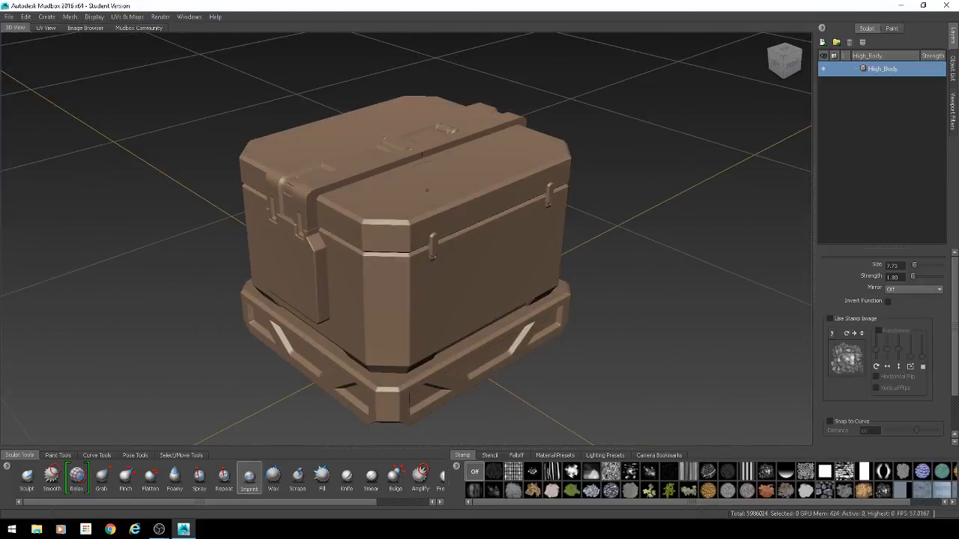
Step: Examine the crate's lid, latches, side panel and base frame from the front, side and corner
alt+drag(337, 265, 397, 275)
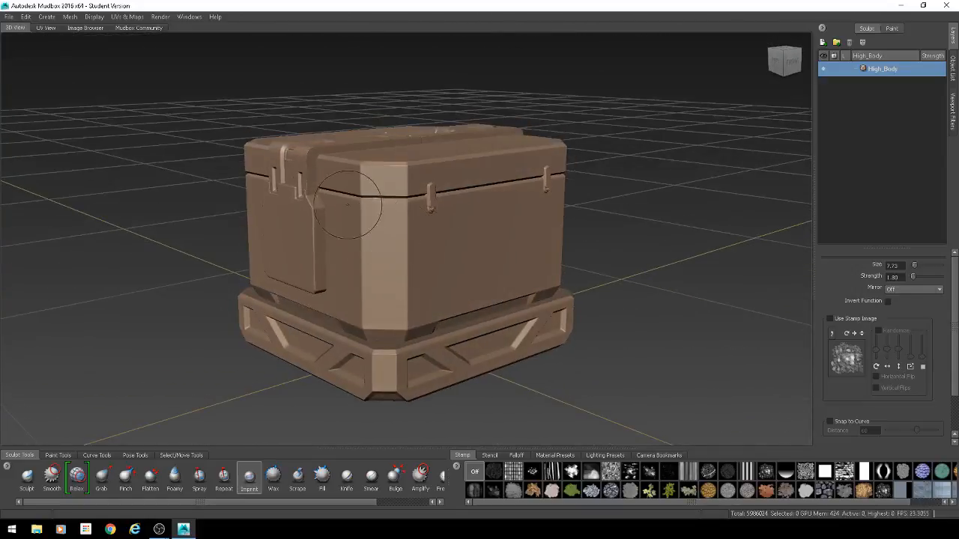
alt+drag(393, 199, 462, 196)
mouse_move(462, 196)
alt+right_down()
mouse_move(419, 196)
mouse_move(513, 196)
mouse_move(419, 197)
mouse_move(480, 197)
alt+right_up()
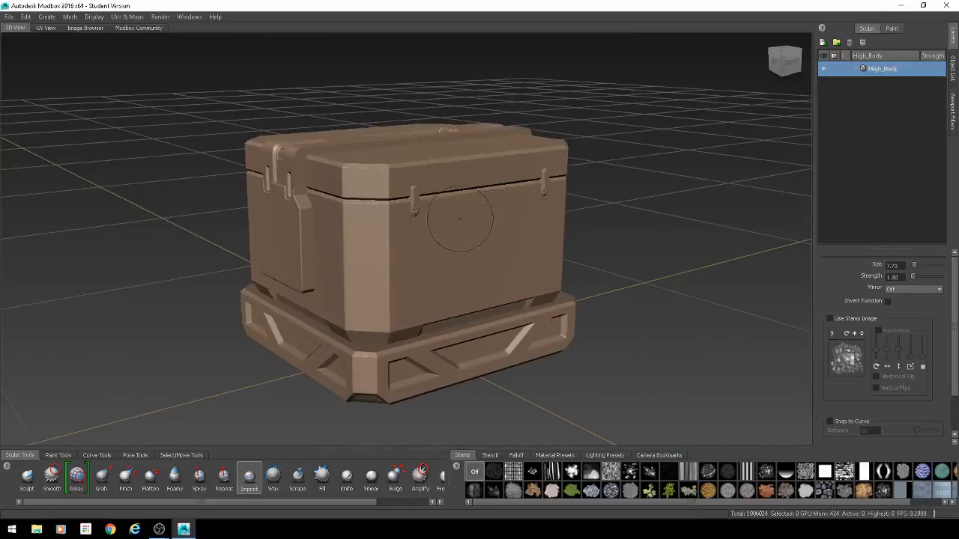
alt+drag(460, 218, 454, 232)
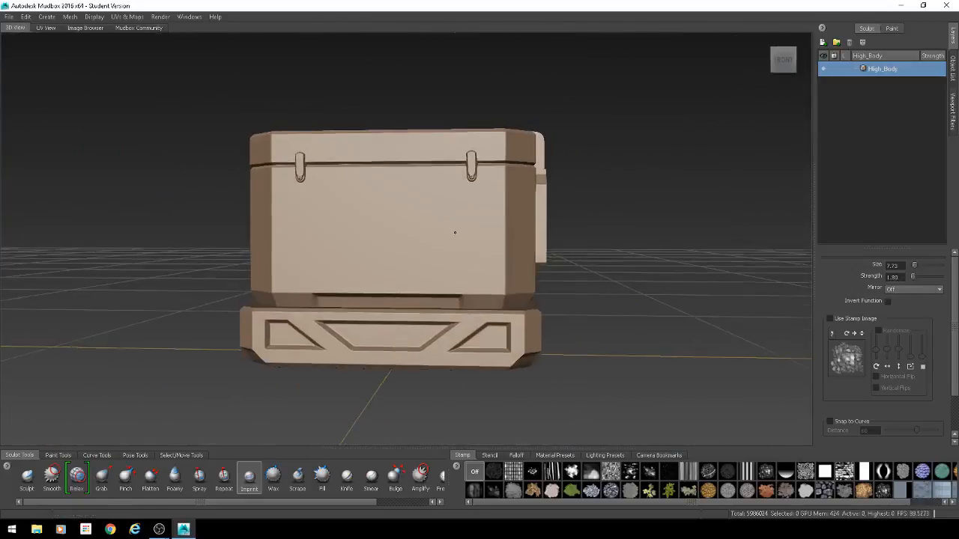
alt+middle_drag(454, 232, 413, 188)
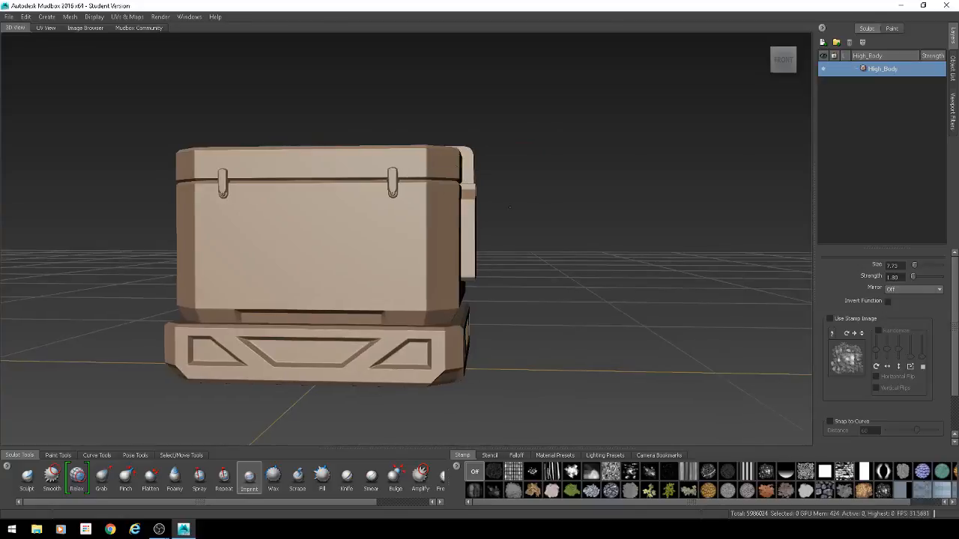
mouse_move(478, 206)
alt+middle_down()
mouse_move(420, 222)
mouse_move(473, 222)
alt+middle_up()
alt+drag(473, 222, 327, 187)
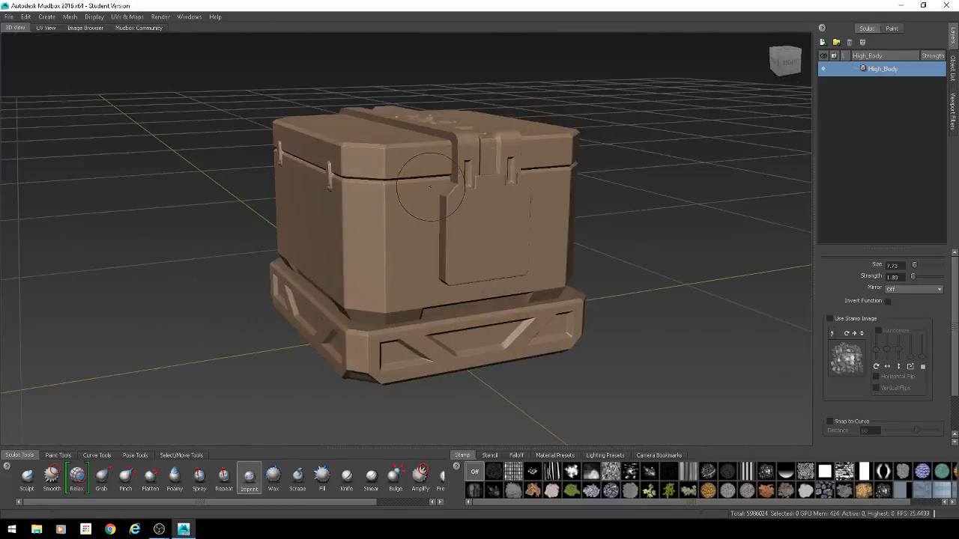
alt+drag(430, 186, 564, 239)
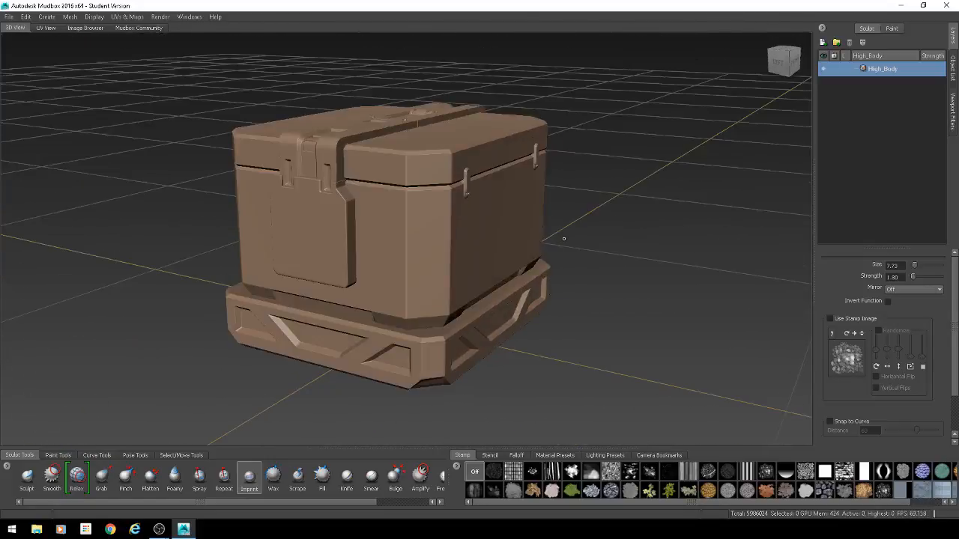
alt+drag(372, 240, 367, 258)
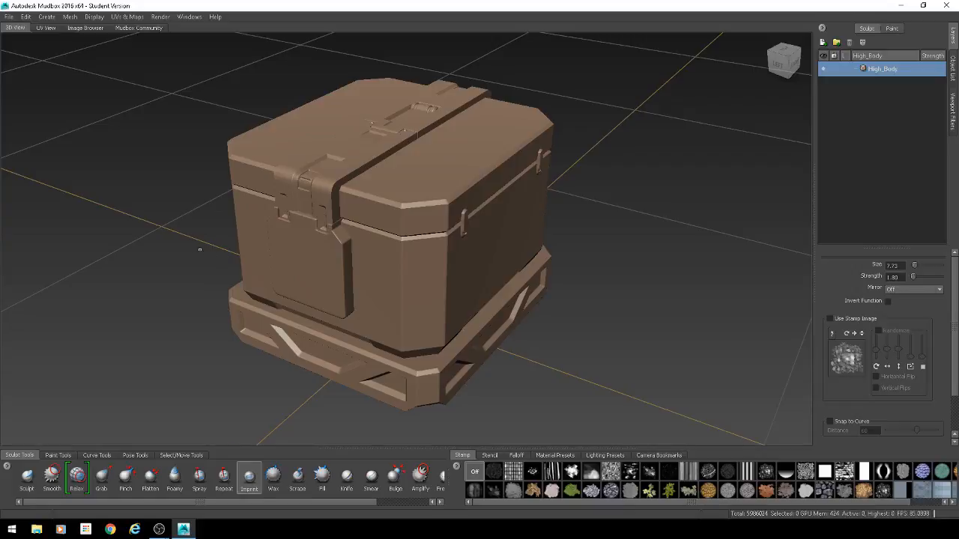
alt+drag(251, 218, 292, 267)
alt+middle_drag(292, 268, 339, 233)
mouse_move(397, 237)
alt+mouse_down()
mouse_move(500, 218)
mouse_move(422, 224)
mouse_move(437, 197)
mouse_move(398, 239)
alt+mouse_up()
alt+right_drag(398, 238, 392, 220)
mouse_move(393, 220)
alt+mouse_down()
mouse_move(435, 234)
mouse_move(347, 222)
mouse_move(433, 215)
mouse_move(364, 203)
alt+mouse_up()
alt+drag(518, 224, 498, 218)
scroll(502, 247, down, 3)
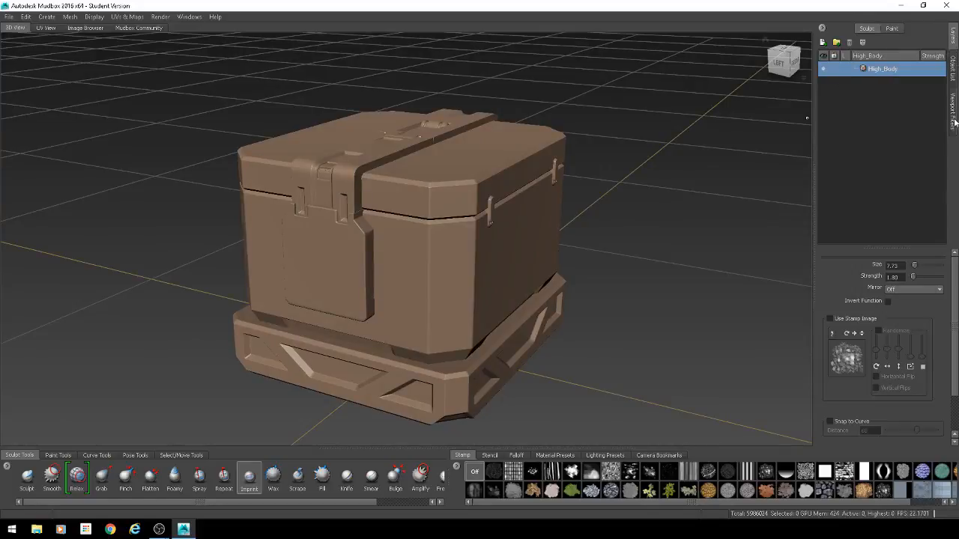
Step: Look through the object list and the available viewport filters, and return to the sculpt layers
click(952, 69)
click(954, 115)
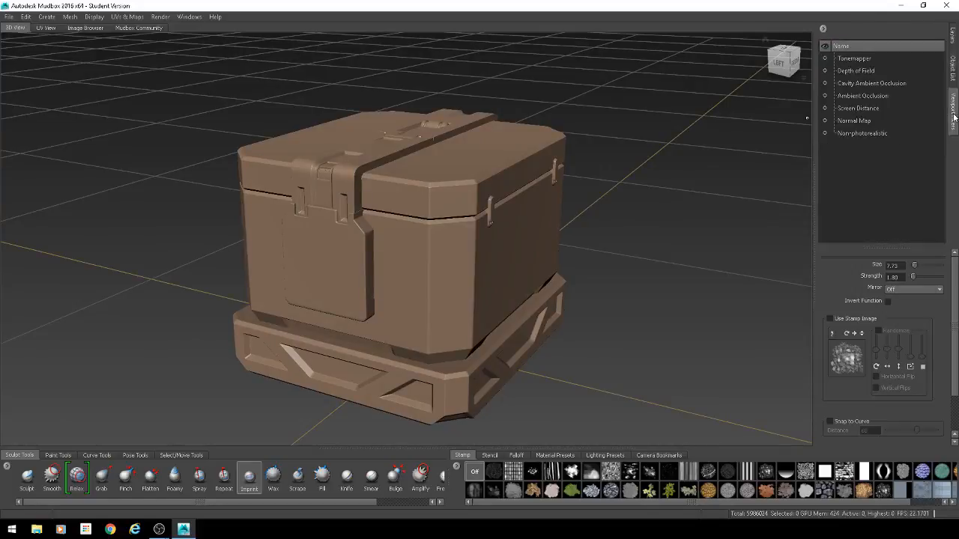
click(953, 37)
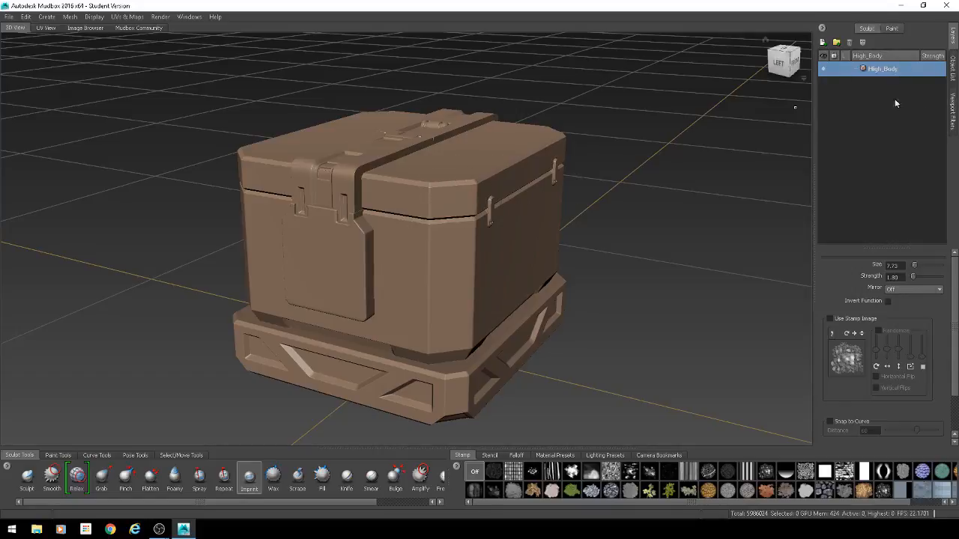
alt+drag(704, 150, 614, 165)
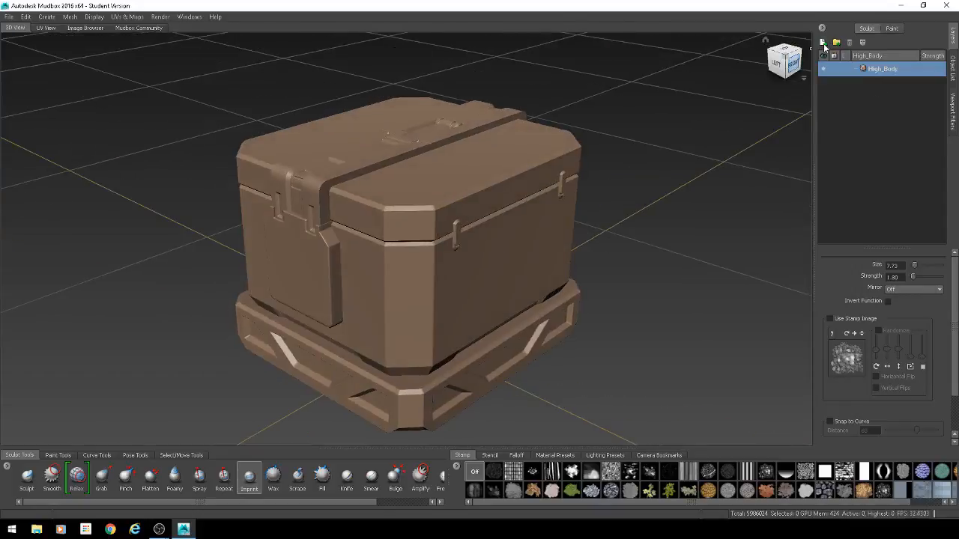
Step: Add a sculpt layer to High_Body and sculpt several test marks on the lid's top and around its front corner
click(822, 42)
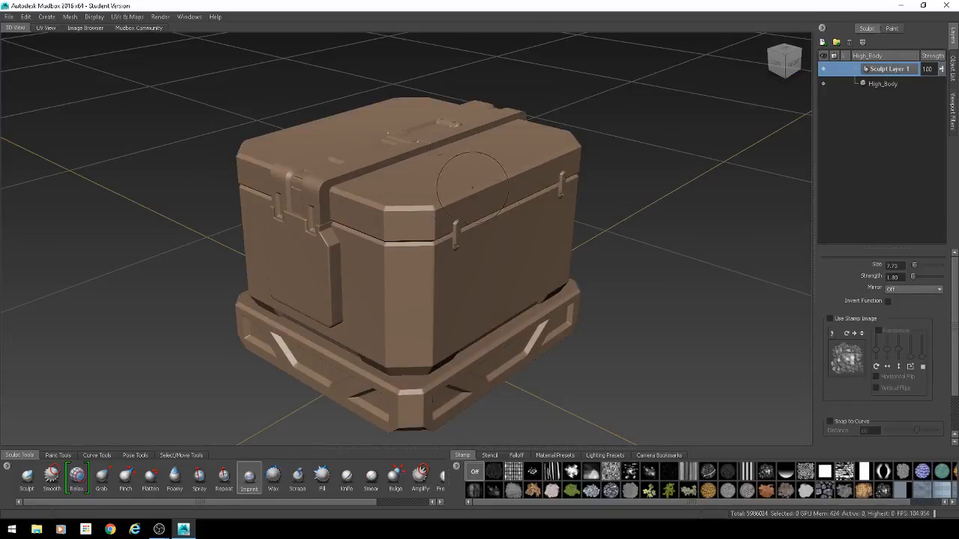
click(388, 166)
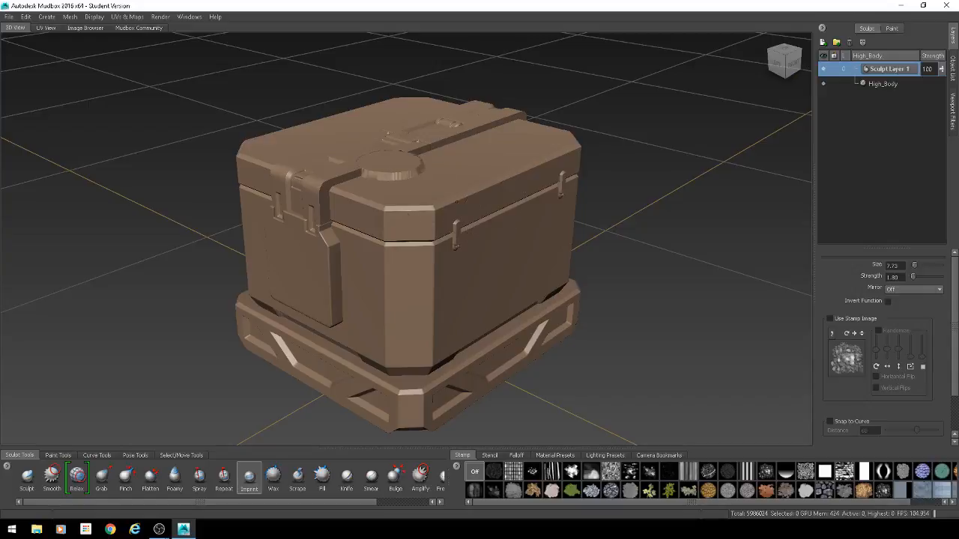
click(417, 205)
click(450, 204)
click(391, 243)
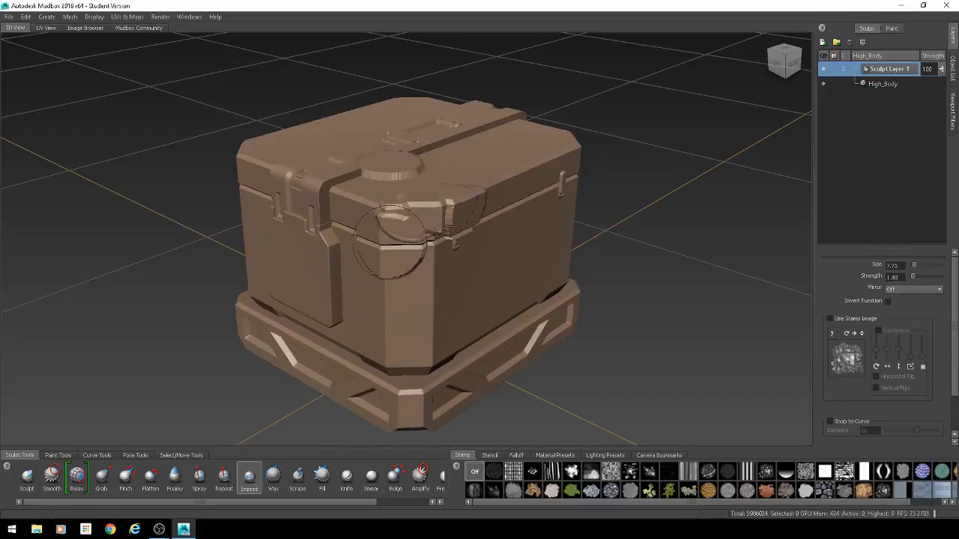
click(350, 198)
click(390, 217)
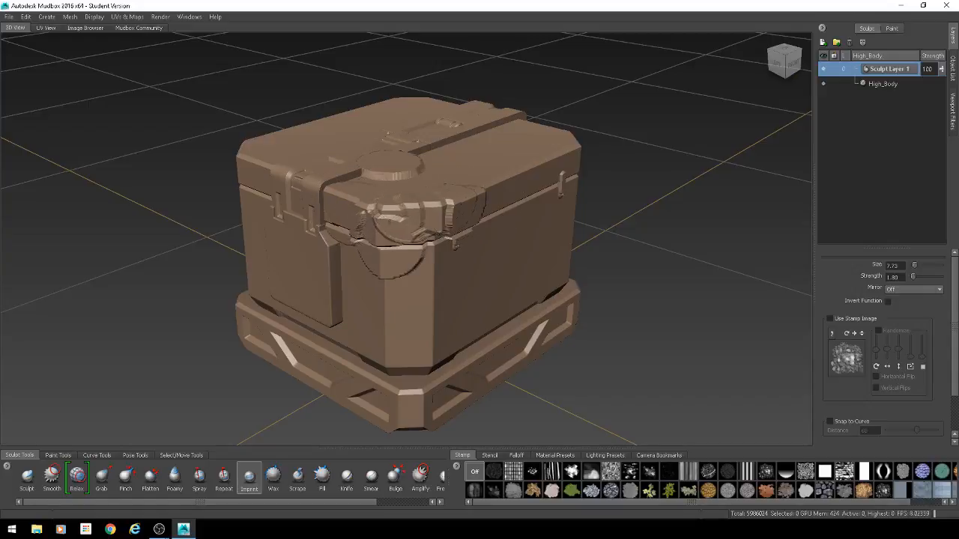
alt+drag(391, 211, 354, 193)
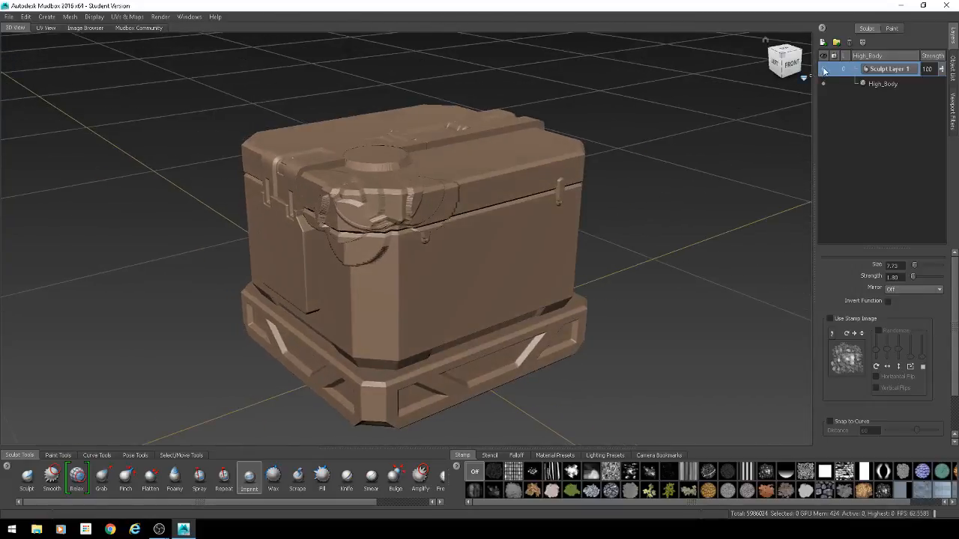
Step: Hide and show the test sculpt layer, and try its strength at 50 before restoring 100
click(824, 69)
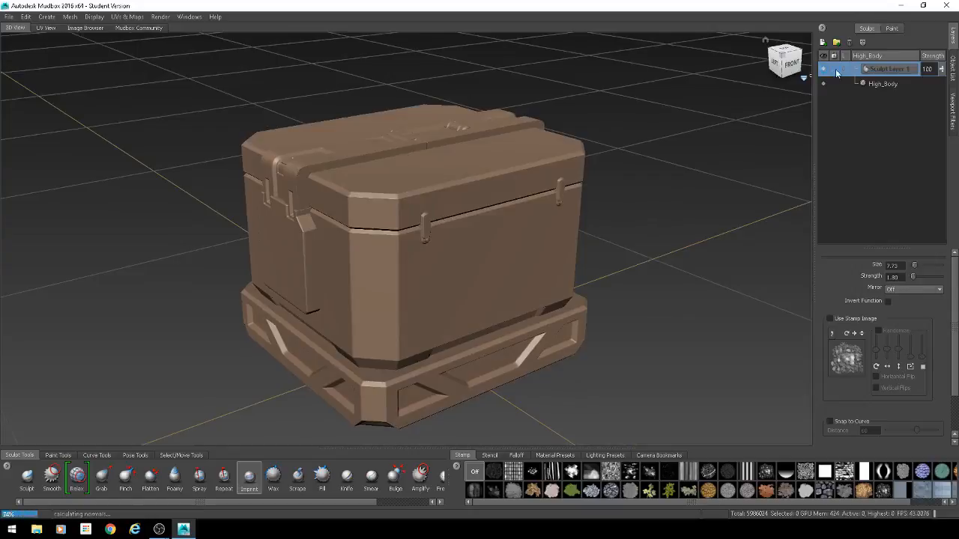
click(836, 72)
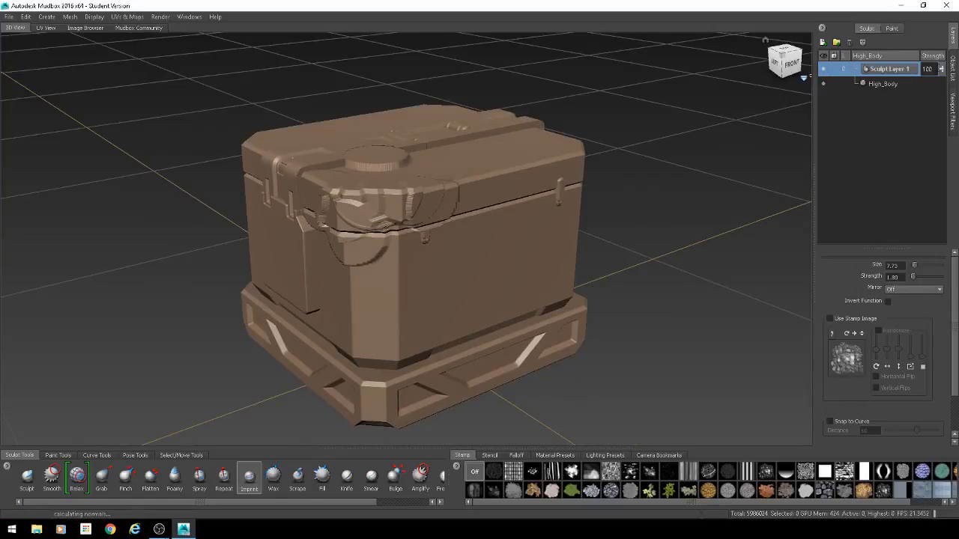
text(5)
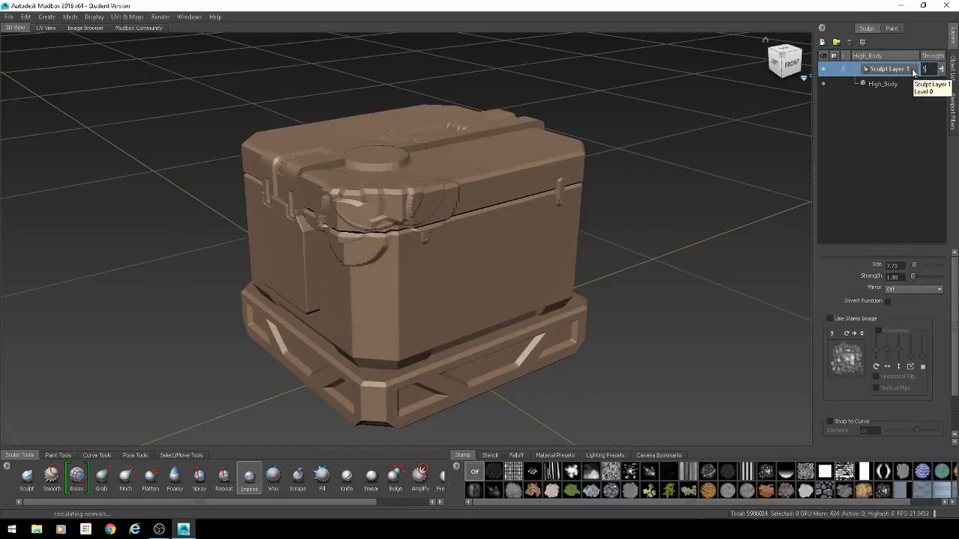
text(0)
key(Return)
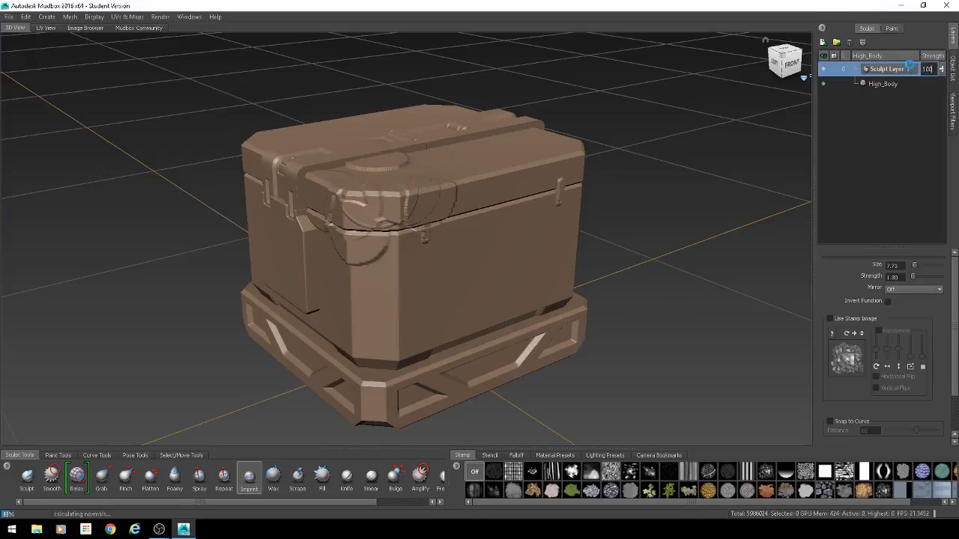
Step: Delete the test sculpt layer with its marks and add a new empty sculpt layer to High_Body
right_click(878, 69)
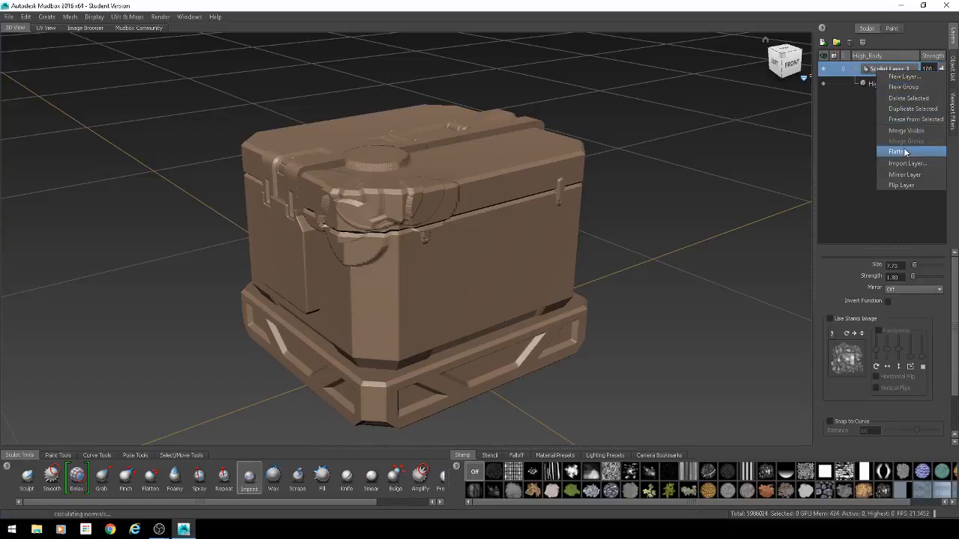
click(905, 100)
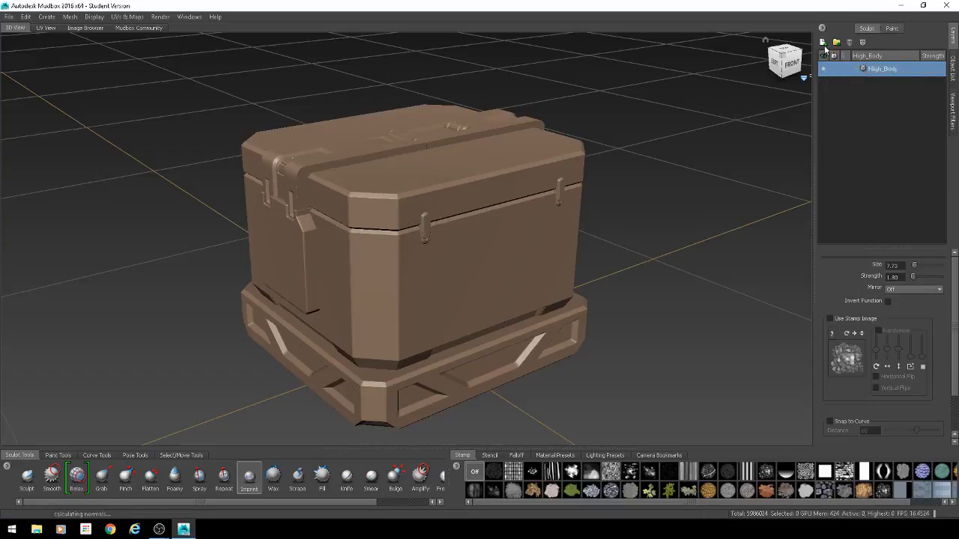
click(822, 42)
Step: Examine the crate's edges, corners, latches and flat faces at close range from several sides
alt+drag(472, 165, 376, 215)
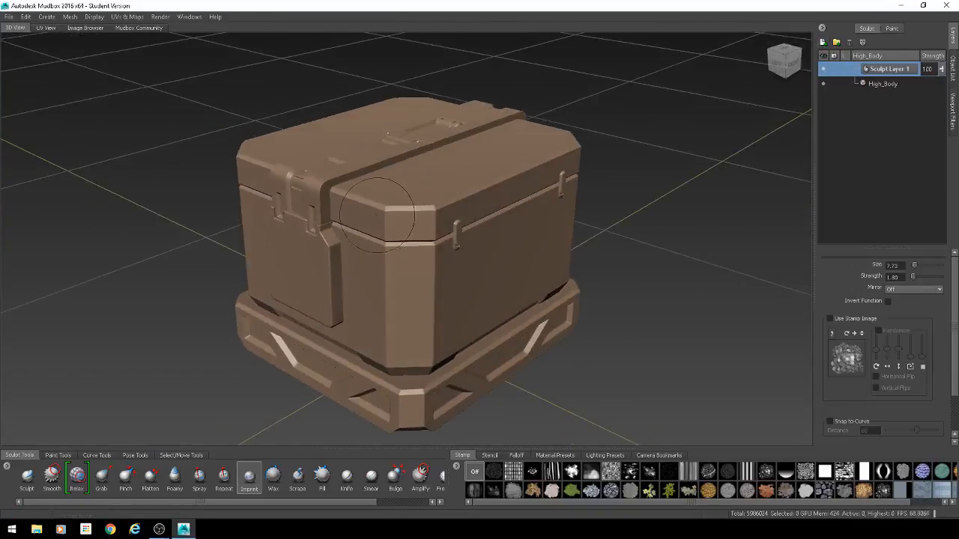
alt+drag(479, 241, 467, 220)
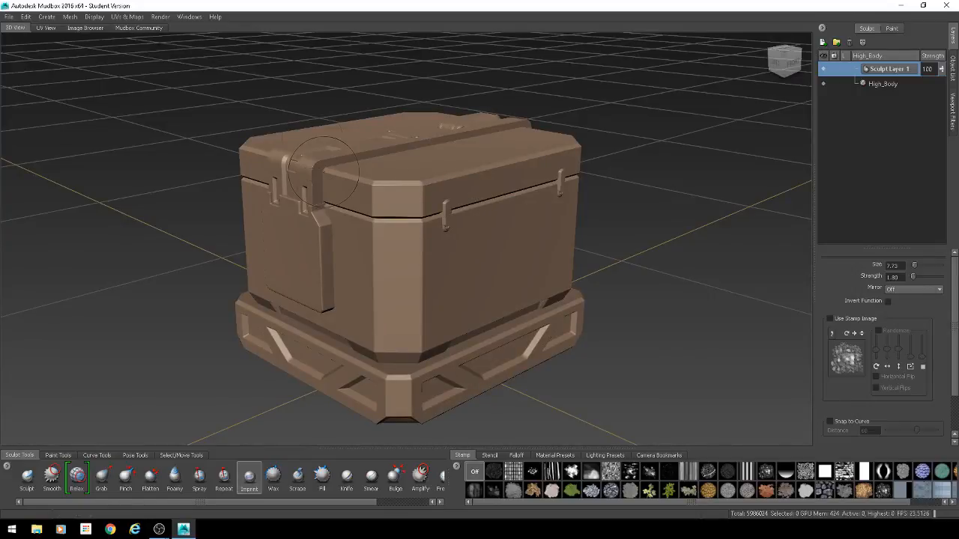
alt+drag(385, 224, 381, 207)
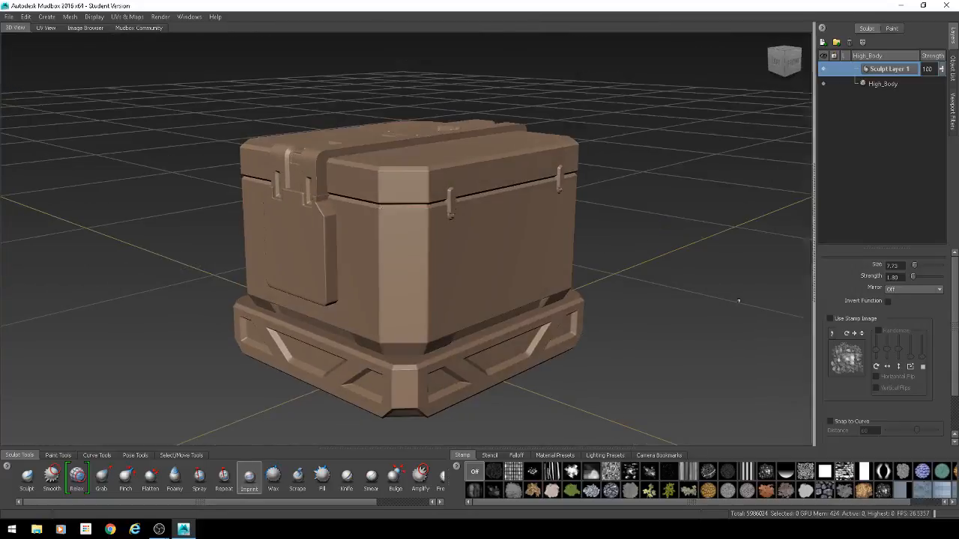
alt+drag(472, 277, 535, 255)
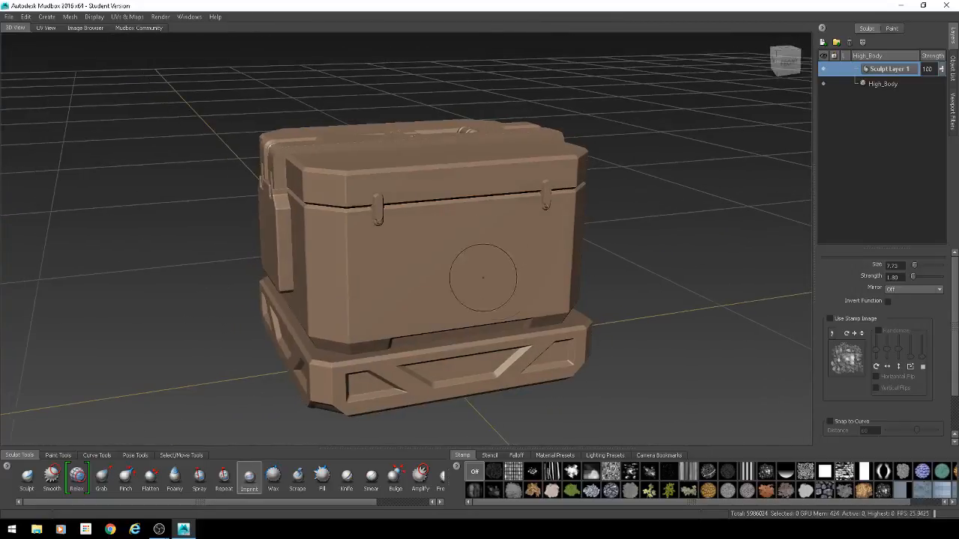
mouse_move(483, 275)
alt+mouse_down()
mouse_move(382, 273)
mouse_move(345, 247)
mouse_move(487, 337)
mouse_move(449, 285)
mouse_move(510, 277)
mouse_move(434, 262)
mouse_move(408, 243)
mouse_move(450, 269)
mouse_move(479, 315)
mouse_move(464, 247)
mouse_move(581, 232)
mouse_move(570, 248)
mouse_move(509, 226)
alt+mouse_up()
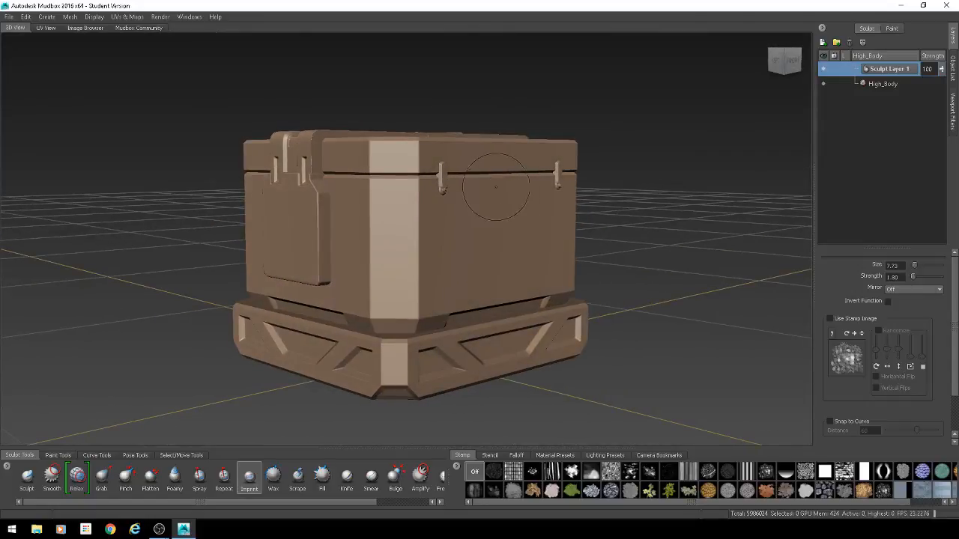
scroll(472, 180, up, 3)
alt+drag(445, 173, 375, 189)
scroll(413, 199, up, 1)
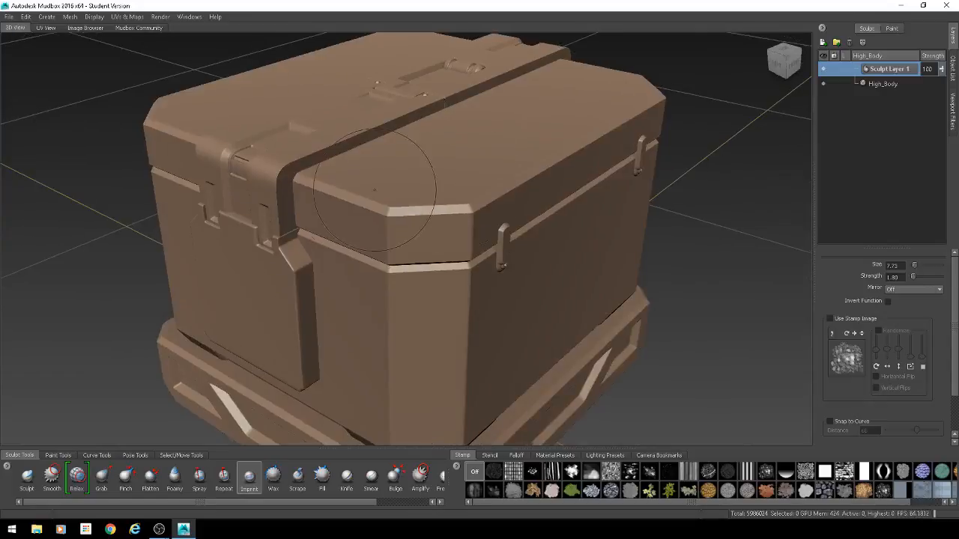
mouse_move(352, 224)
alt+mouse_down()
mouse_move(389, 210)
mouse_move(509, 239)
mouse_move(437, 222)
mouse_move(480, 224)
mouse_move(449, 247)
mouse_move(439, 236)
alt+mouse_up()
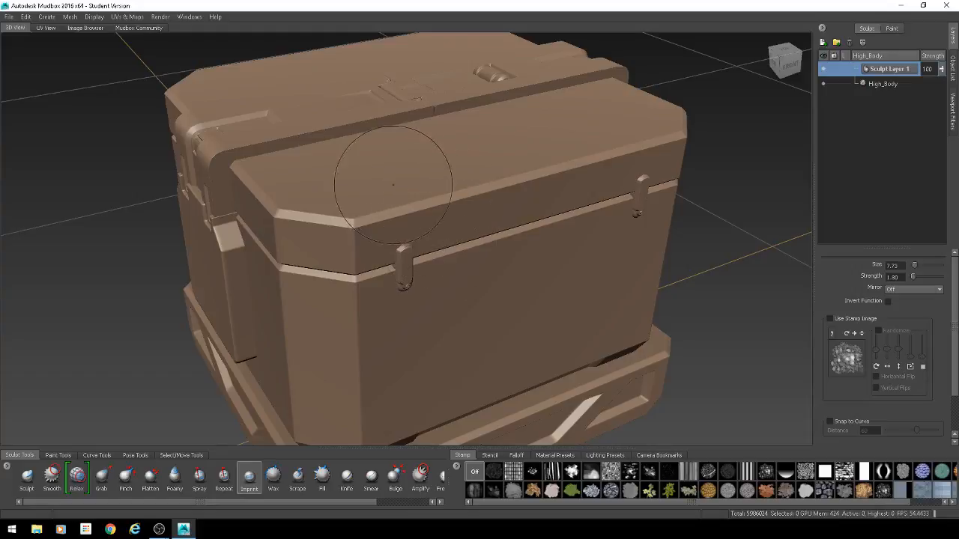
alt+drag(393, 184, 463, 198)
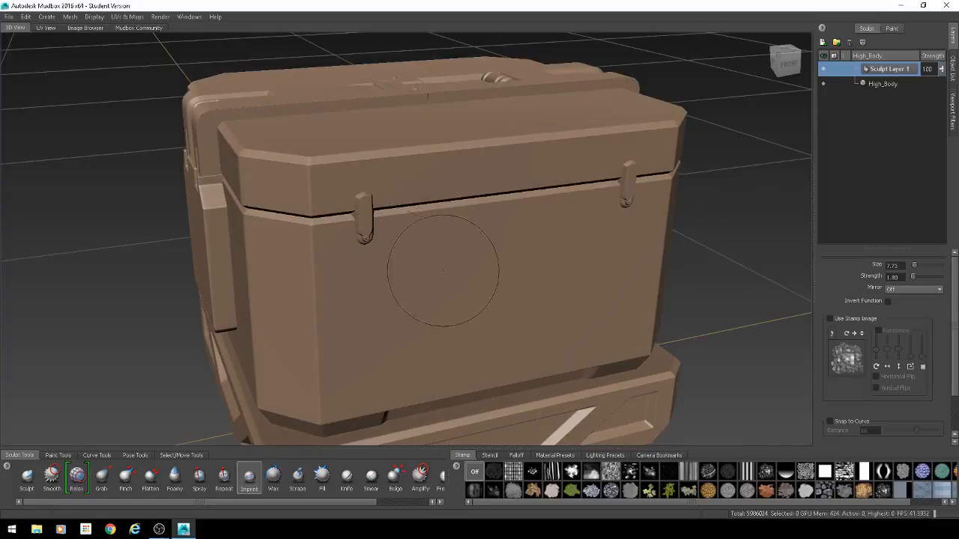
alt+drag(442, 272, 657, 264)
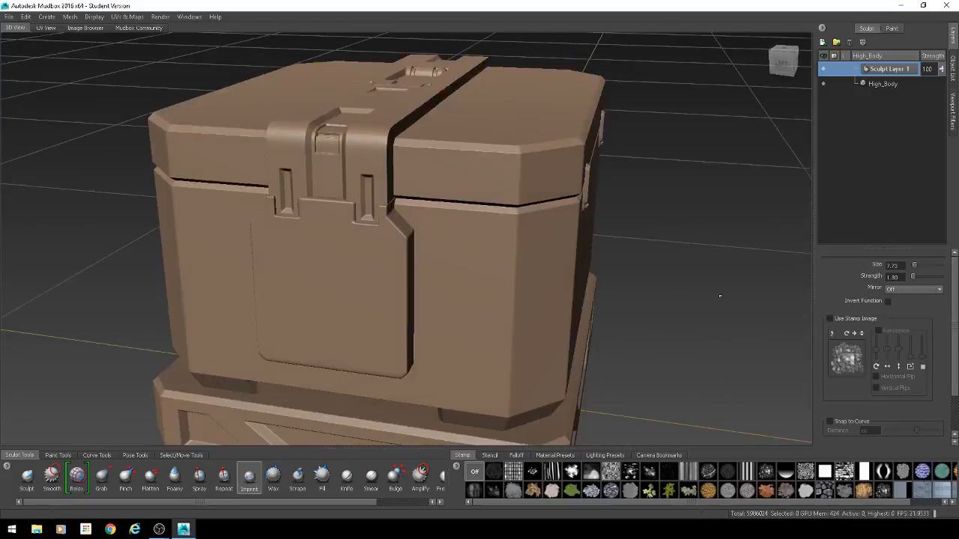
mouse_move(720, 296)
alt+mouse_down()
mouse_move(738, 289)
mouse_move(771, 308)
mouse_move(567, 316)
mouse_move(575, 235)
alt+mouse_up()
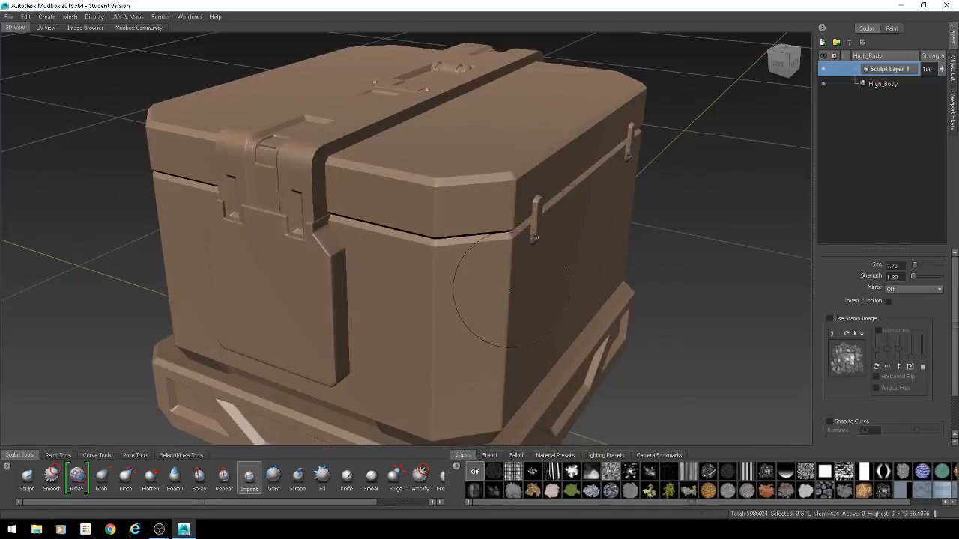
mouse_move(512, 289)
alt+mouse_down()
mouse_move(488, 306)
mouse_move(526, 297)
alt+mouse_up()
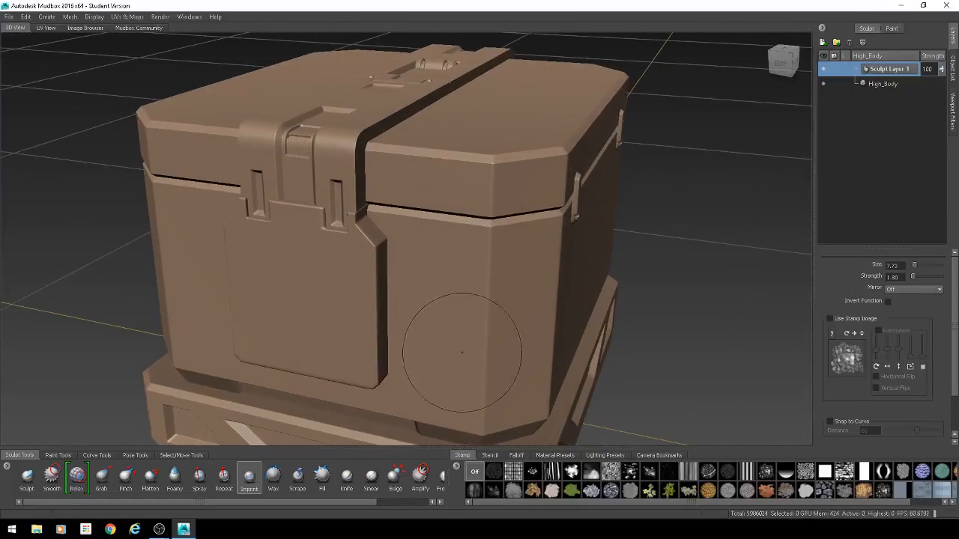
alt+drag(462, 352, 550, 323)
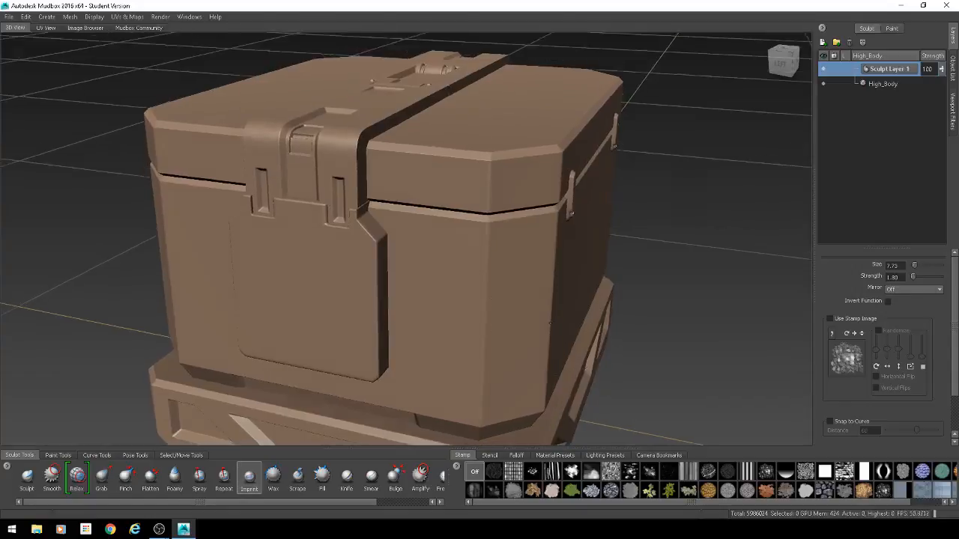
alt+drag(514, 278, 740, 326)
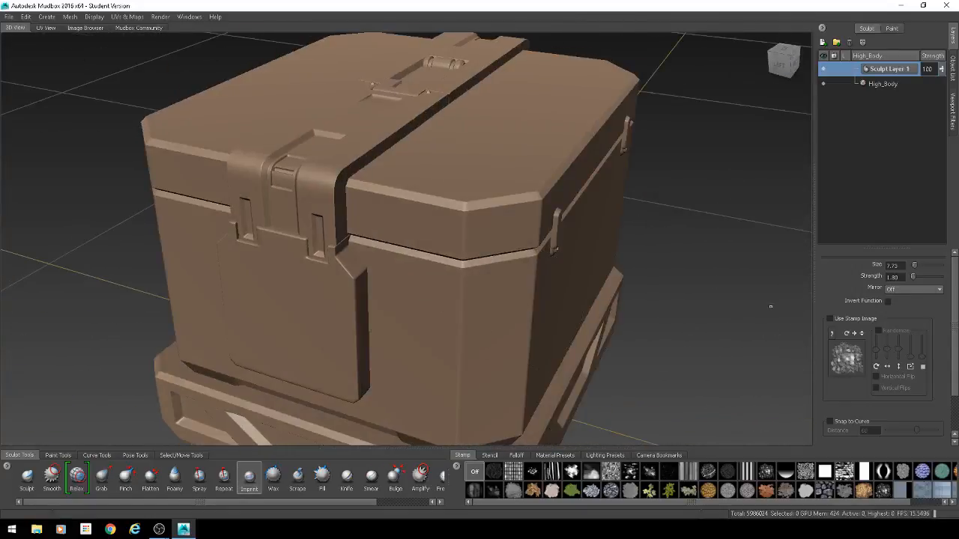
alt+drag(697, 284, 439, 197)
mouse_move(498, 229)
alt+mouse_down()
mouse_move(527, 238)
mouse_move(516, 227)
alt+mouse_up()
alt+right_drag(516, 228, 489, 230)
alt+drag(488, 231, 382, 323)
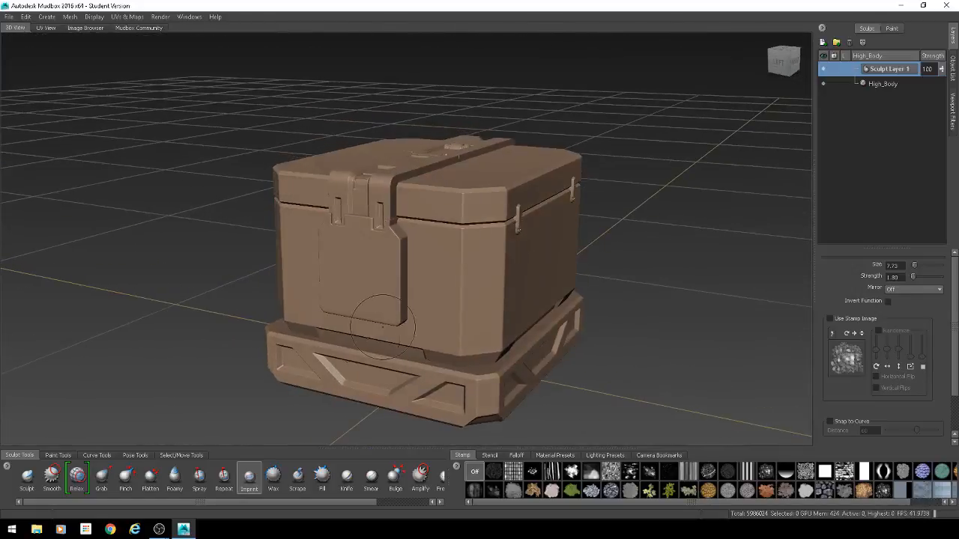
Step: Try the Sculpt and Smooth brushes on the lid's top, and undo the strokes along with the empty sculpt layer
click(29, 480)
alt+drag(494, 206, 446, 253)
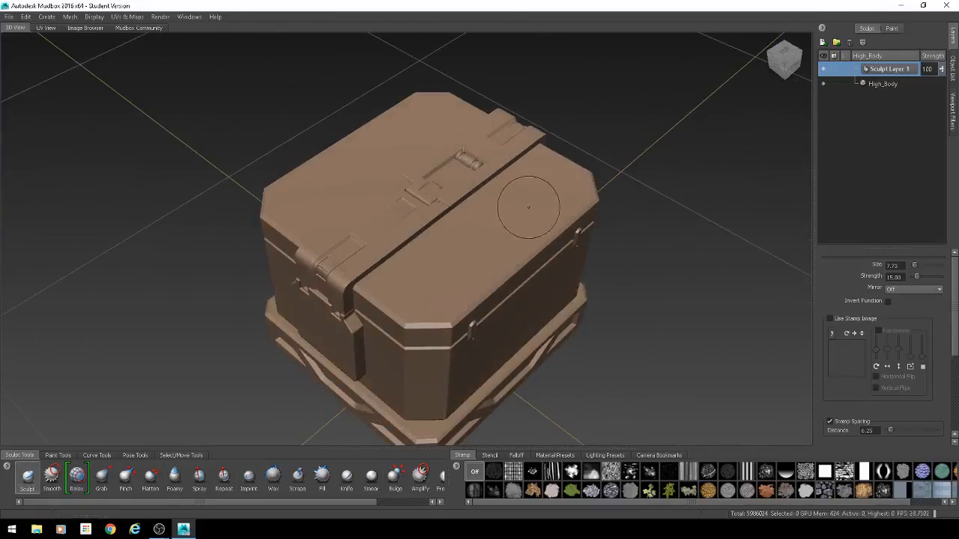
mouse_move(518, 204)
mouse_down()
mouse_move(480, 213)
mouse_move(433, 279)
mouse_move(369, 301)
mouse_up()
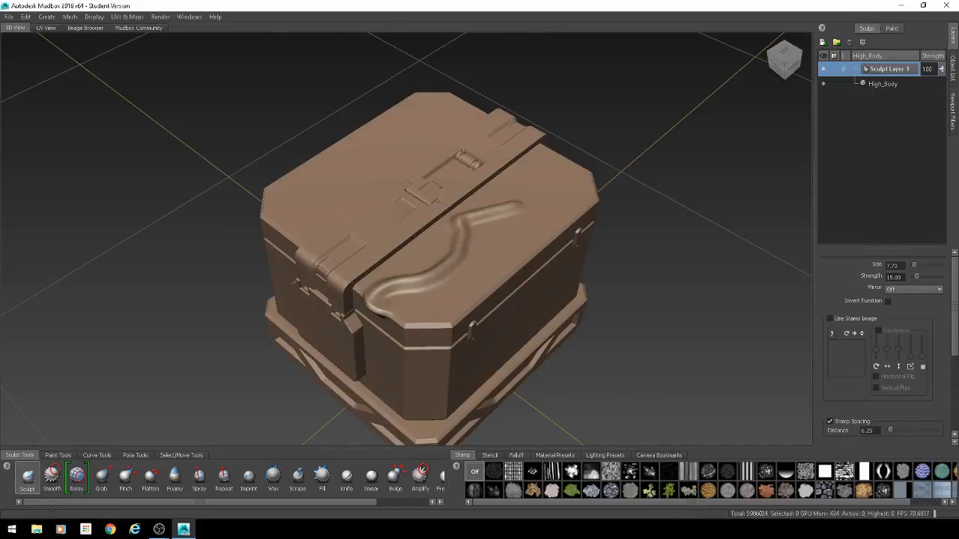
key(ctrl+z)
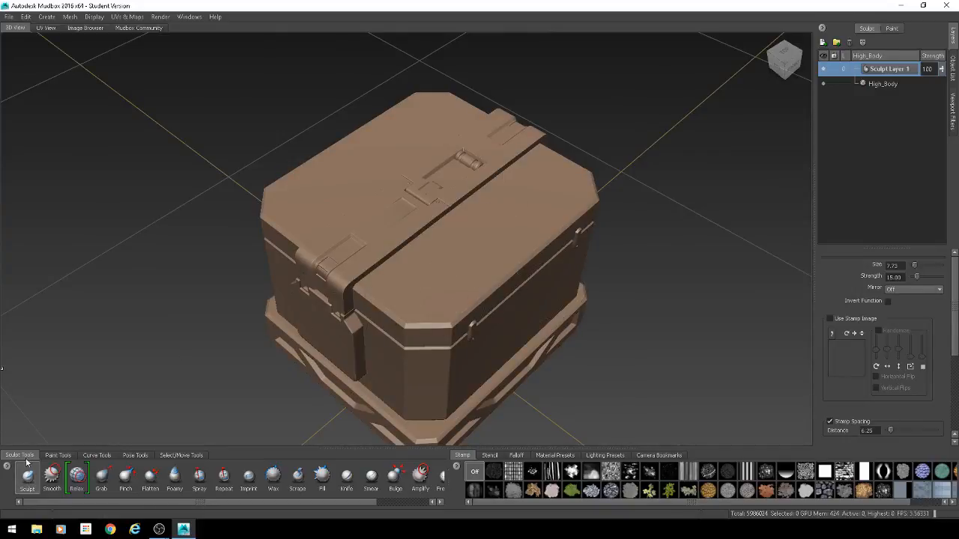
click(51, 476)
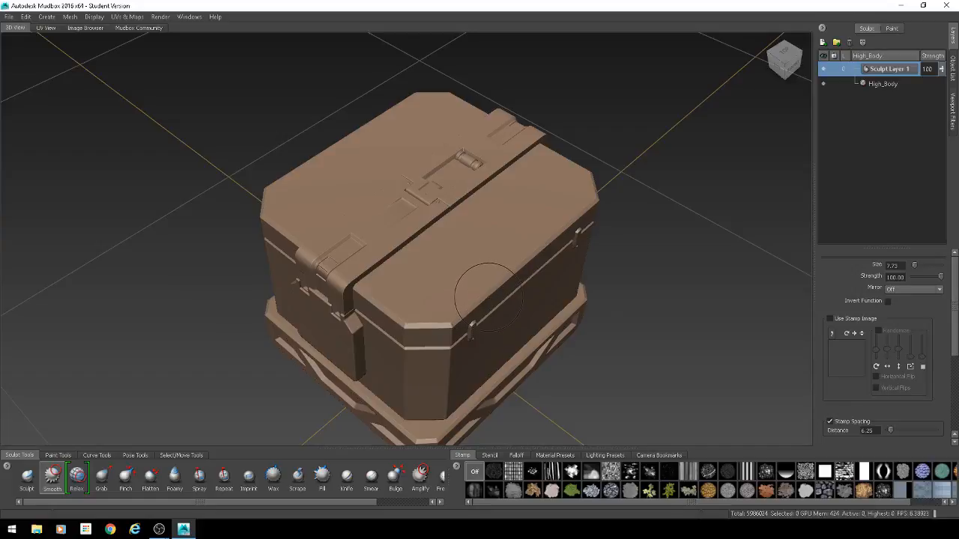
key(ctrl+z)
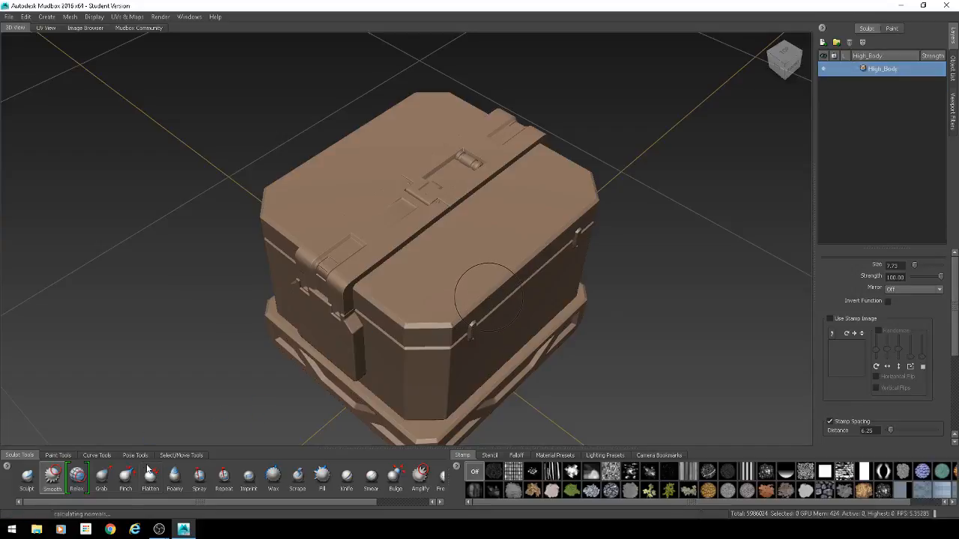
Step: Try pulling the lid's top near the front corner with the Grab brush and undo it
click(103, 488)
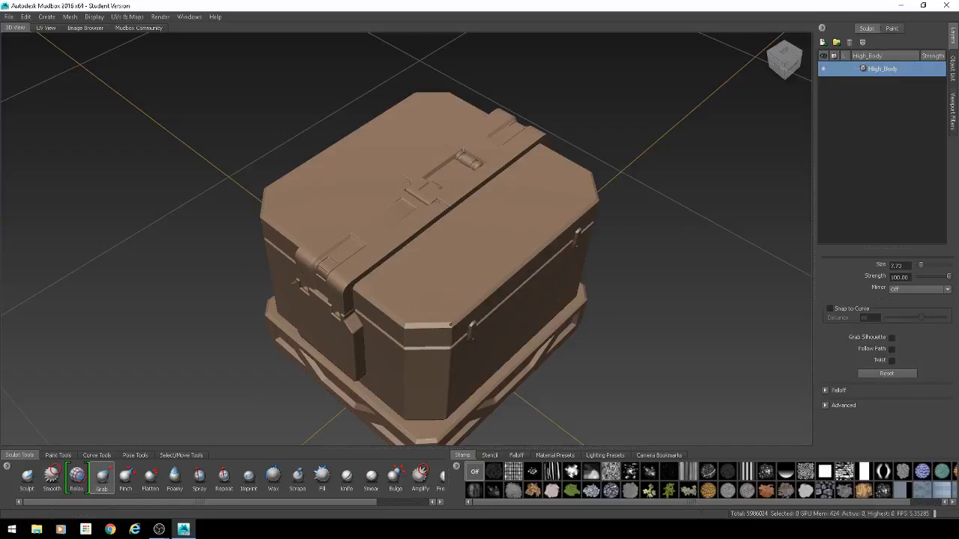
mouse_move(428, 305)
mouse_down()
mouse_move(451, 343)
mouse_move(415, 295)
mouse_move(449, 293)
mouse_move(430, 319)
mouse_move(412, 320)
mouse_up()
key(ctrl+z)
Step: Pinch the upper edge of the lid's chamfered front corner with the Pinch brush at strength 100
click(127, 476)
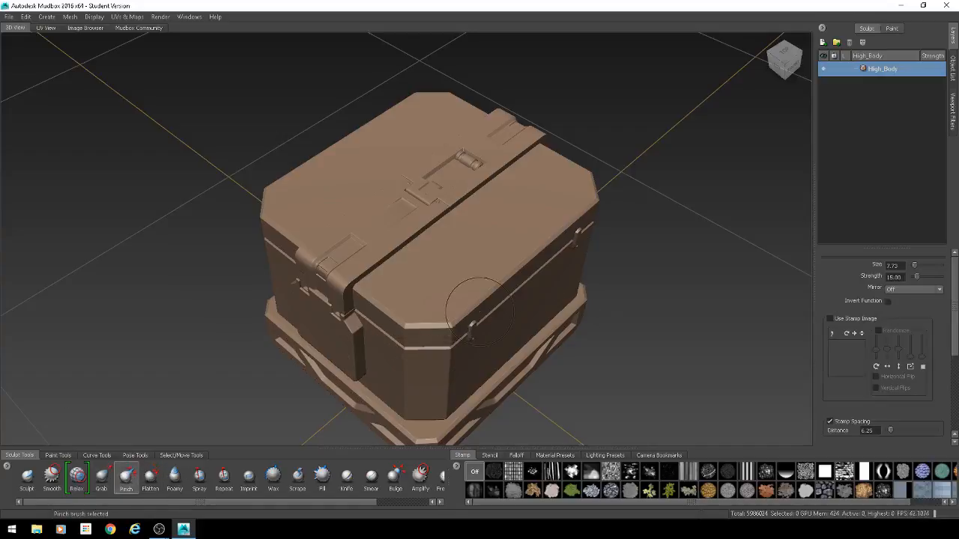
alt+right_drag(475, 247, 445, 278)
mouse_move(445, 278)
alt+mouse_down()
mouse_move(490, 291)
mouse_move(471, 286)
alt+mouse_up()
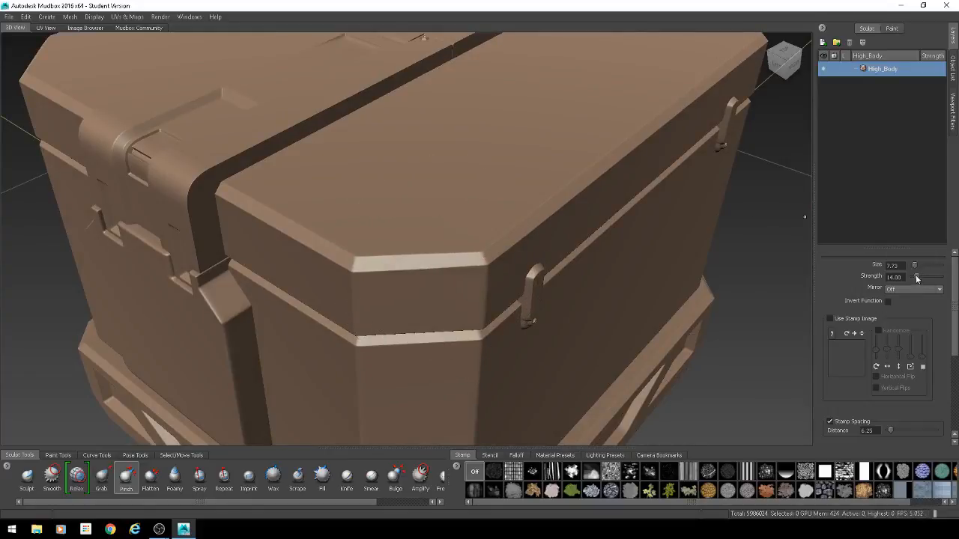
drag(916, 275, 948, 277)
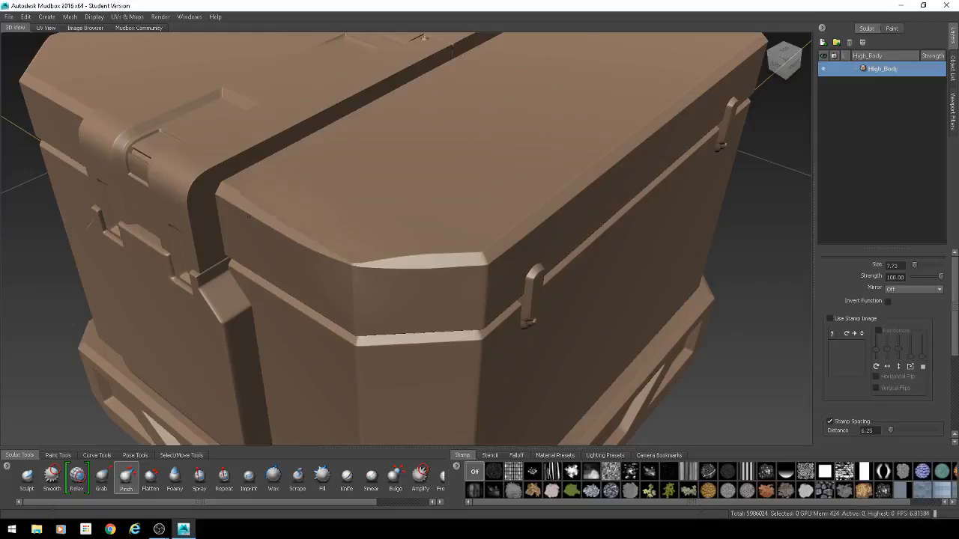
mouse_move(476, 260)
mouse_down()
mouse_move(510, 259)
mouse_move(468, 253)
mouse_move(484, 285)
mouse_move(485, 260)
mouse_move(405, 259)
mouse_up()
Step: Build up uneven strokes with the Foamy brush across the lid edge and the seam between the two side latches
scroll(442, 257, down, 3)
mouse_move(480, 253)
alt+mouse_down()
mouse_move(426, 253)
mouse_move(494, 253)
alt+mouse_up()
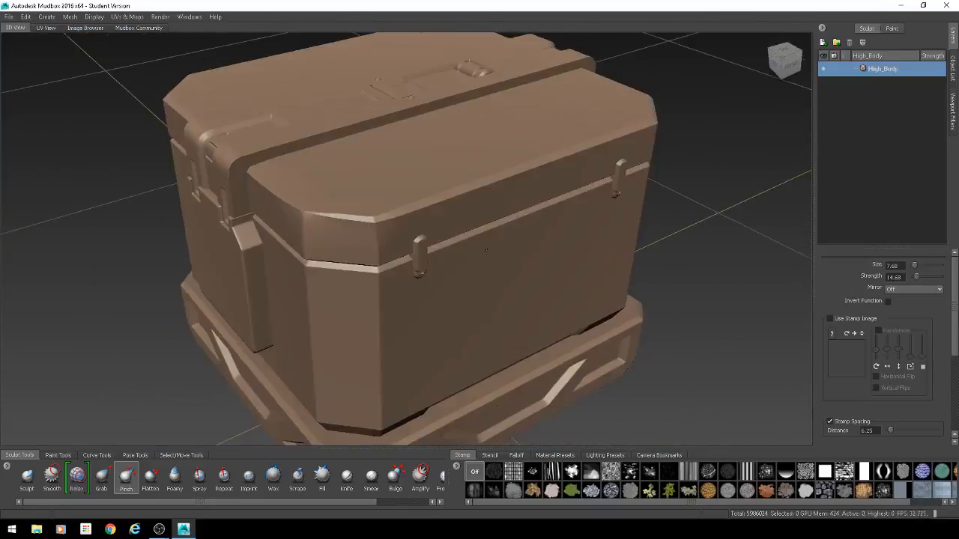
mouse_move(341, 244)
alt+mouse_down()
mouse_move(431, 250)
mouse_move(324, 248)
alt+mouse_up()
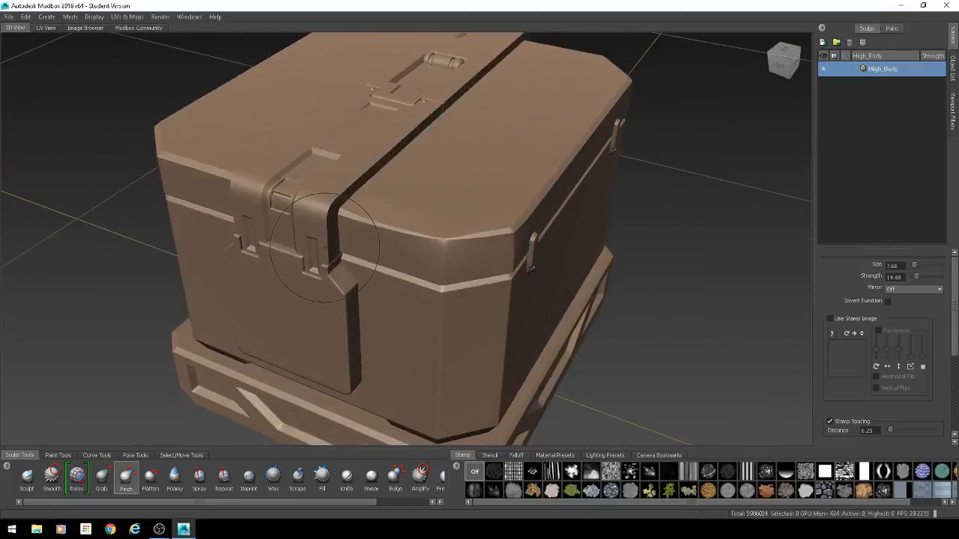
click(149, 475)
mouse_move(397, 314)
alt+mouse_down()
mouse_move(479, 309)
mouse_move(544, 321)
mouse_move(517, 242)
alt+mouse_up()
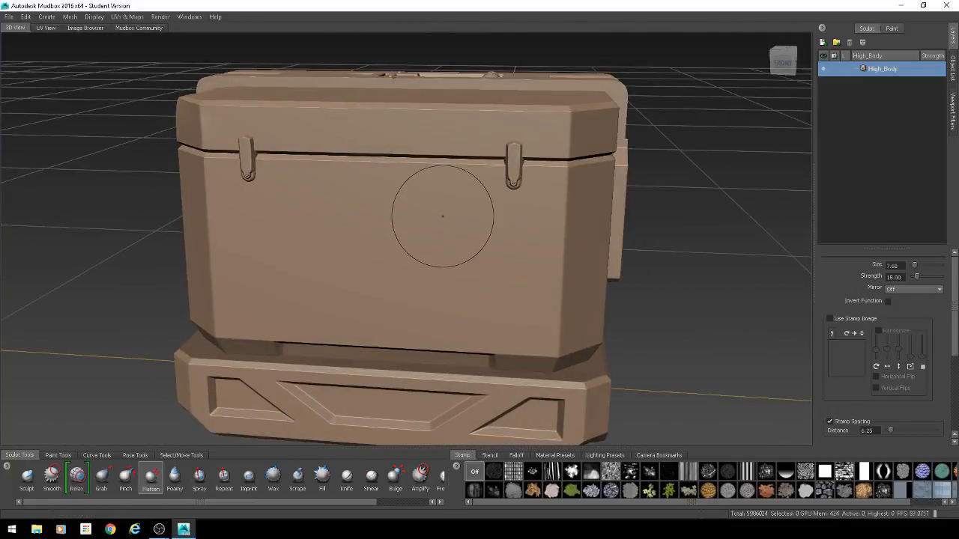
click(174, 475)
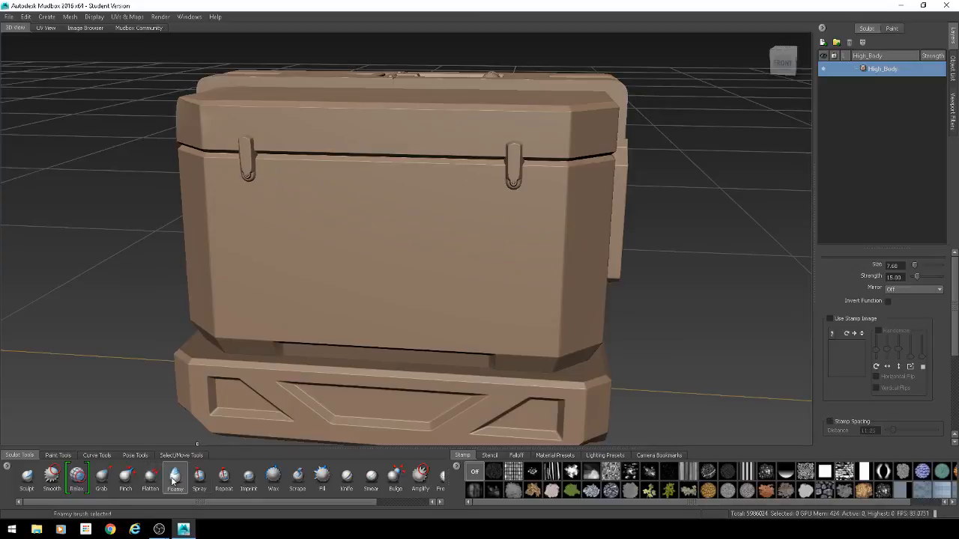
alt+drag(321, 236, 369, 280)
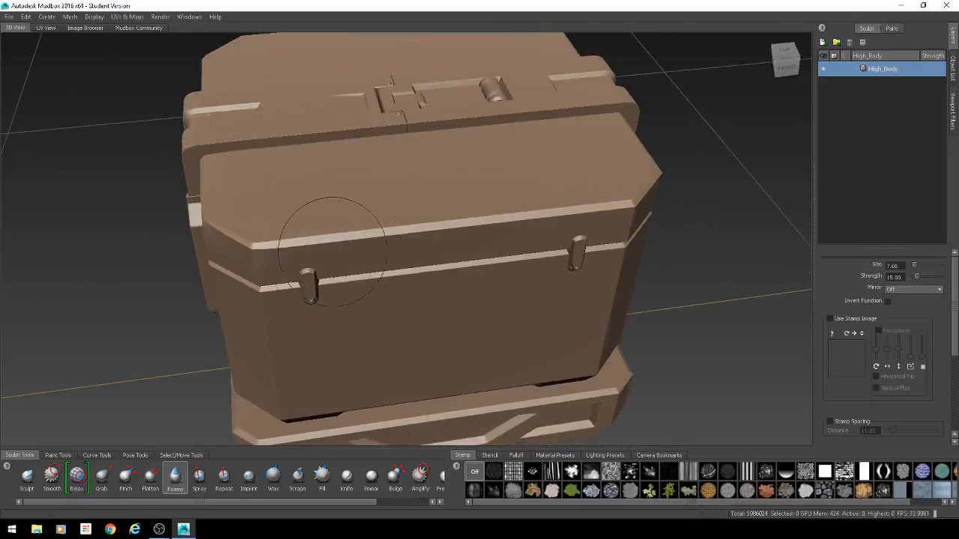
drag(348, 232, 528, 226)
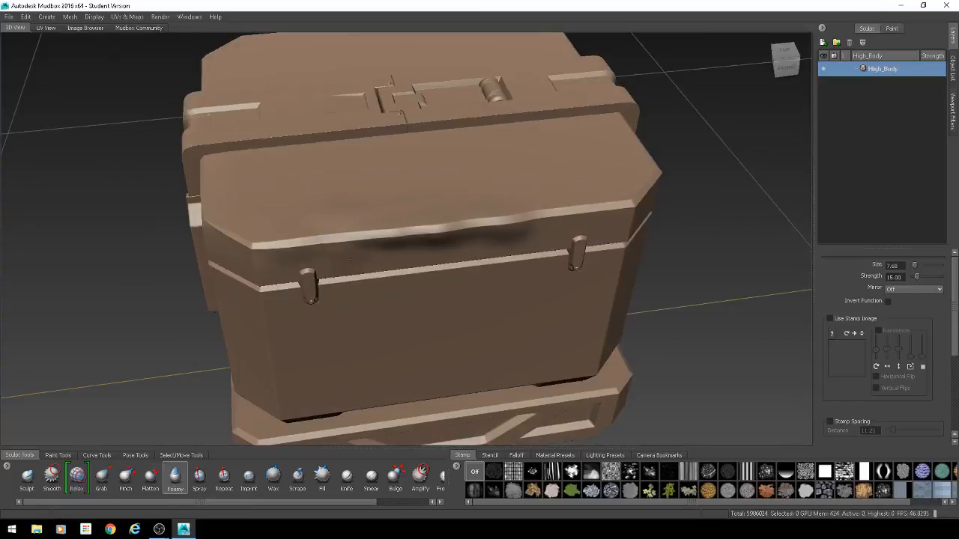
mouse_move(350, 259)
mouse_down()
mouse_move(510, 256)
mouse_move(390, 269)
mouse_move(442, 275)
mouse_up()
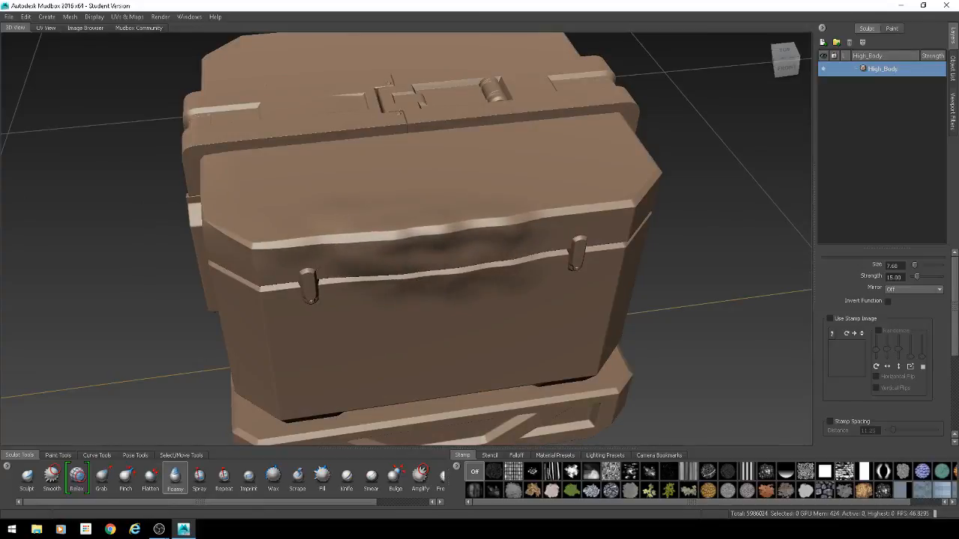
mouse_move(380, 302)
mouse_down()
mouse_move(450, 281)
mouse_move(329, 277)
mouse_move(439, 283)
mouse_move(540, 267)
mouse_up()
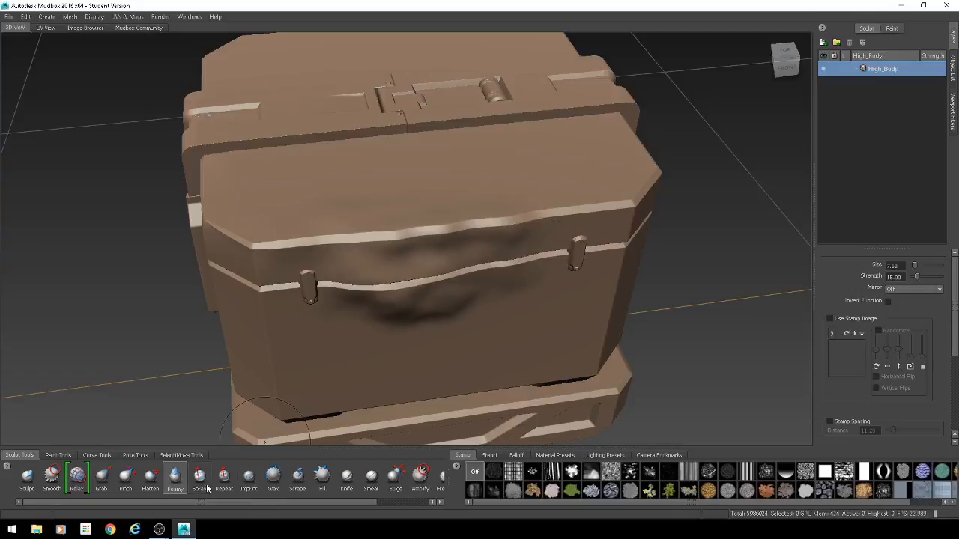
Step: Try three Imprint brush dabs on the lid's top without a stamp image and undo them
click(251, 486)
alt+drag(353, 257, 385, 267)
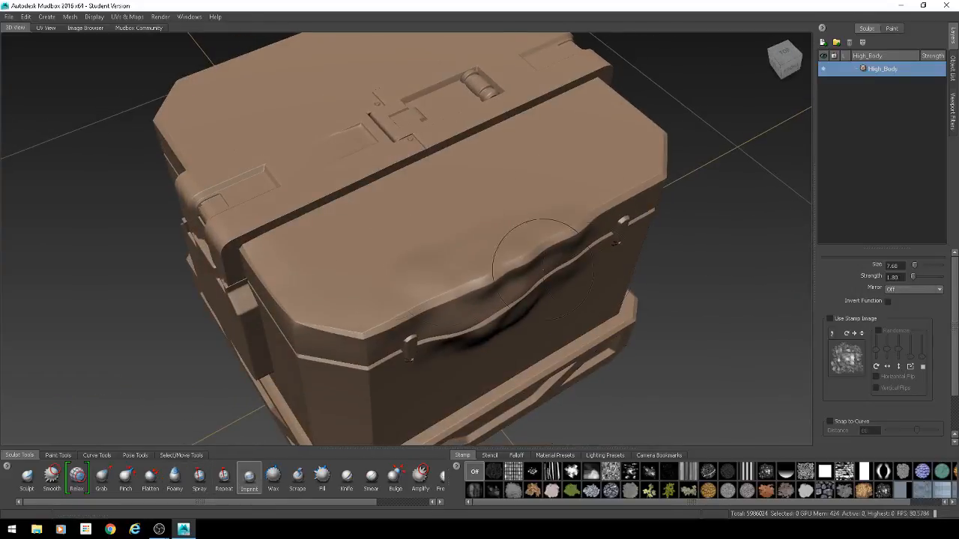
click(443, 214)
click(377, 250)
click(310, 263)
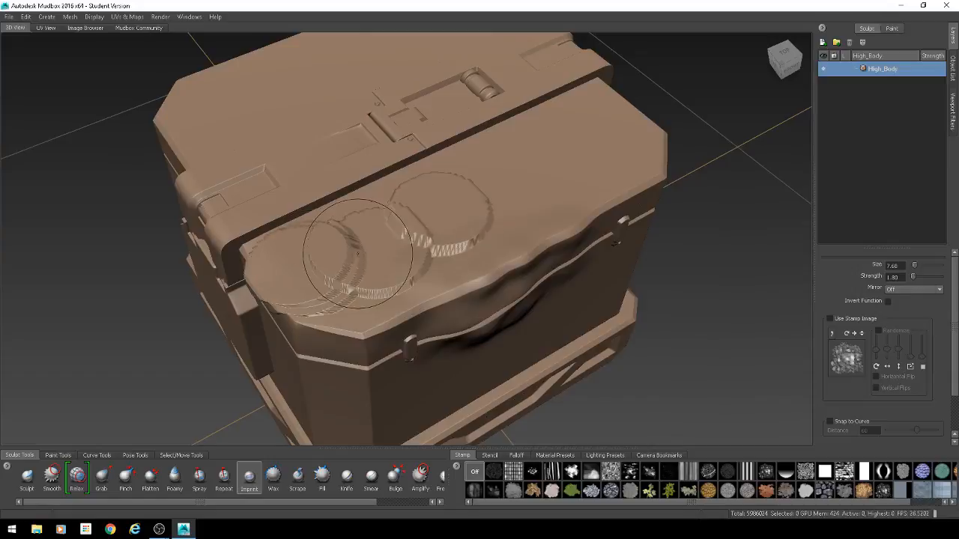
key(ctrl+z)
key(ctrl+z)
key(ctrl+z)
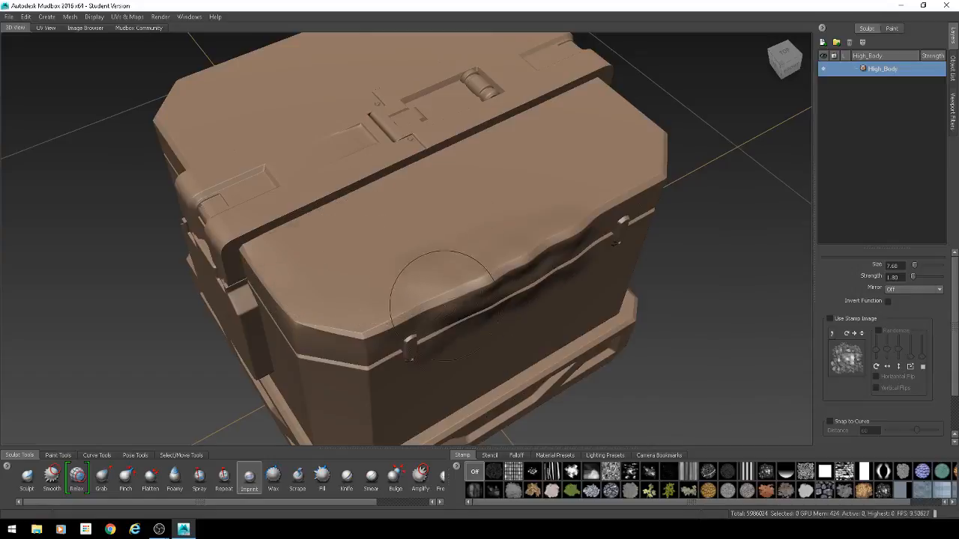
Step: Load the soft cloud-like stamp image into the Imprint brush and imprint it across the lid's top
alt+drag(442, 306, 520, 437)
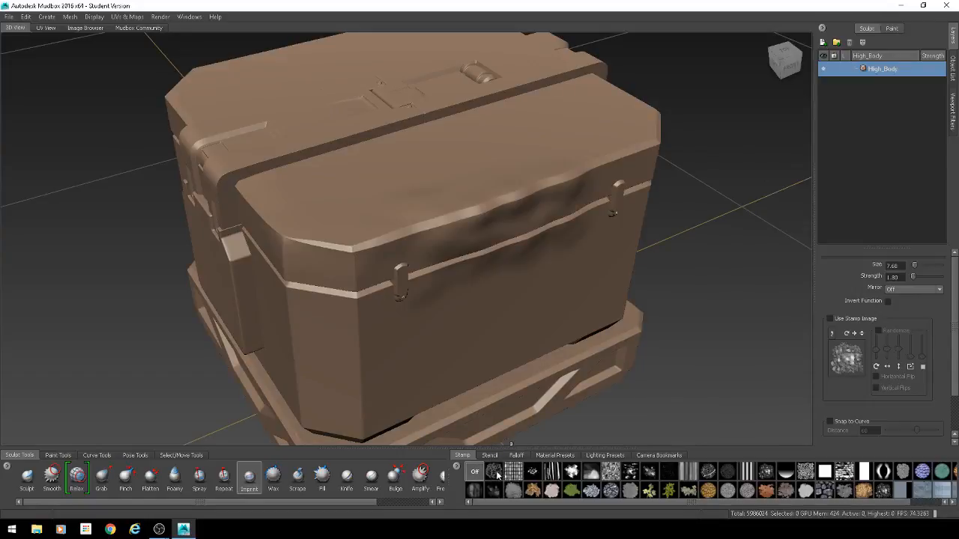
click(591, 472)
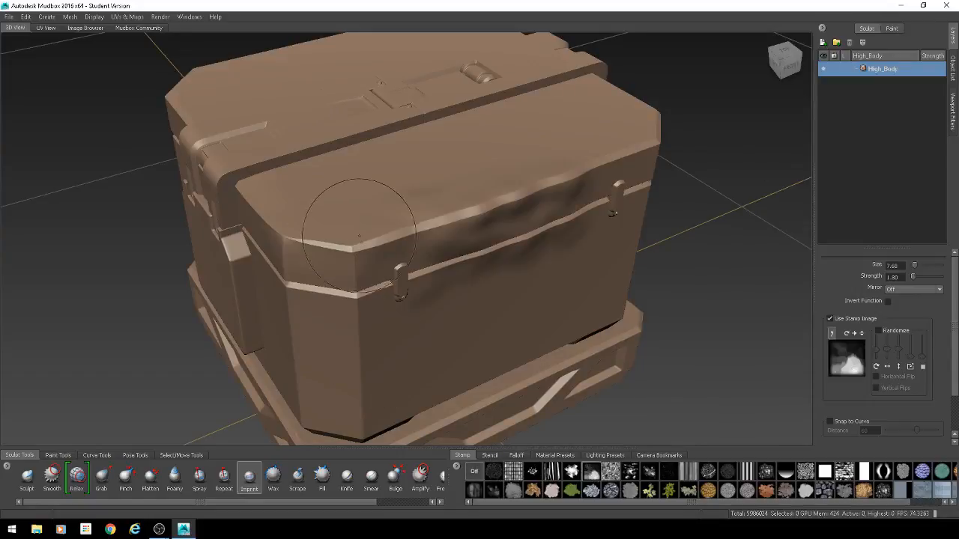
alt+drag(361, 233, 382, 274)
mouse_move(459, 171)
mouse_down()
mouse_move(469, 187)
mouse_move(375, 127)
mouse_move(479, 191)
mouse_move(440, 260)
mouse_move(415, 174)
mouse_move(428, 199)
mouse_move(359, 225)
mouse_move(525, 278)
mouse_move(430, 217)
mouse_move(457, 198)
mouse_move(364, 266)
mouse_move(334, 243)
mouse_up()
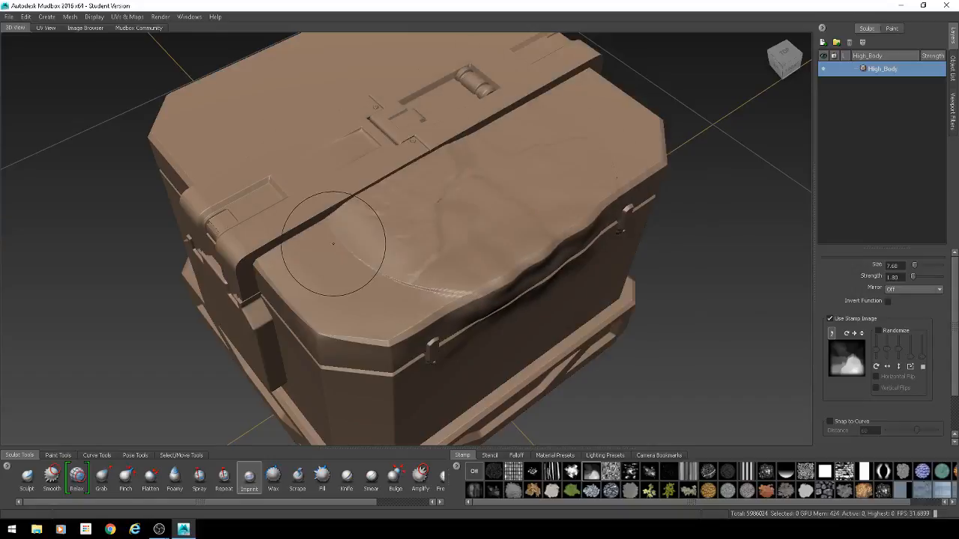
Step: Imprint the same stamp on the lid's front corner, the raised panel below the strap, the body's corner and its side
mouse_move(573, 225)
alt+mouse_down()
mouse_move(541, 265)
mouse_move(518, 238)
mouse_move(442, 232)
alt+mouse_up()
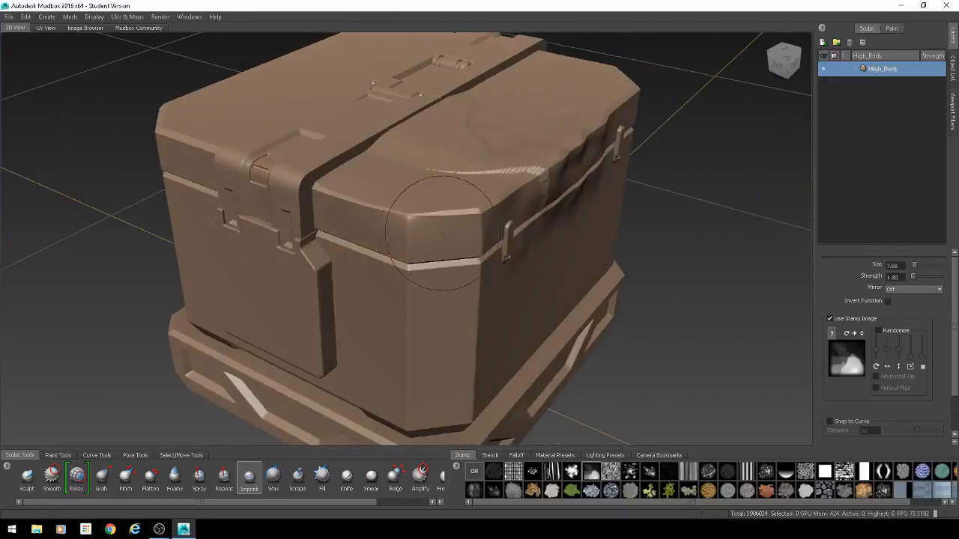
alt+drag(438, 302, 459, 215)
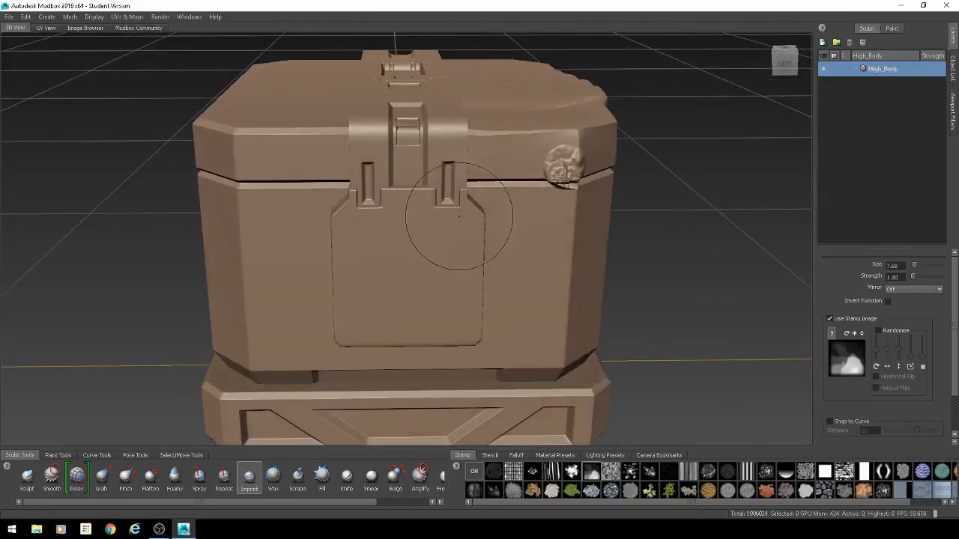
alt+drag(462, 293, 400, 271)
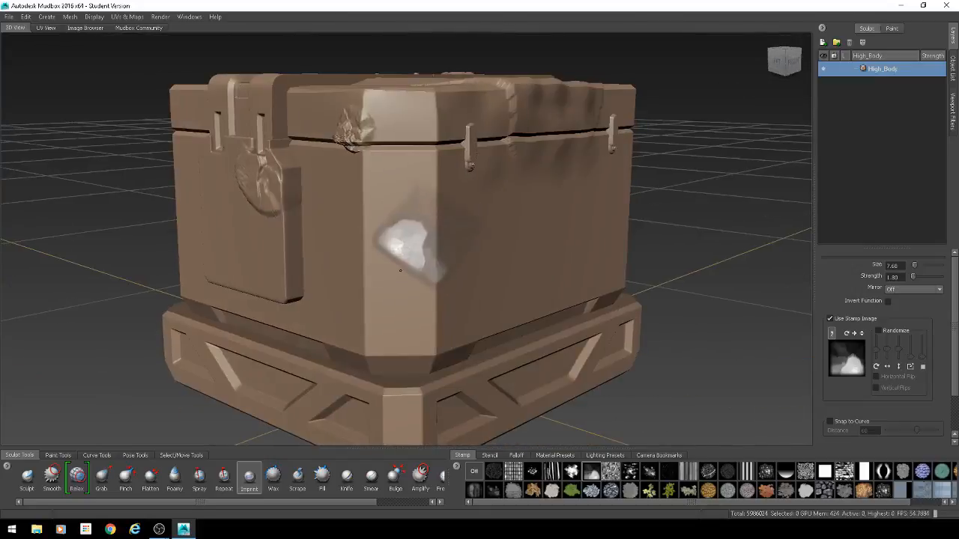
mouse_move(499, 274)
alt+mouse_down()
mouse_move(464, 247)
mouse_move(376, 247)
mouse_move(522, 245)
alt+mouse_up()
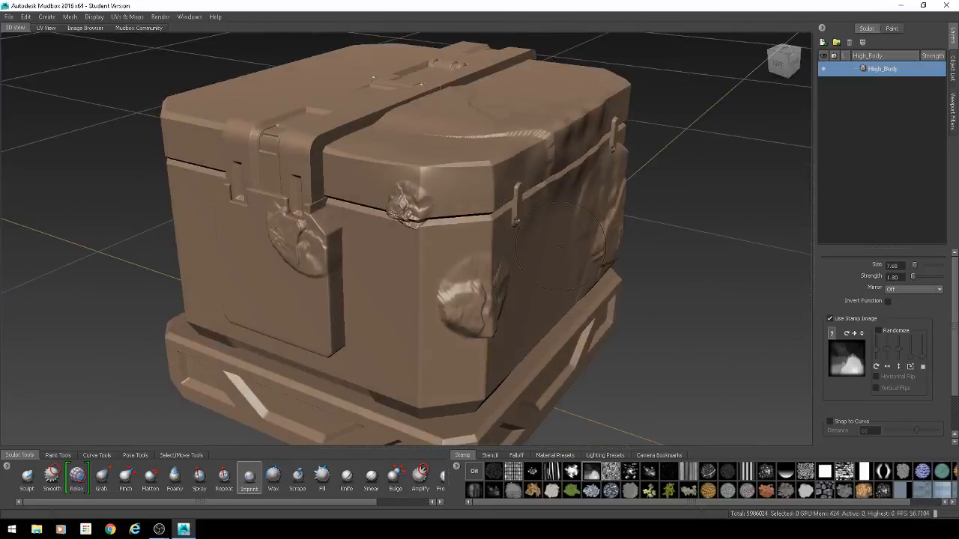
Step: Build up a round bump and ridges around the recess on the lid's strap with the Wax brush at size 2.77
click(273, 477)
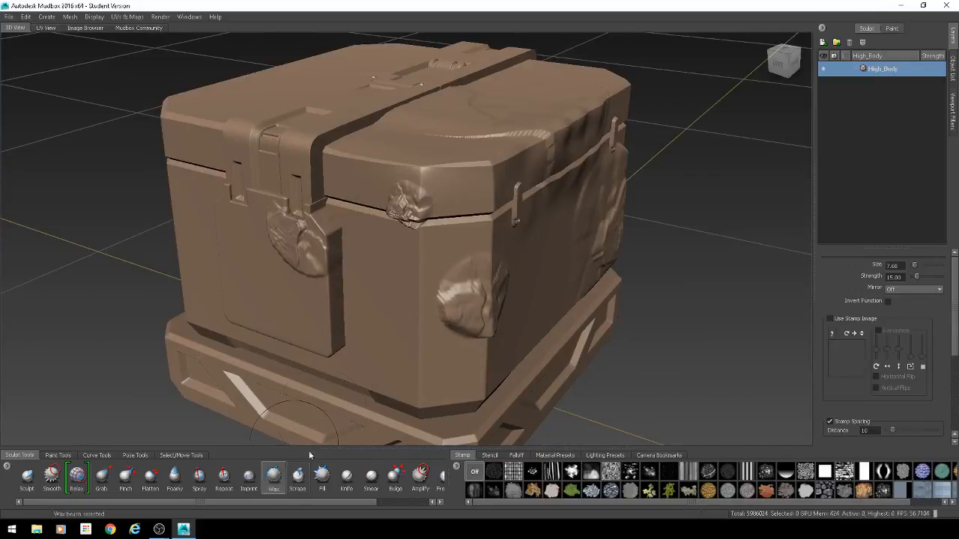
alt+drag(277, 300, 419, 346)
scroll(420, 346, up, 3)
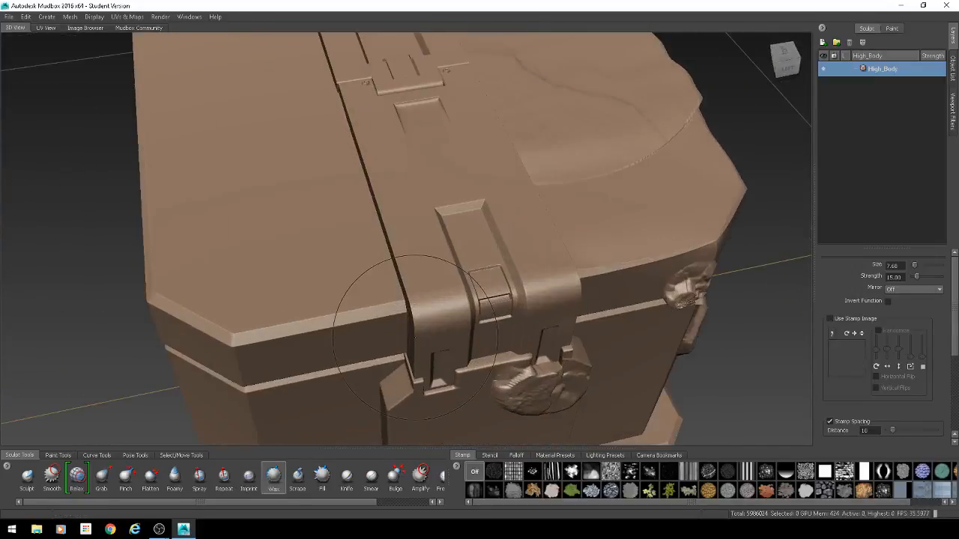
key(b)
drag(634, 257, 487, 274)
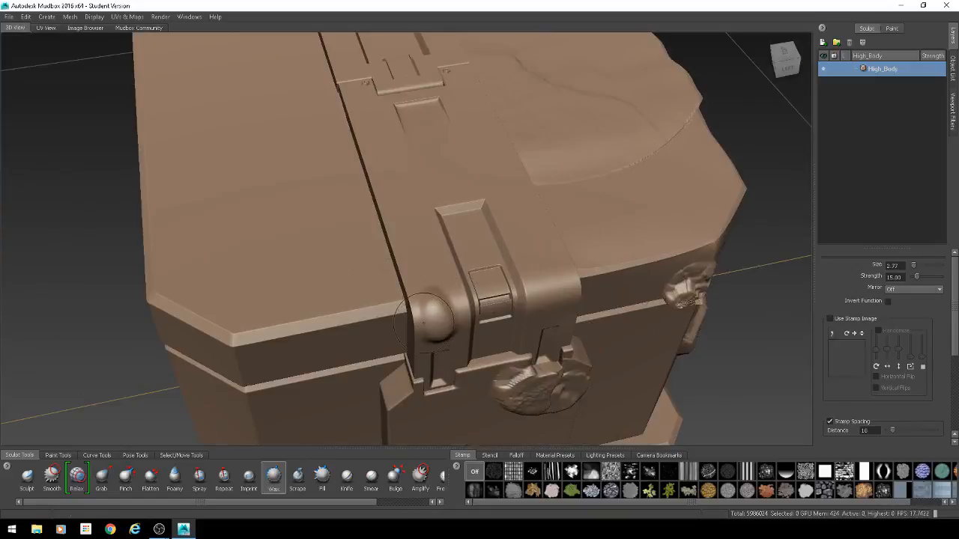
mouse_move(434, 300)
alt+mouse_down()
mouse_move(491, 283)
mouse_move(431, 337)
alt+mouse_up()
drag(372, 139, 387, 234)
alt+drag(420, 266, 419, 146)
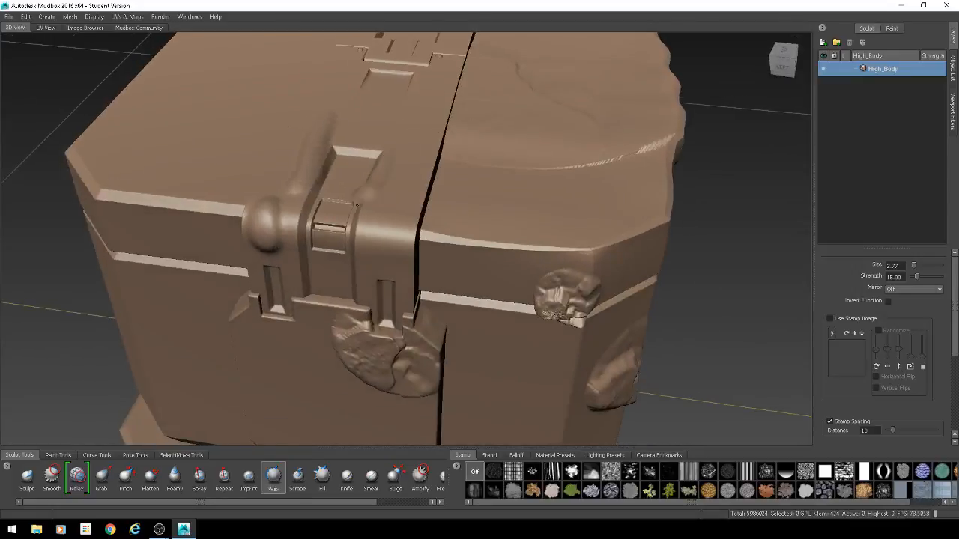
Step: Build up a lumpy ridge with the Wax brush along the strap on the other side of its recess
drag(356, 204, 349, 236)
drag(388, 177, 386, 263)
drag(391, 170, 361, 247)
Step: Scrape the waxed lumps on both sides of the strap's recess with the Scrape brush
mouse_move(408, 255)
alt+mouse_down()
mouse_move(367, 260)
mouse_move(428, 192)
alt+mouse_up()
click(306, 481)
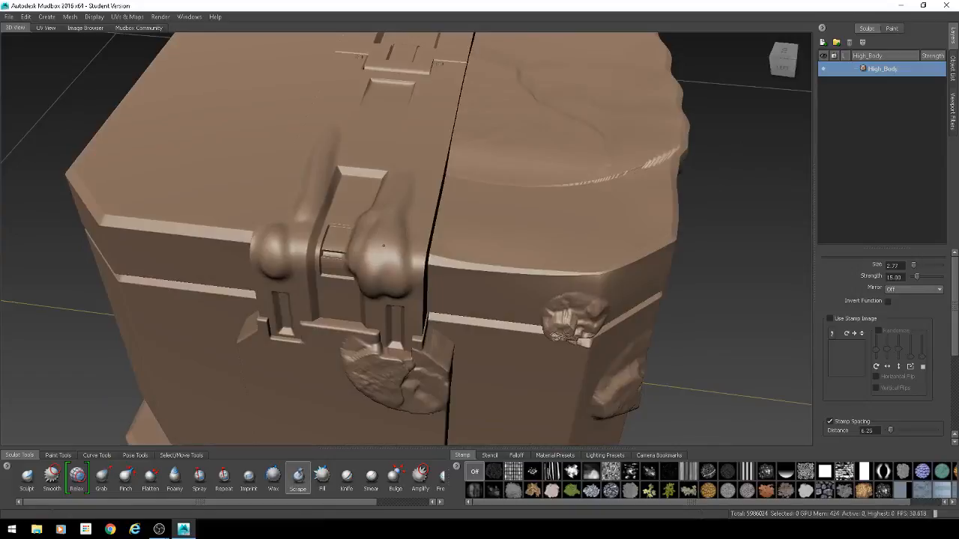
drag(397, 248, 403, 251)
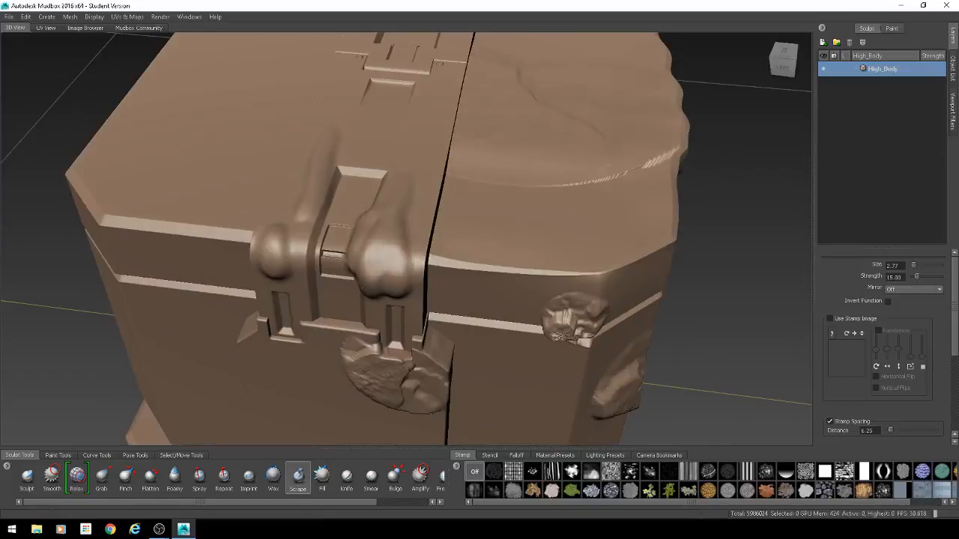
alt+drag(339, 255, 259, 225)
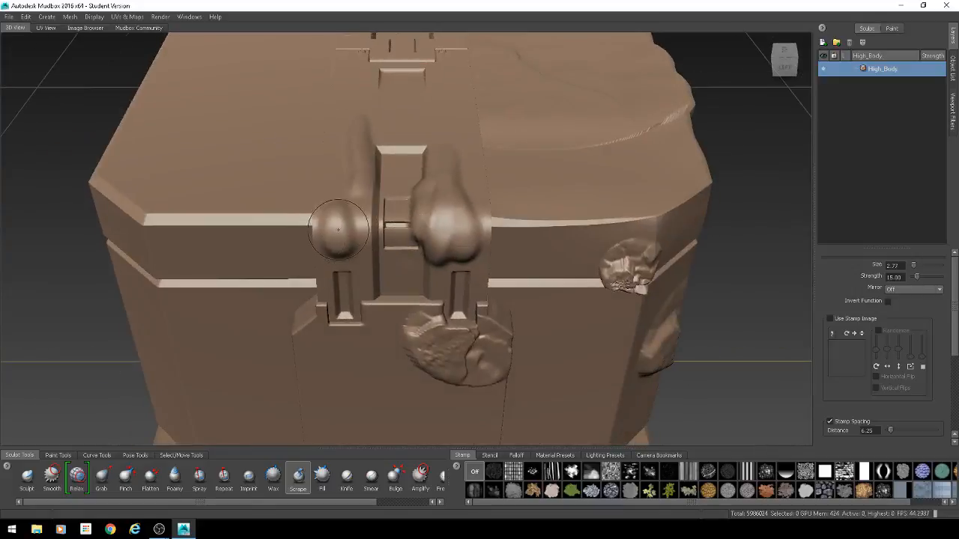
mouse_move(330, 242)
mouse_down()
mouse_move(334, 213)
mouse_move(356, 225)
mouse_up()
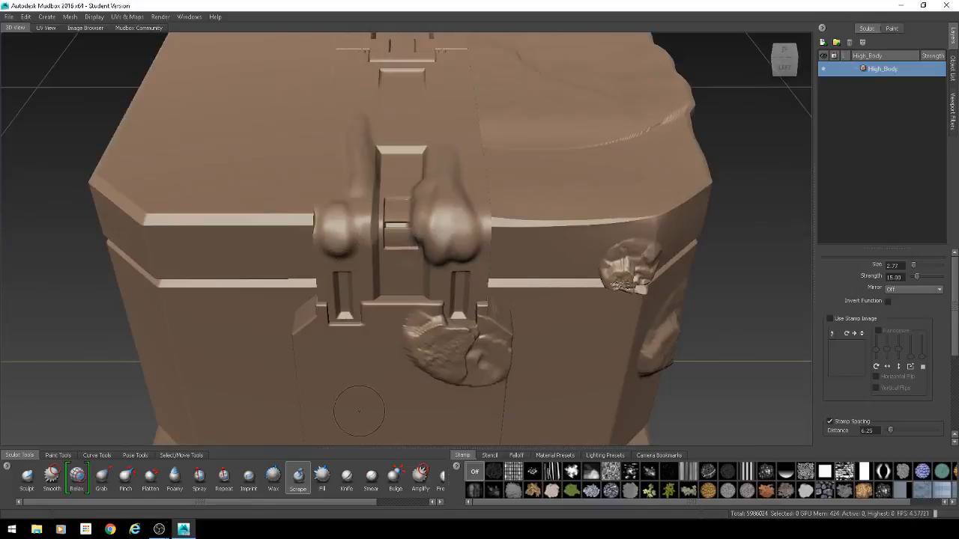
Step: Fill in the shallow recess midway along the strap with the Fill brush and even out that area with the Flatten brush
click(310, 478)
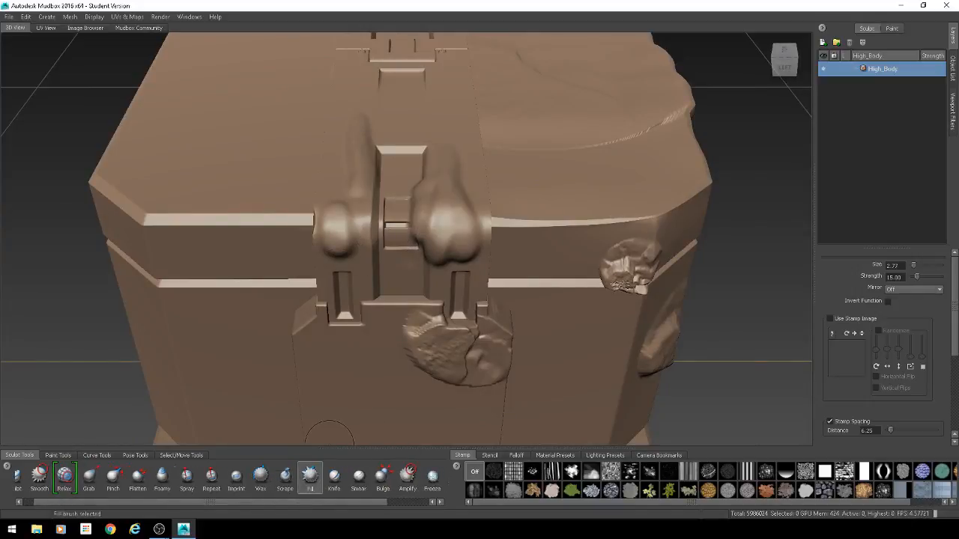
alt+drag(455, 123, 413, 192)
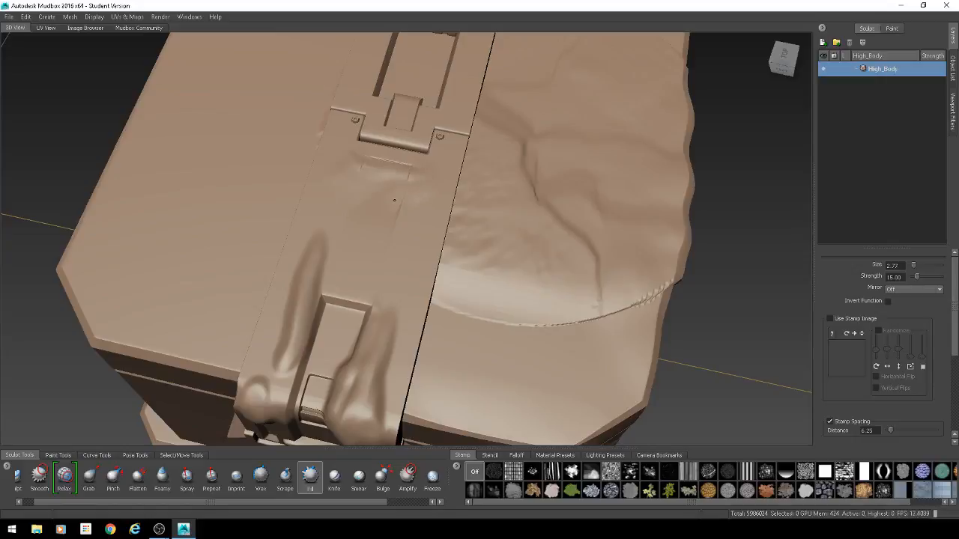
alt+drag(394, 200, 378, 222)
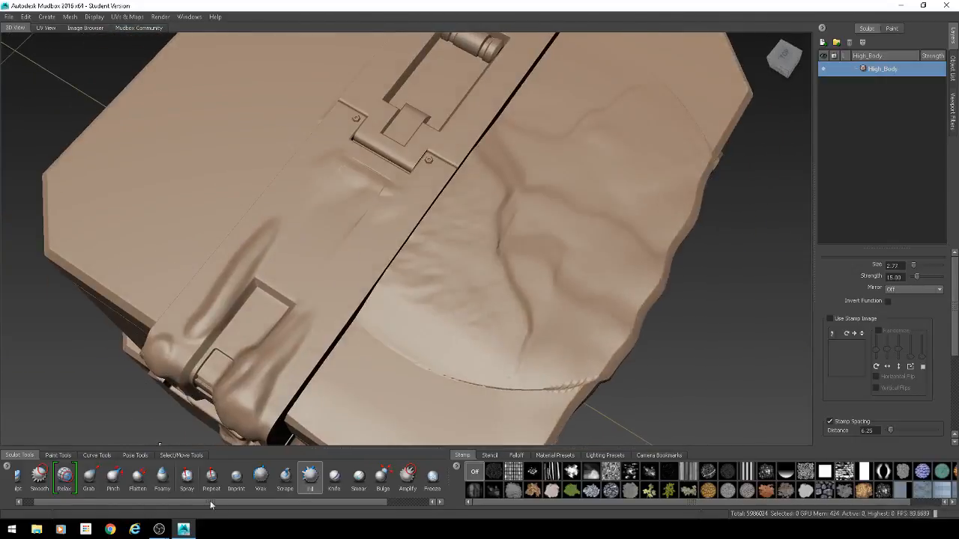
click(138, 477)
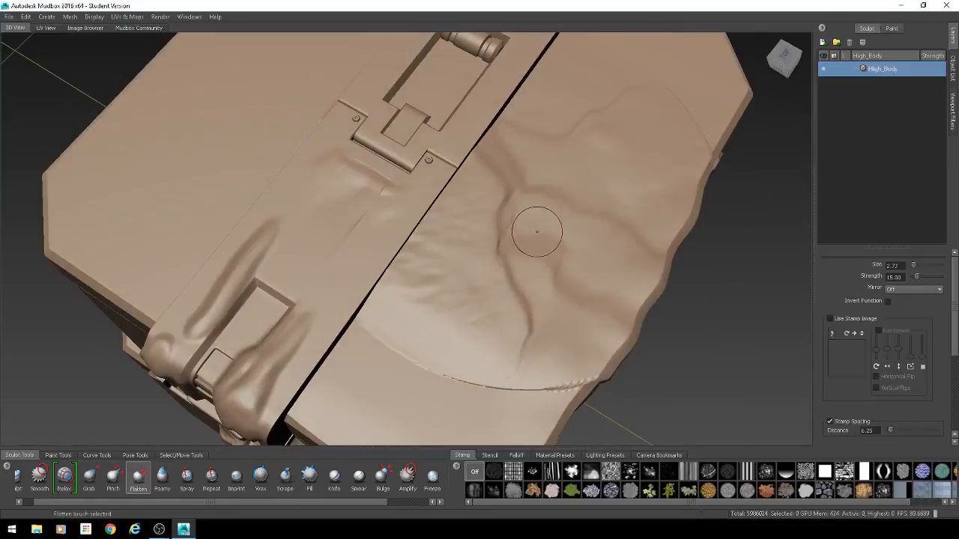
drag(374, 196, 398, 196)
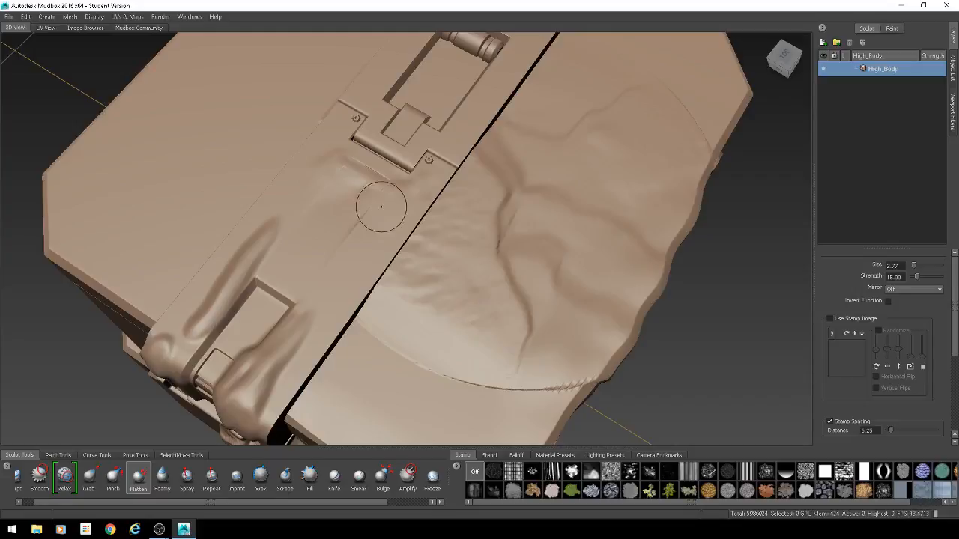
Step: Carve a straight cut and an S-shaped cut into the smooth half of the lid's top with the Knife brush
click(330, 481)
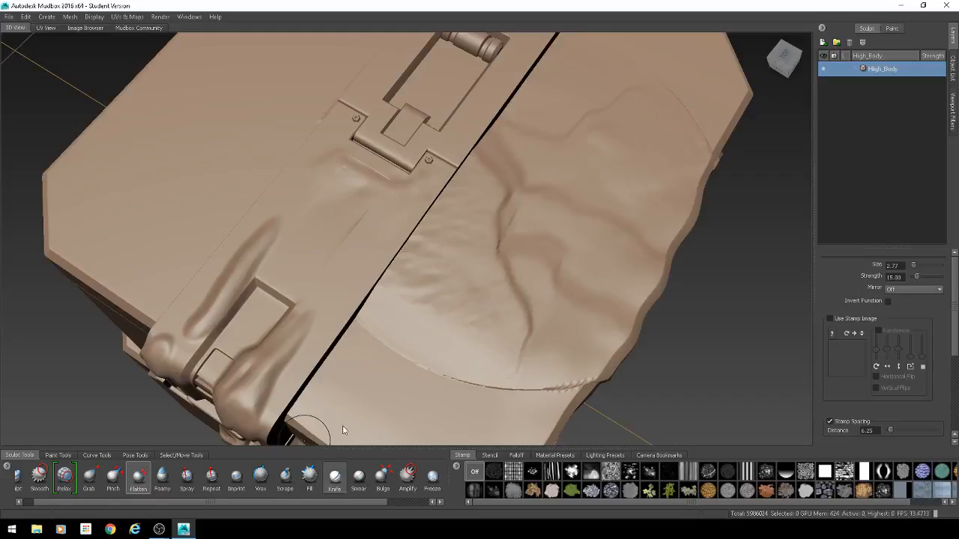
alt+drag(343, 307, 402, 299)
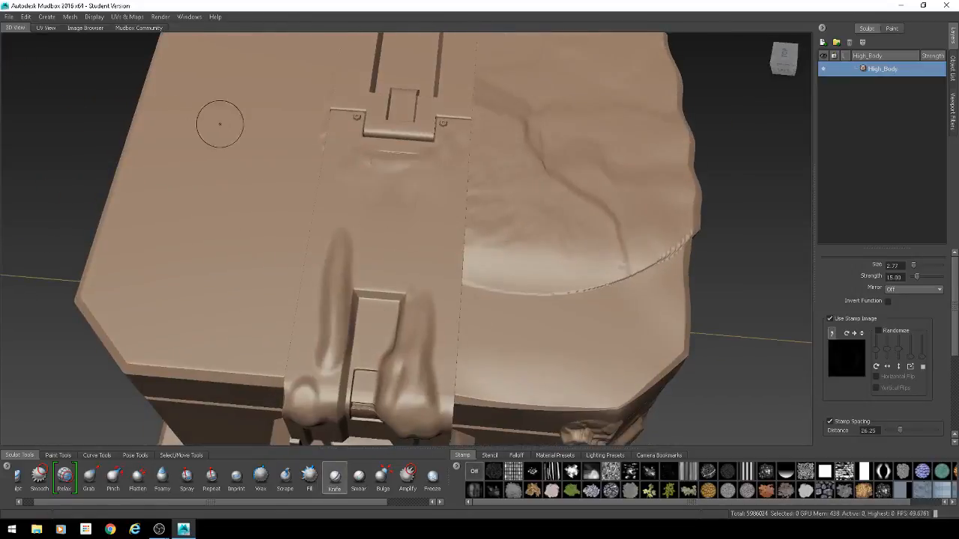
mouse_move(219, 123)
mouse_down()
mouse_move(150, 226)
mouse_move(300, 247)
mouse_move(483, 187)
mouse_move(430, 192)
mouse_move(464, 233)
mouse_up()
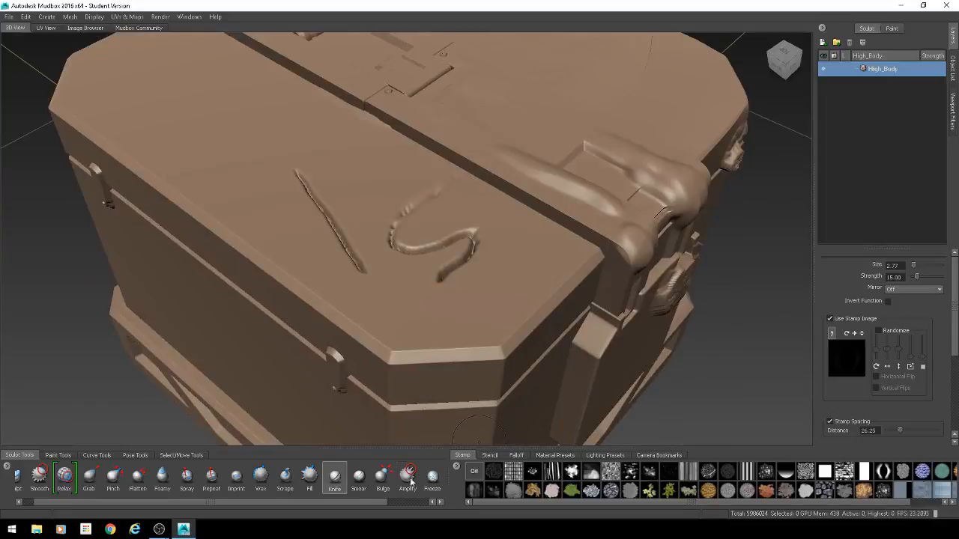
Step: Smear the straight and S-shaped knife cuts on the lid's top into each other with the Smear brush
click(358, 479)
alt+drag(438, 258, 419, 289)
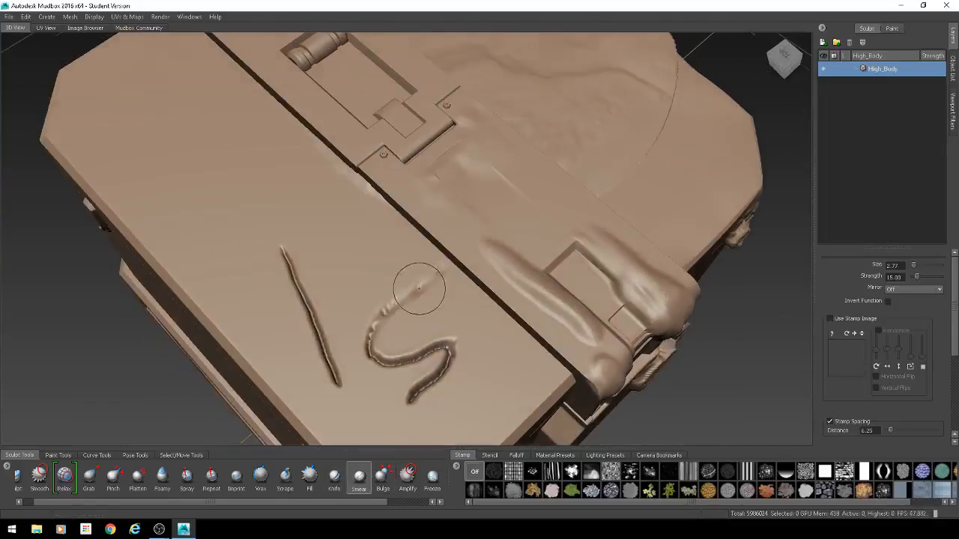
mouse_move(377, 348)
mouse_down()
mouse_move(375, 332)
mouse_move(343, 346)
mouse_move(439, 349)
mouse_up()
mouse_move(273, 296)
mouse_down()
mouse_move(300, 297)
mouse_move(335, 321)
mouse_up()
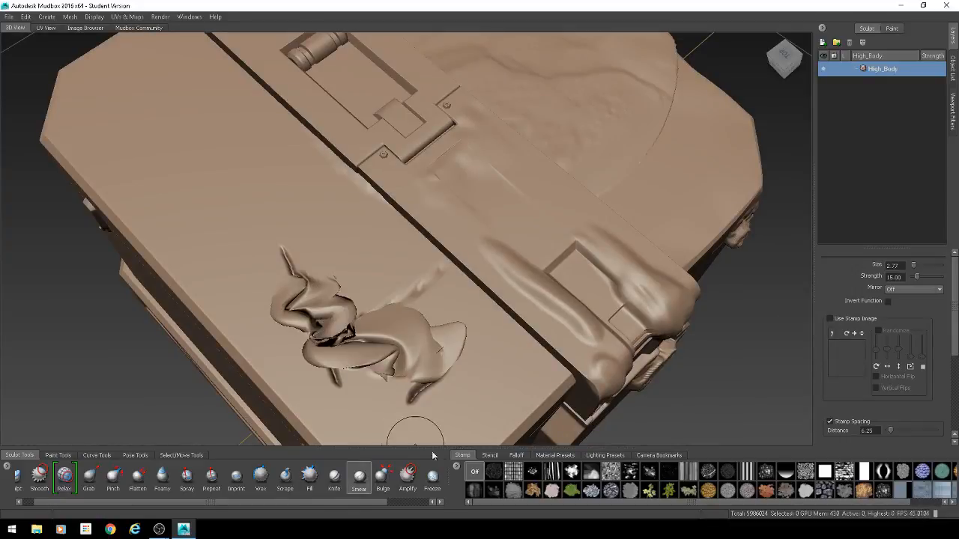
Step: Try the Bulge brush on the upper corner of the raised panel below the strap and undo it
click(383, 477)
alt+drag(502, 339, 407, 258)
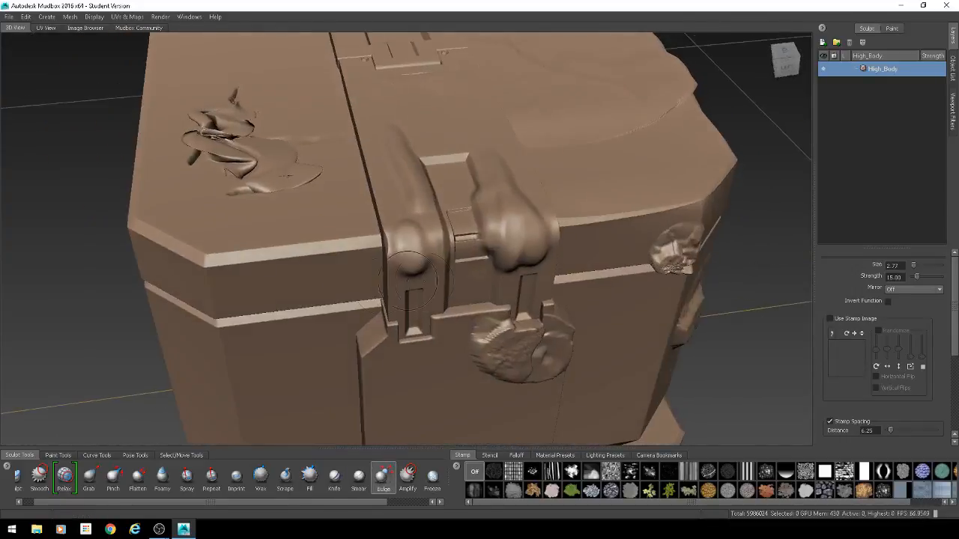
alt+drag(350, 308, 322, 284)
mouse_move(364, 323)
alt+mouse_down()
mouse_move(379, 315)
mouse_move(323, 323)
alt+mouse_up()
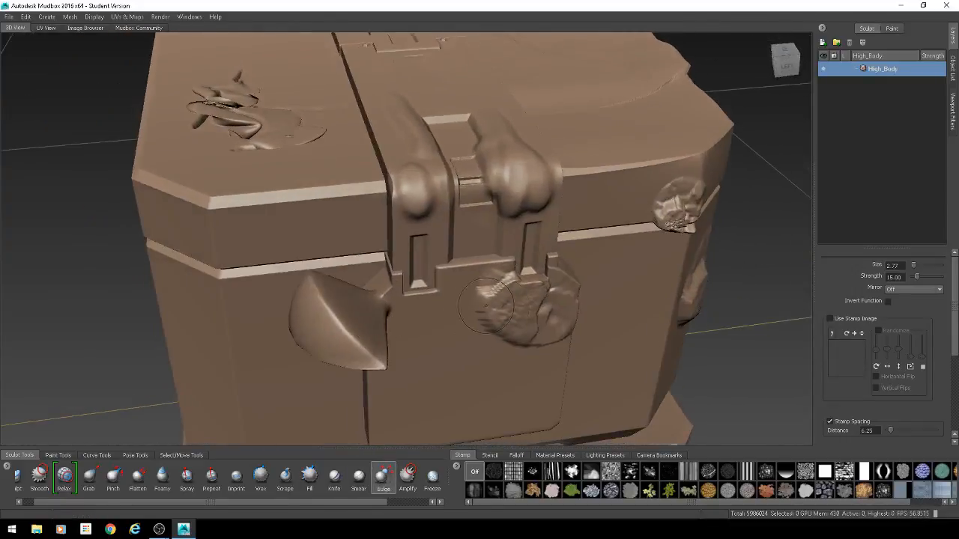
key(ctrl+z)
Step: Swell the lid's front corner edge with the Bulge brush at strength 2.98 and size 9.77
click(434, 268)
mouse_move(210, 191)
mouse_down()
mouse_move(222, 201)
mouse_move(175, 210)
mouse_move(244, 214)
mouse_up()
key(ctrl+z)
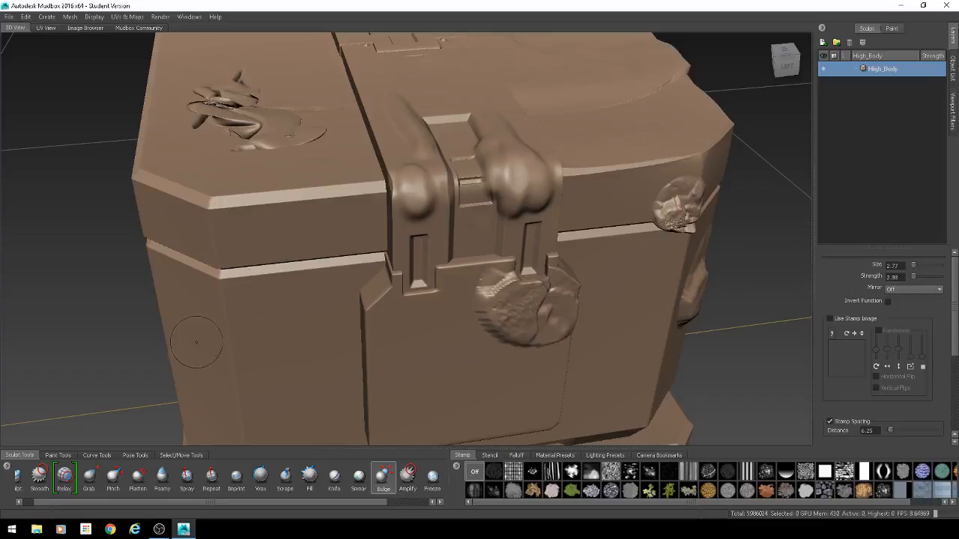
key(b)
drag(197, 343, 263, 342)
mouse_move(219, 199)
mouse_down()
mouse_move(211, 209)
mouse_move(263, 209)
mouse_up()
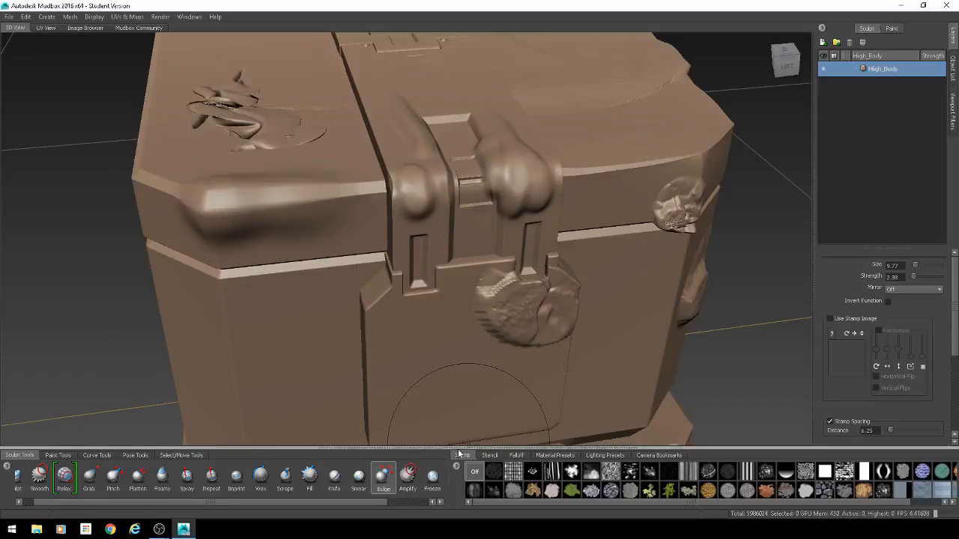
Step: Select the Amplify brush and examine the sculpted crate from several sides along with the High_Body layer's options and visibility
click(407, 477)
mouse_move(185, 290)
alt+mouse_down()
mouse_move(337, 288)
mouse_move(397, 276)
alt+mouse_up()
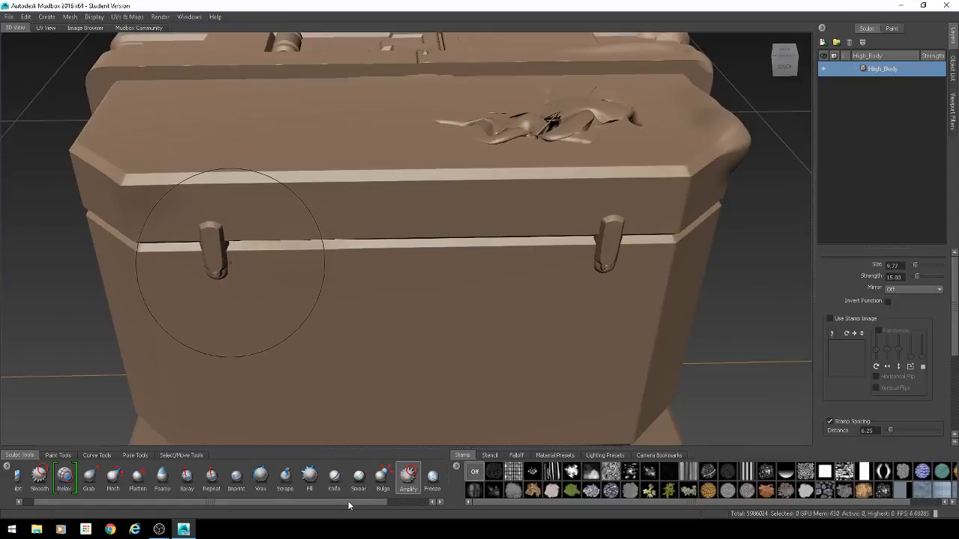
mouse_move(348, 506)
mouse_down()
mouse_move(411, 506)
mouse_move(371, 500)
mouse_up()
alt+drag(692, 266, 734, 195)
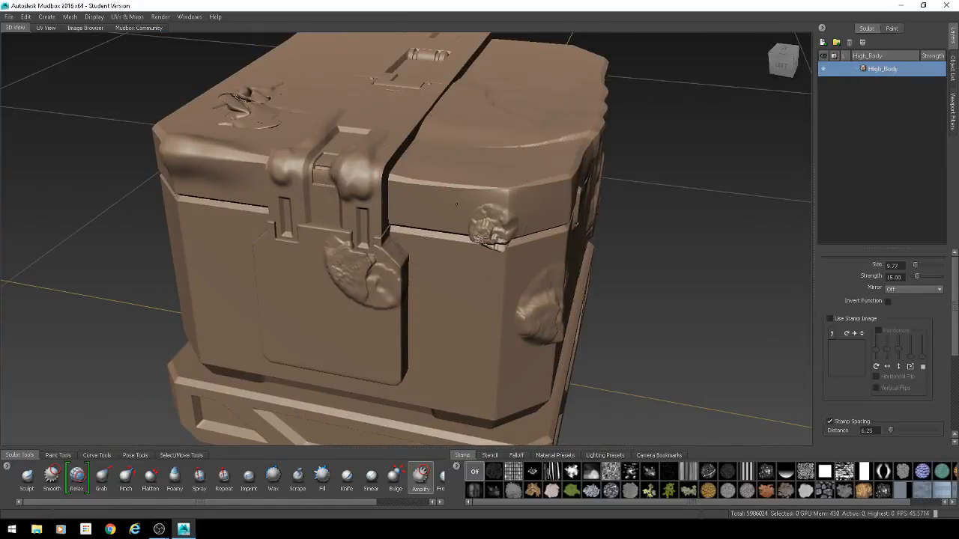
alt+drag(450, 165, 421, 219)
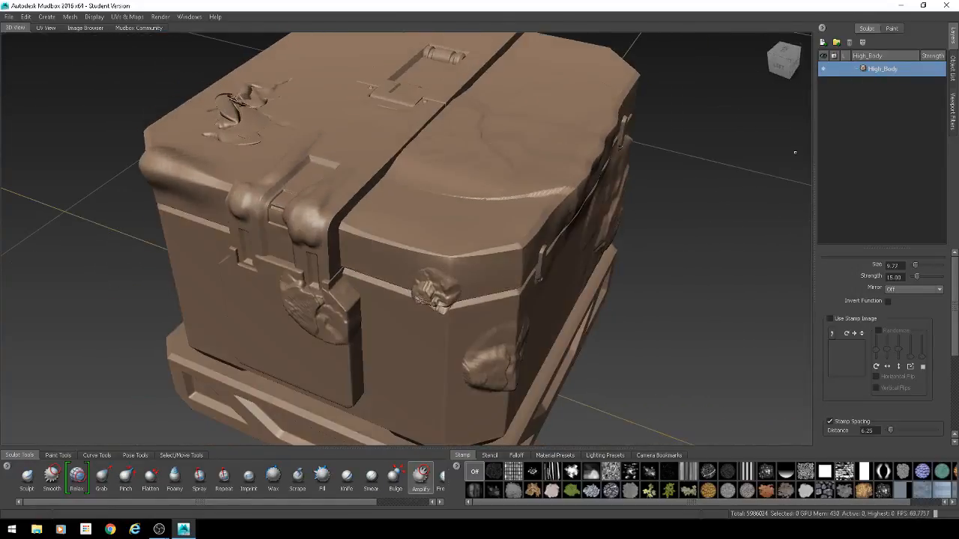
right_click(871, 72)
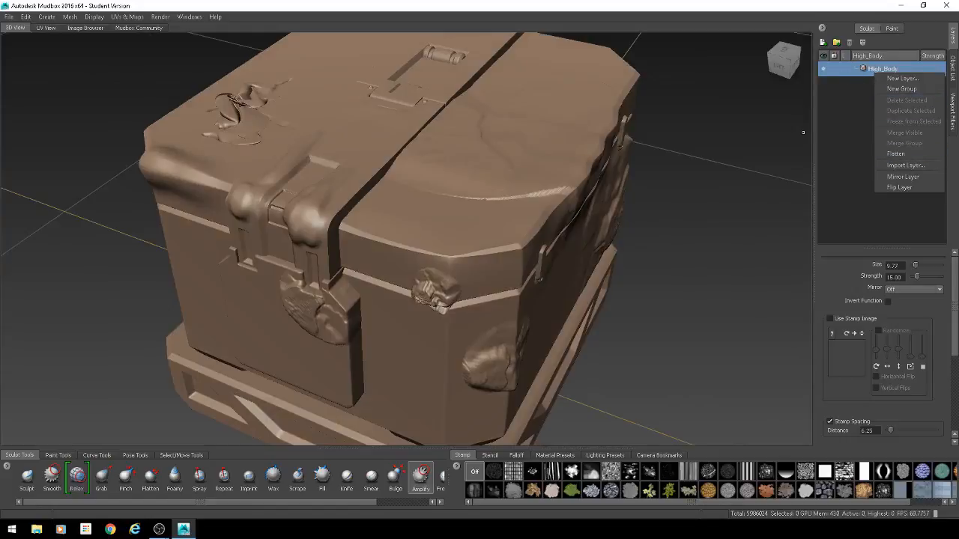
mouse_move(493, 188)
alt+mouse_down()
mouse_move(483, 124)
mouse_move(424, 120)
mouse_move(476, 121)
mouse_move(464, 148)
mouse_move(482, 125)
alt+mouse_up()
click(824, 69)
click(824, 69)
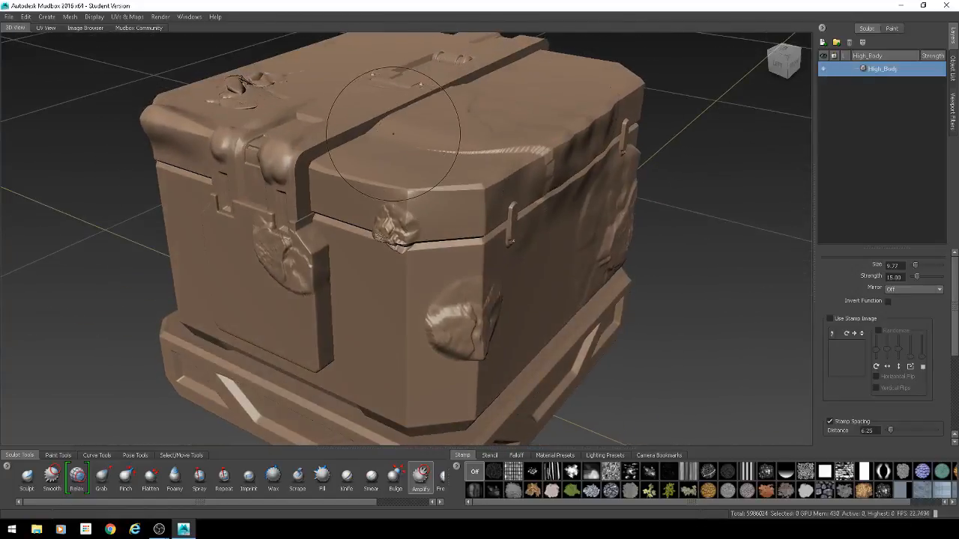
mouse_move(383, 105)
alt+mouse_down()
mouse_move(382, 178)
mouse_move(408, 167)
alt+mouse_up()
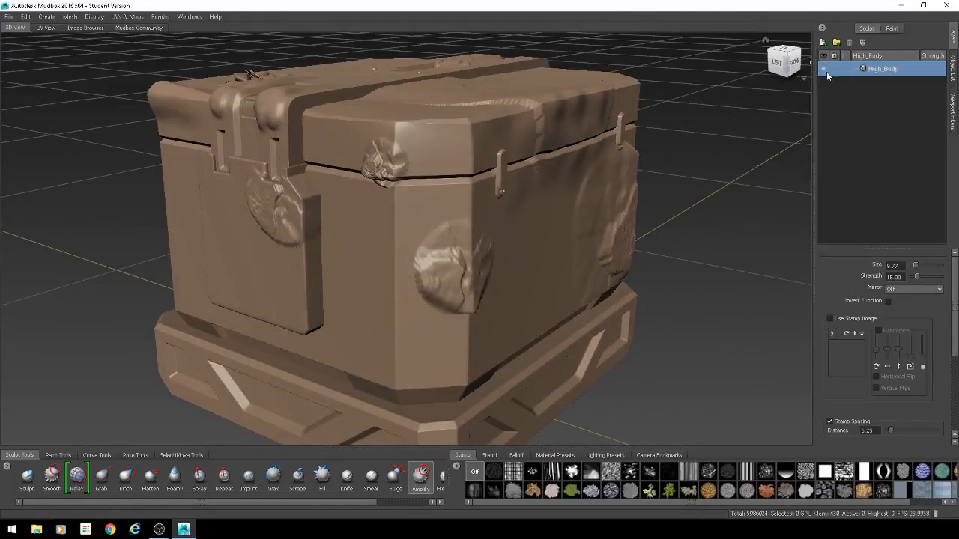
alt+drag(346, 231, 283, 175)
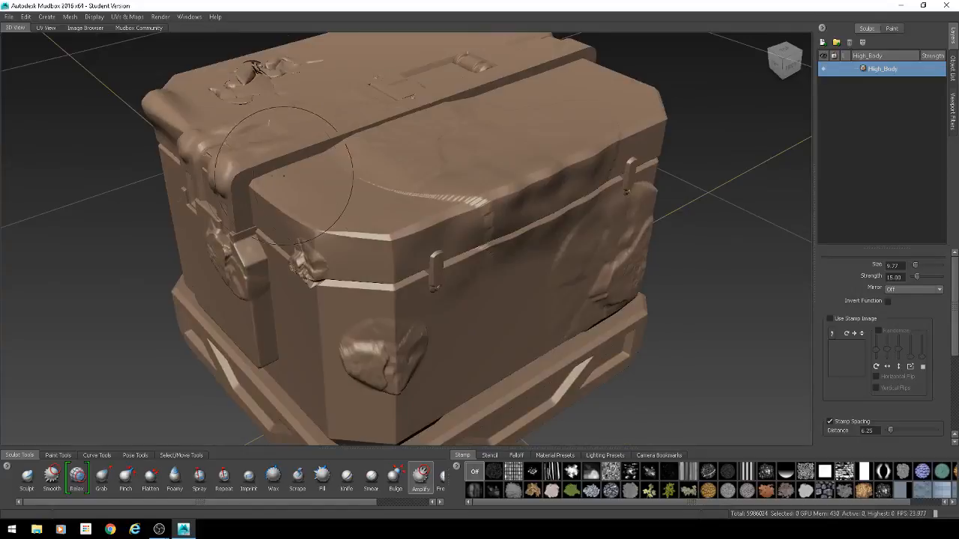
Step: Open the scene crateMUD-01 from the GameArtDojo, SciFi-2016, Course Assets, Mudbox folder on drive D
click(9, 16)
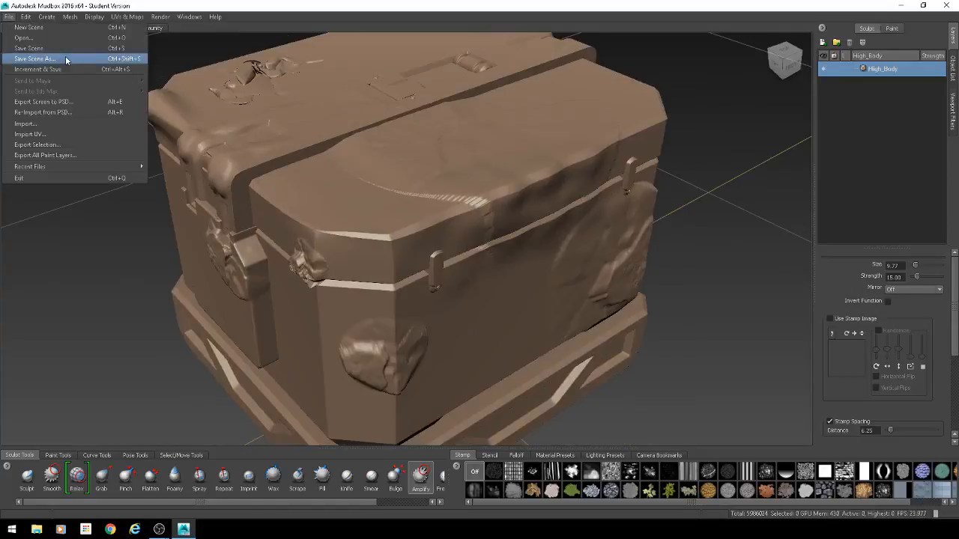
click(22, 48)
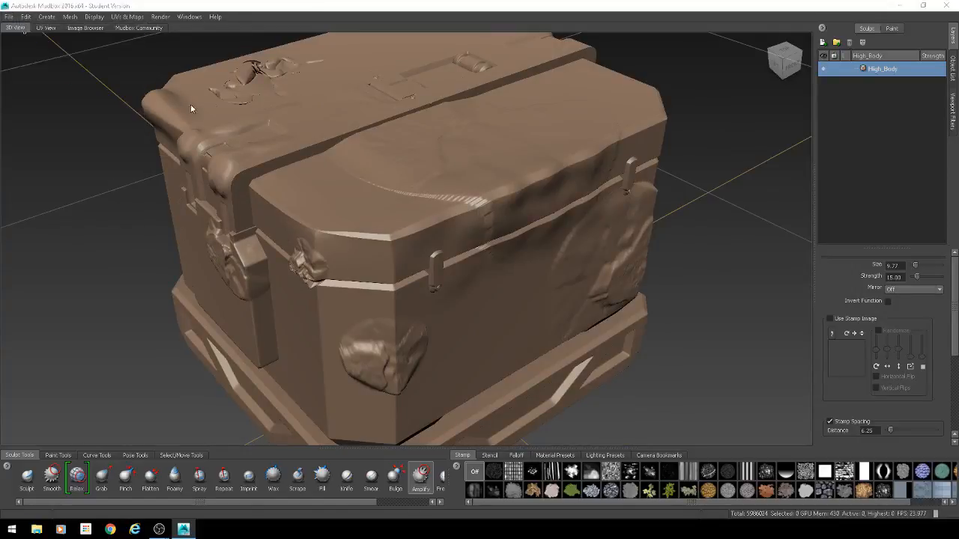
key(ctrl+o)
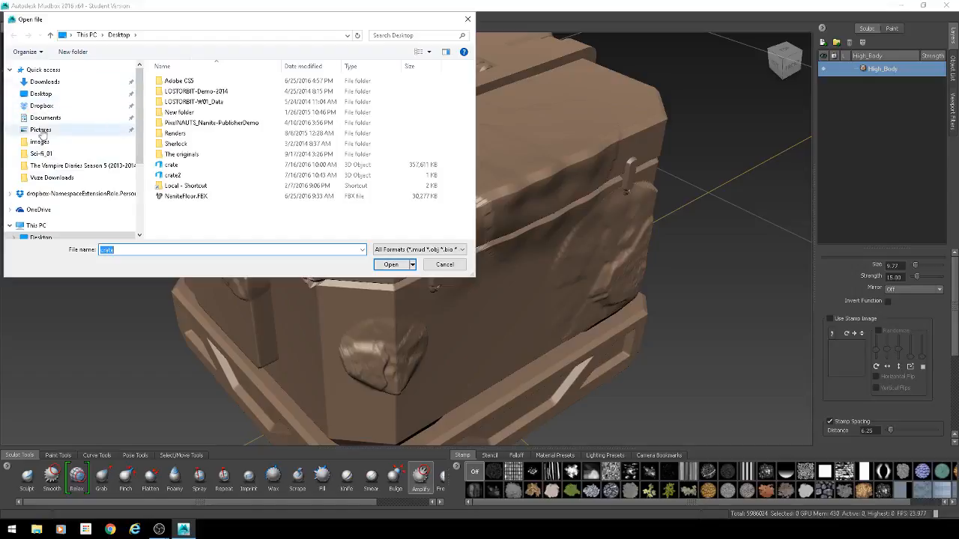
scroll(68, 167, down, 4)
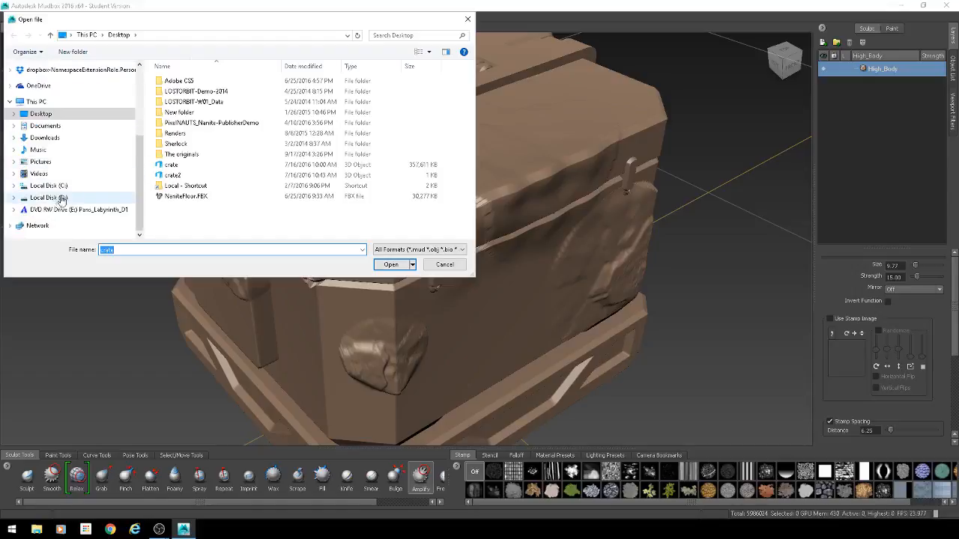
click(60, 197)
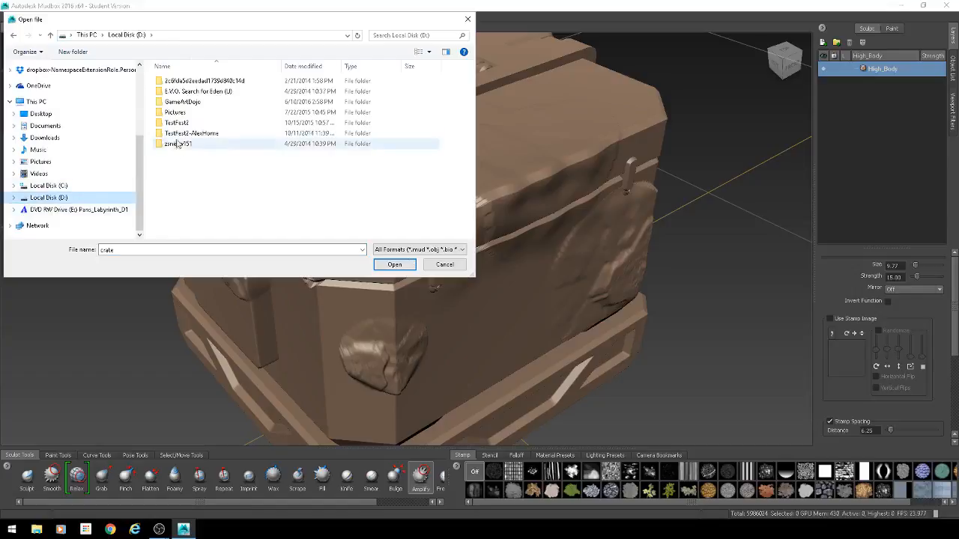
double_click(183, 101)
double_click(173, 81)
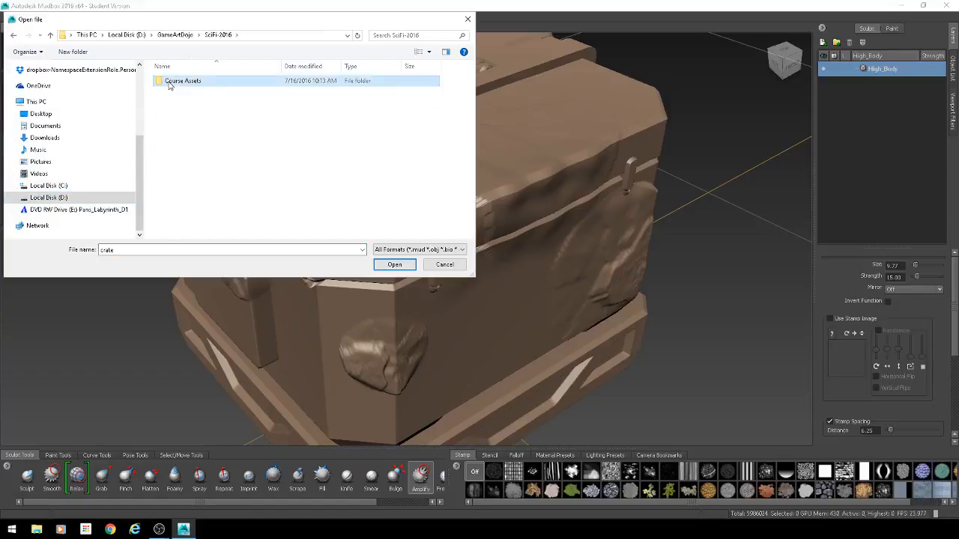
double_click(172, 81)
double_click(171, 91)
double_click(173, 81)
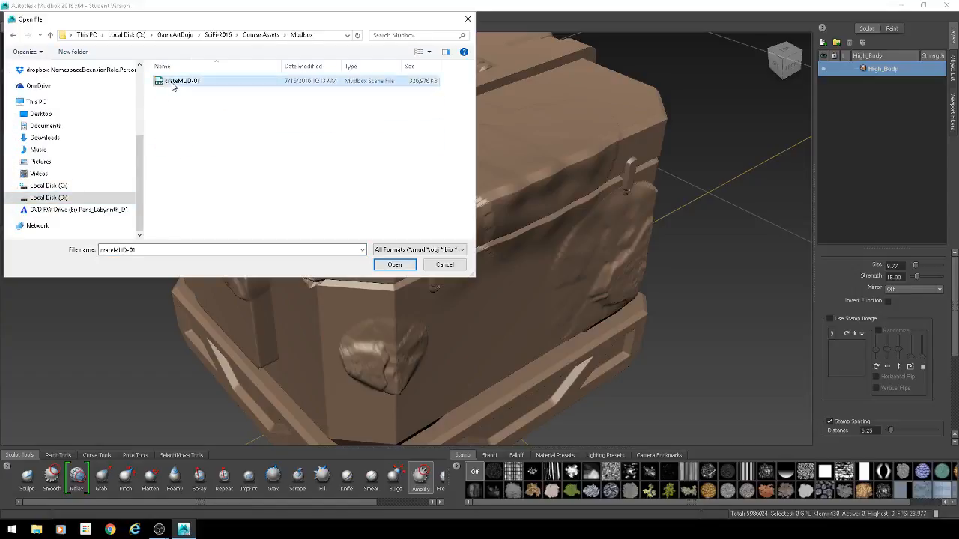
click(480, 276)
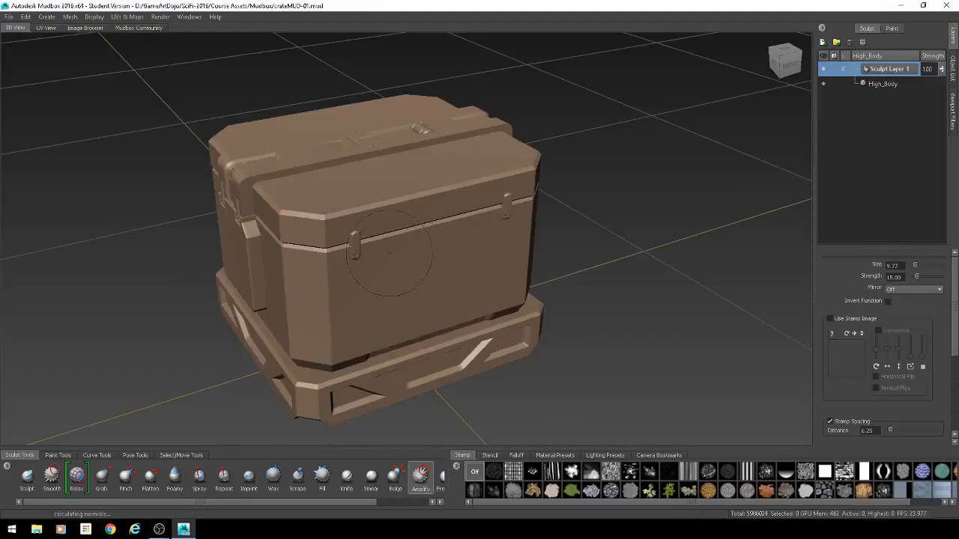
alt+drag(314, 239, 382, 231)
scroll(353, 231, up, 3)
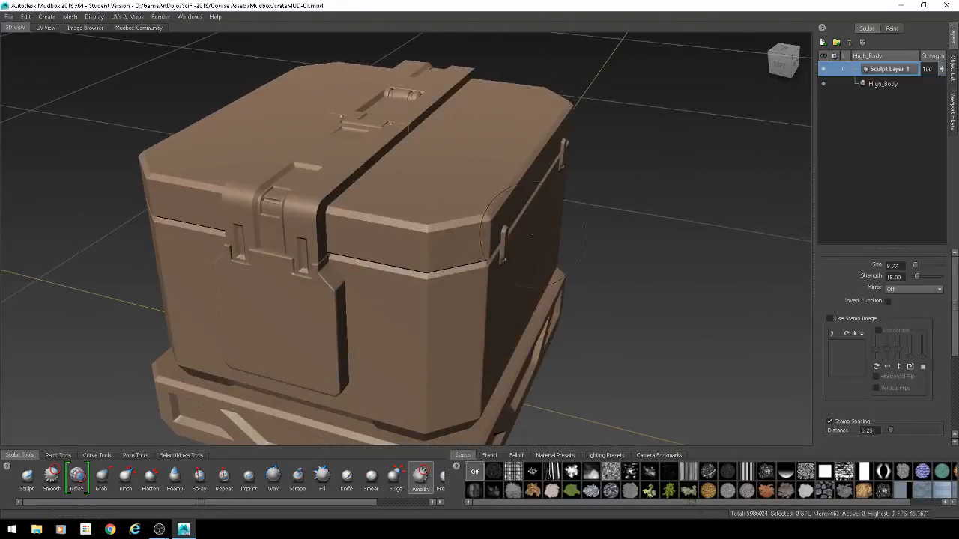
mouse_move(561, 225)
alt+mouse_down()
mouse_move(479, 233)
mouse_move(421, 283)
mouse_move(462, 308)
mouse_move(456, 274)
alt+mouse_up()
scroll(407, 275, up, 2)
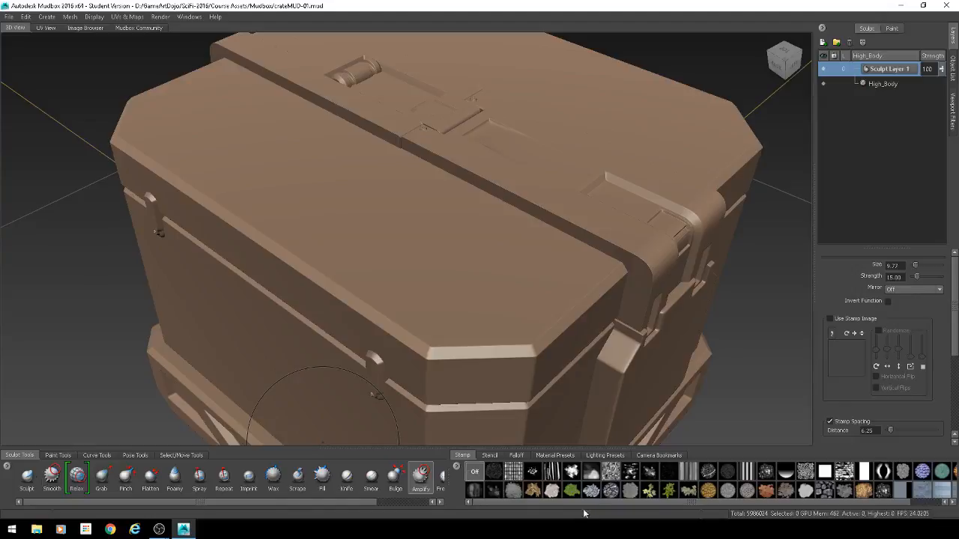
click(490, 473)
click(480, 472)
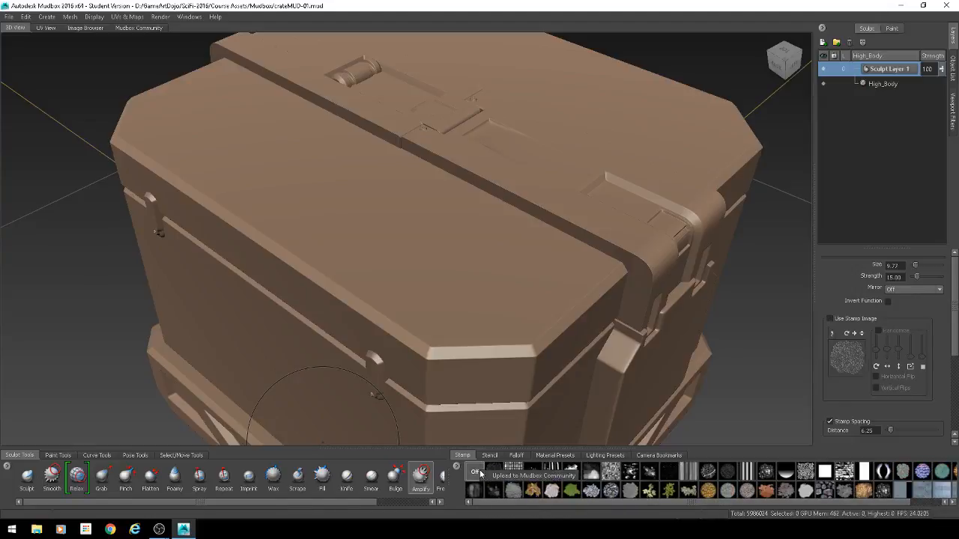
click(457, 467)
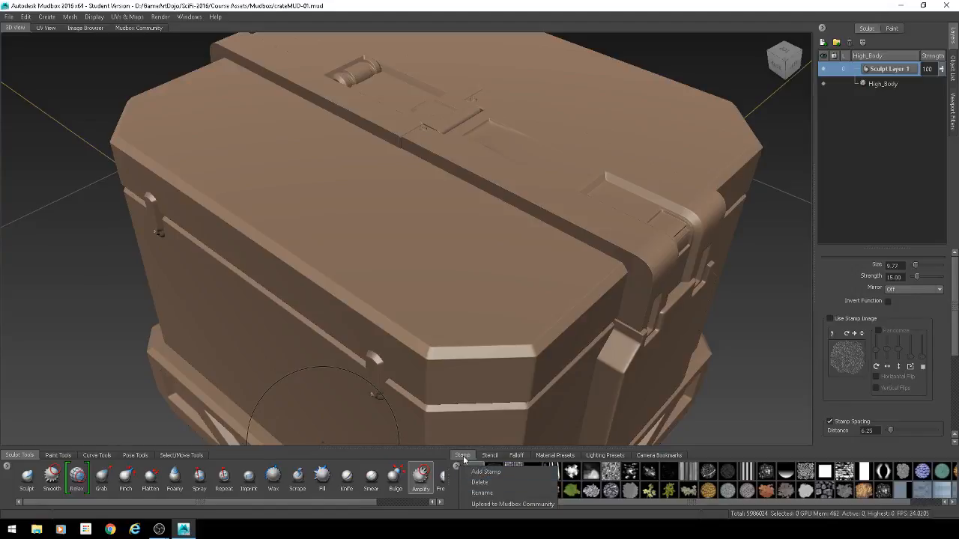
click(463, 459)
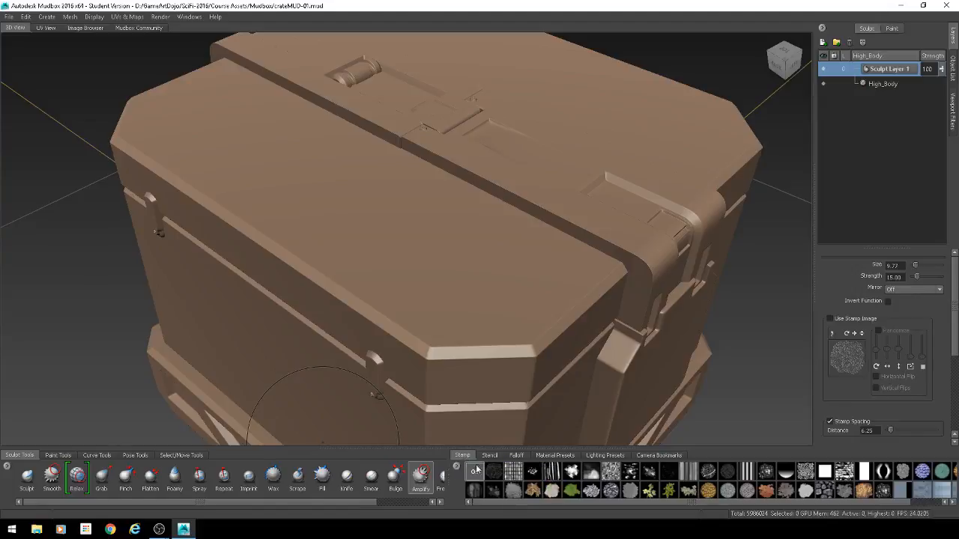
Step: Imprint the cloudy grayscale rock stamp at two spots on the lid's front section with the Imprint brush
click(591, 471)
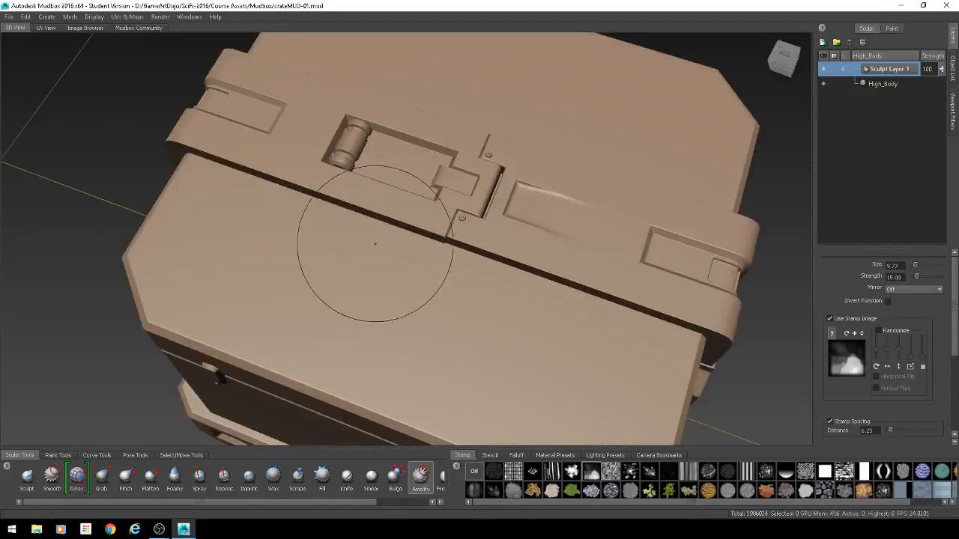
alt+drag(321, 285, 357, 269)
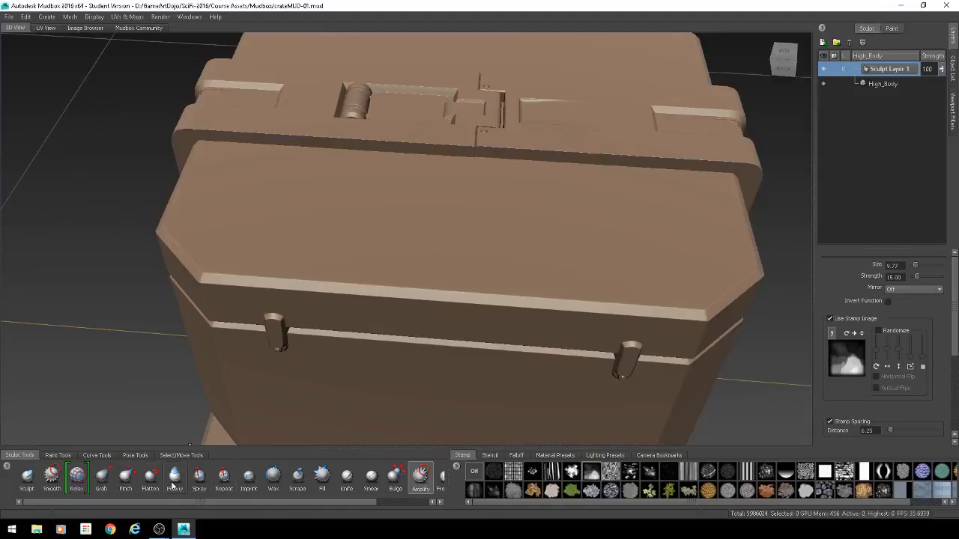
click(249, 477)
alt+drag(346, 290, 304, 303)
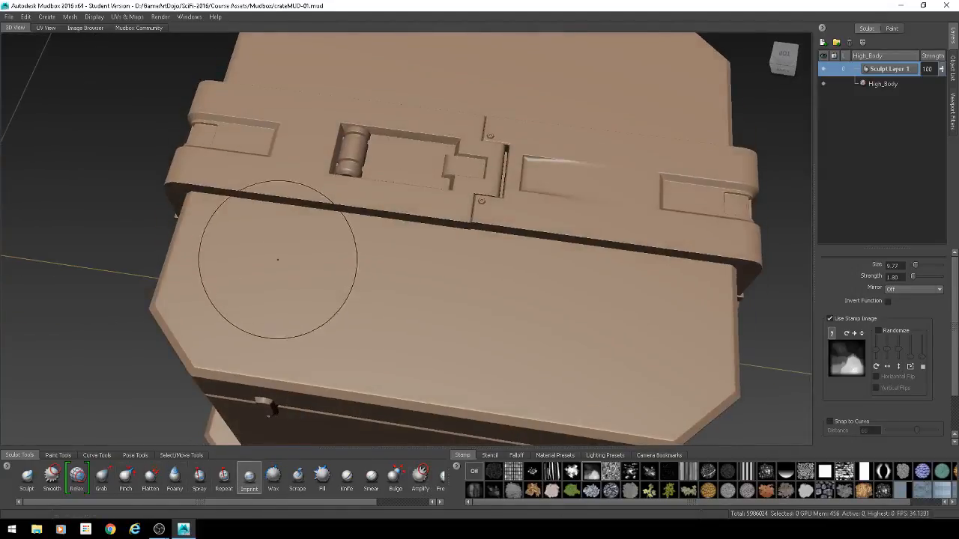
drag(277, 260, 258, 353)
alt+drag(304, 330, 327, 258)
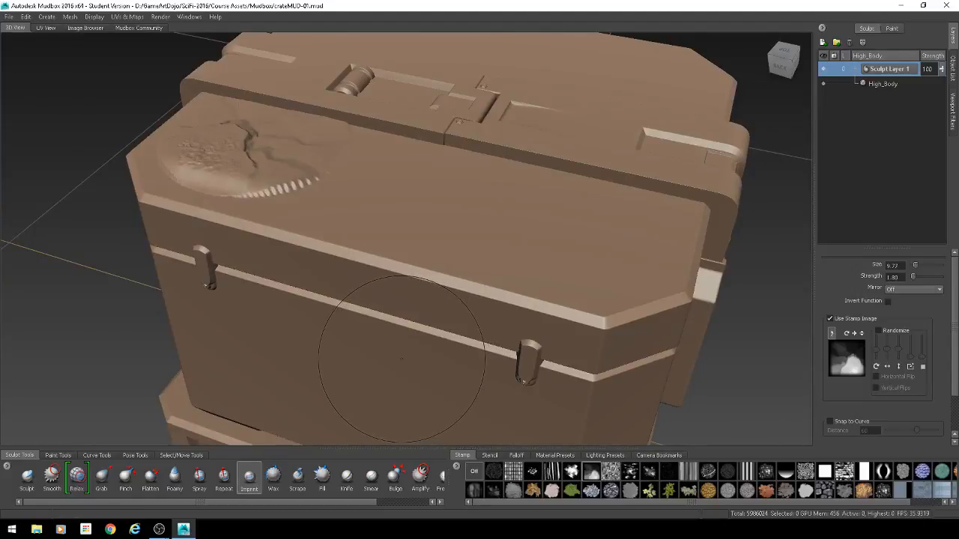
alt+drag(338, 300, 318, 258)
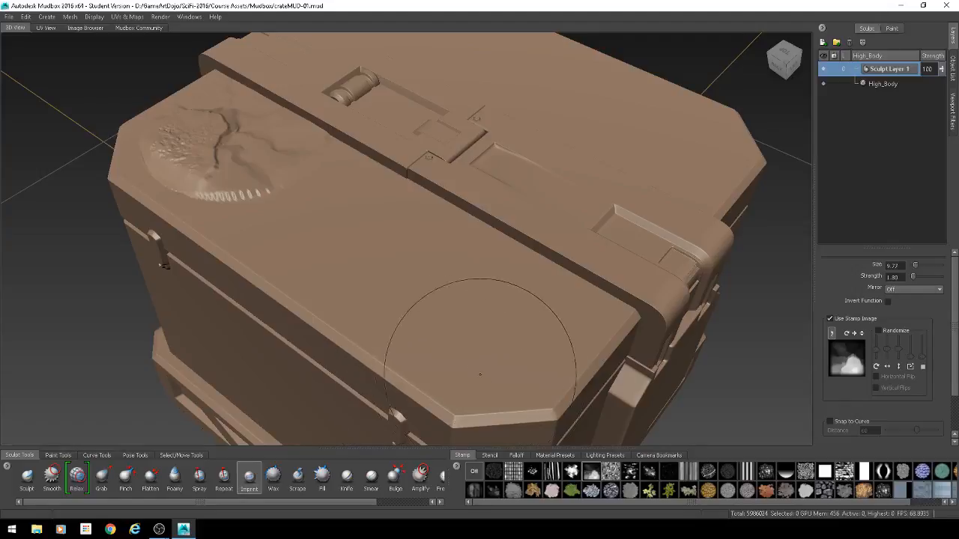
mouse_move(315, 270)
alt+mouse_down()
mouse_move(266, 167)
mouse_move(324, 176)
mouse_move(360, 198)
mouse_move(369, 259)
alt+mouse_up()
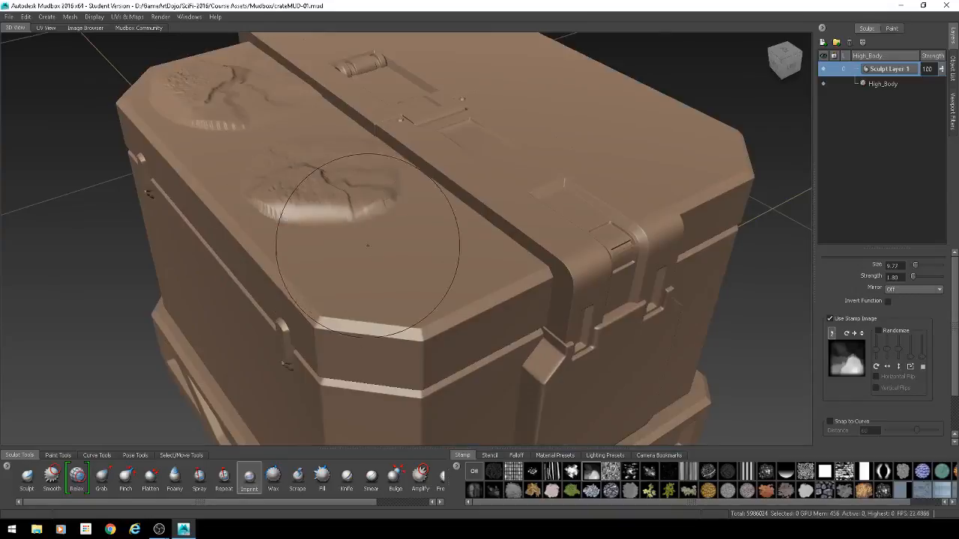
Step: Imprint the leaf stamp near the corner of the lid and on the crate's front side
click(644, 493)
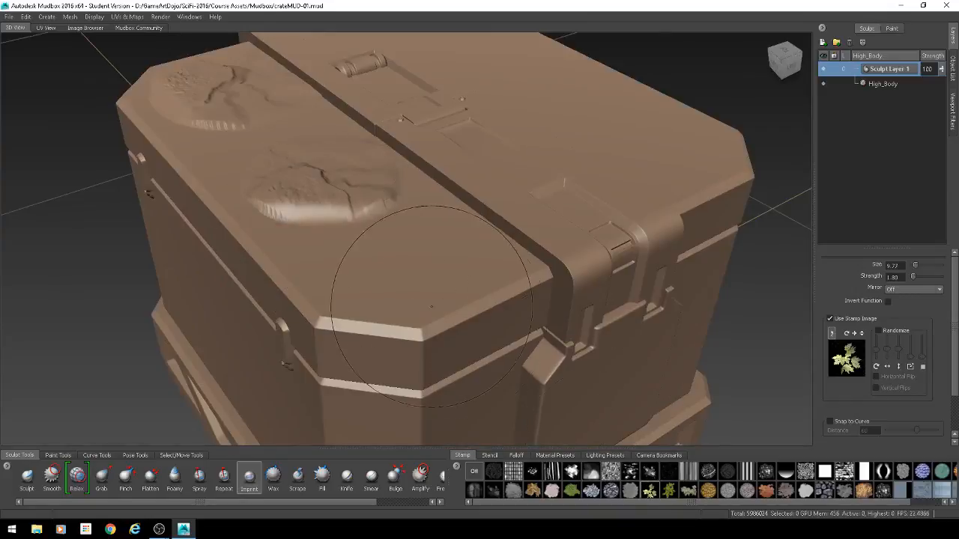
drag(421, 287, 389, 289)
mouse_move(327, 278)
alt+mouse_down()
mouse_move(349, 318)
mouse_move(304, 305)
mouse_move(275, 344)
alt+mouse_up()
alt+drag(253, 224, 250, 254)
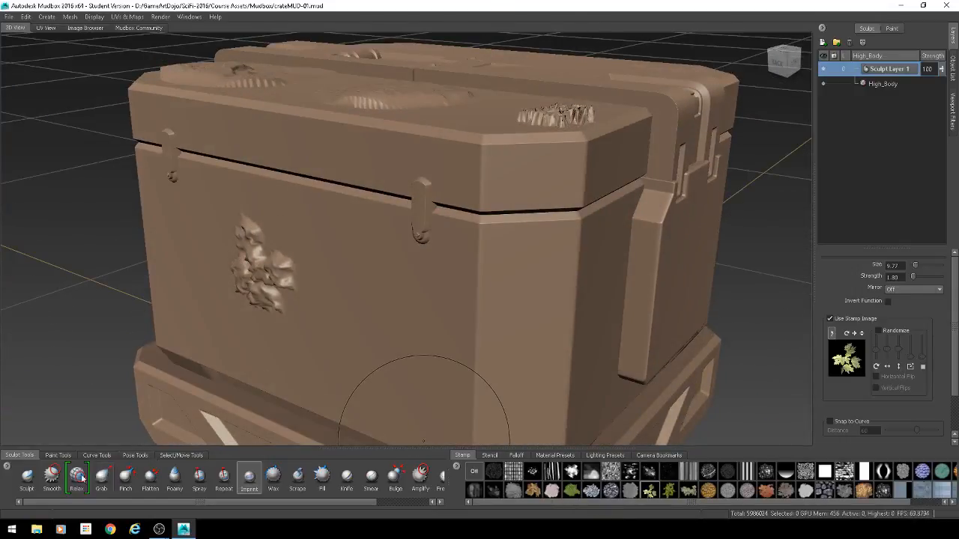
Step: Select the Sculpt brush with no stamp, try a broad stroke on the lid's opposite section, and undo it
click(27, 478)
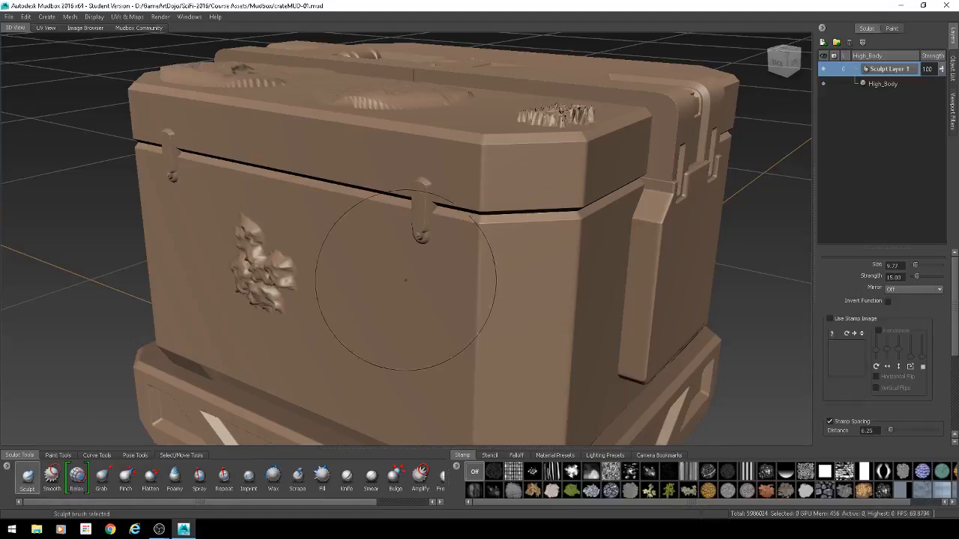
alt+drag(407, 278, 329, 305)
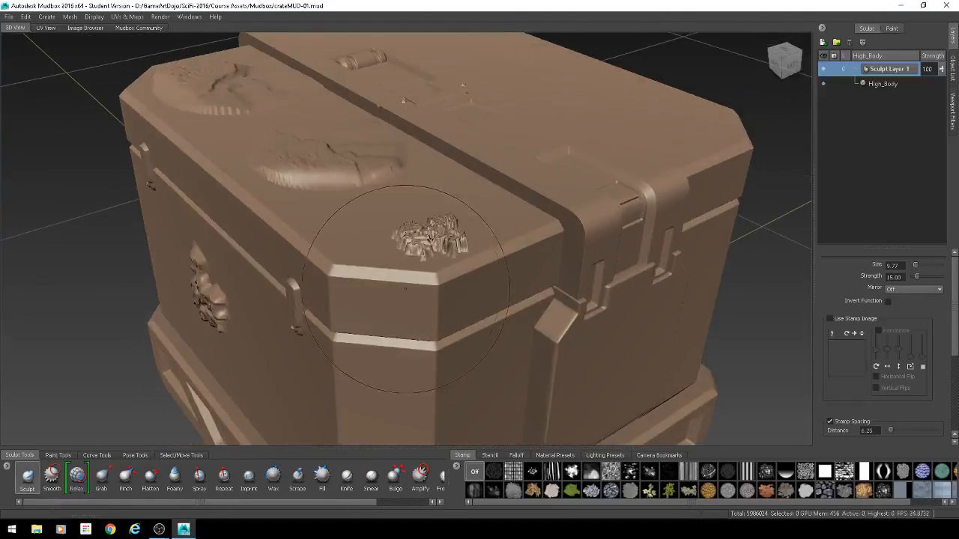
alt+drag(406, 285, 307, 271)
mouse_move(391, 252)
alt+mouse_down()
mouse_move(342, 257)
mouse_move(374, 233)
mouse_move(367, 204)
alt+mouse_up()
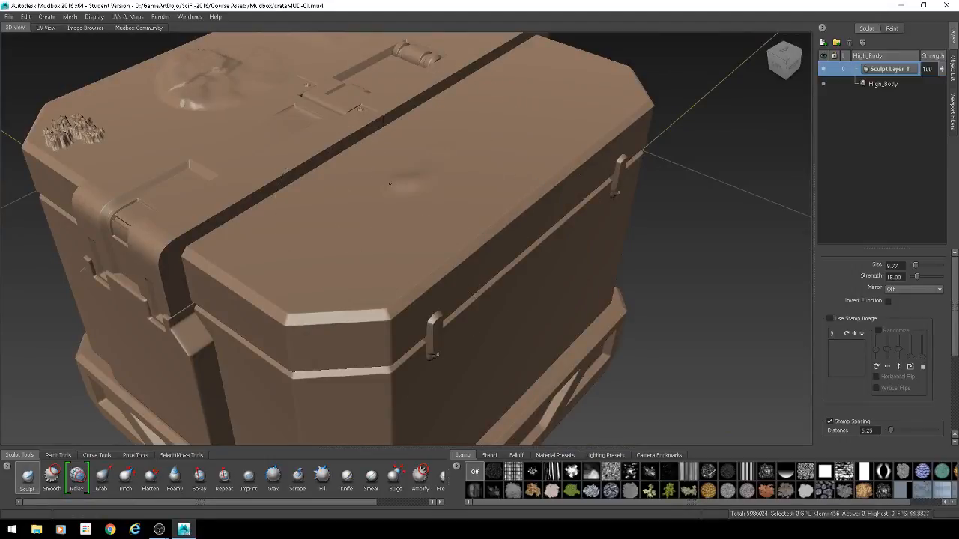
mouse_move(390, 183)
mouse_down()
mouse_move(318, 221)
mouse_move(397, 255)
mouse_move(480, 217)
mouse_move(523, 114)
mouse_up()
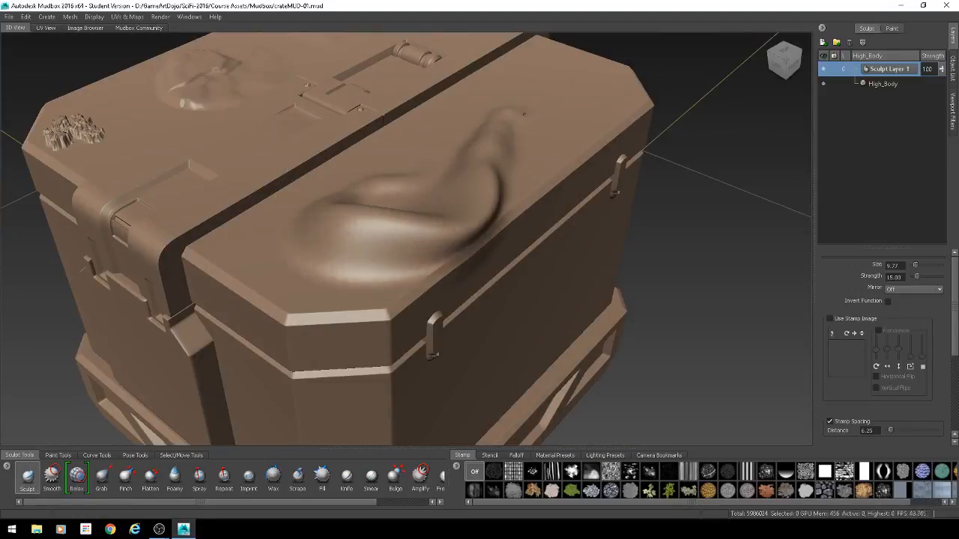
key(ctrl+z)
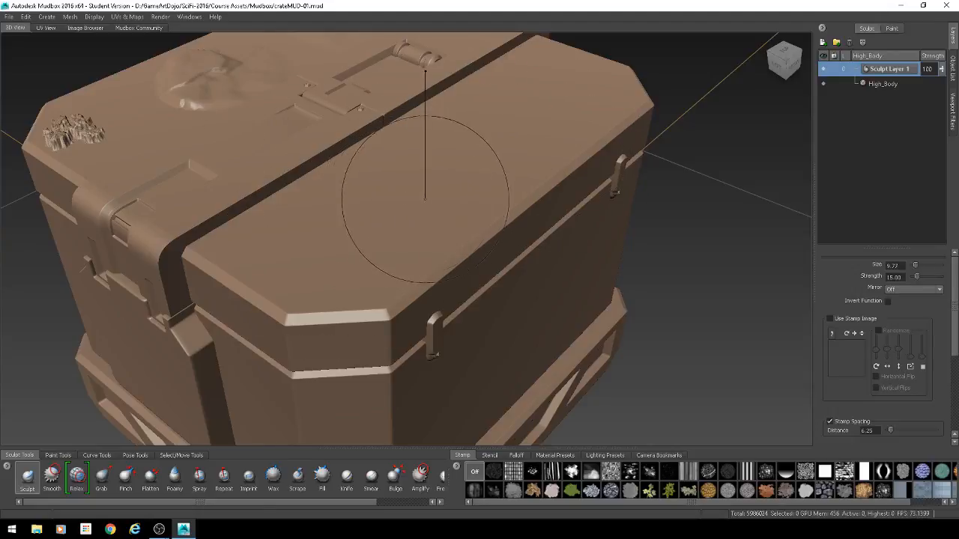
Step: Reduce the Sculpt brush to size 2.09 and strength 2.05, try a winding stroke on the lid, and undo it
key(b)
mouse_move(418, 196)
mouse_down()
mouse_move(334, 197)
mouse_move(449, 196)
mouse_move(378, 196)
mouse_up()
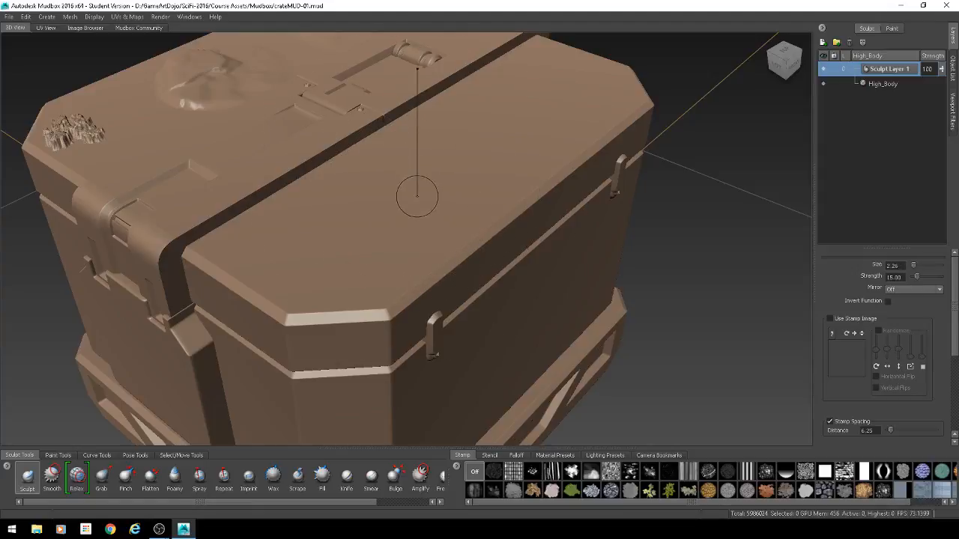
key(m)
mouse_move(415, 195)
mouse_down()
mouse_move(339, 241)
mouse_move(328, 279)
mouse_move(400, 284)
mouse_up()
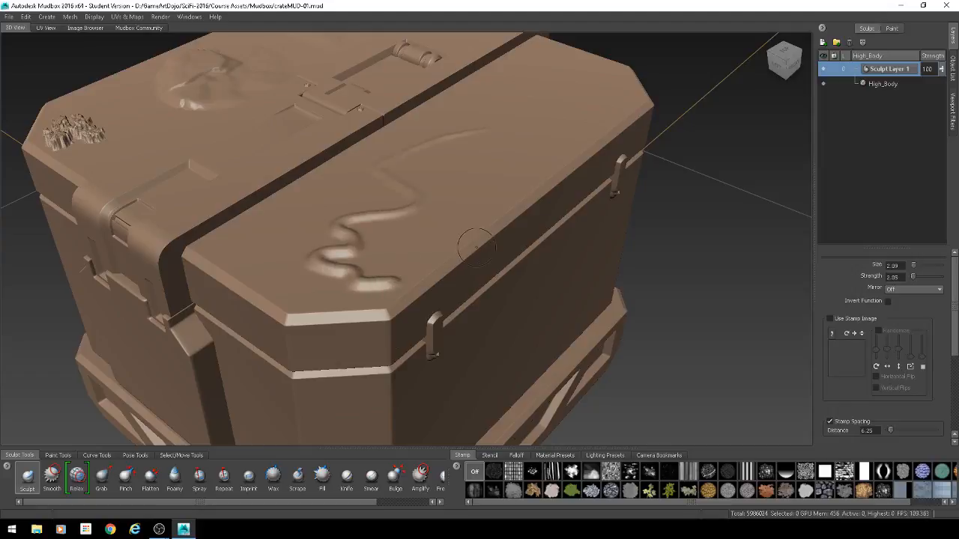
key(ctrl+z)
Step: Choose the white splatter stamp for the Sculpt brush, try a winding stroke on the lid, and undo it
alt+drag(444, 254, 447, 360)
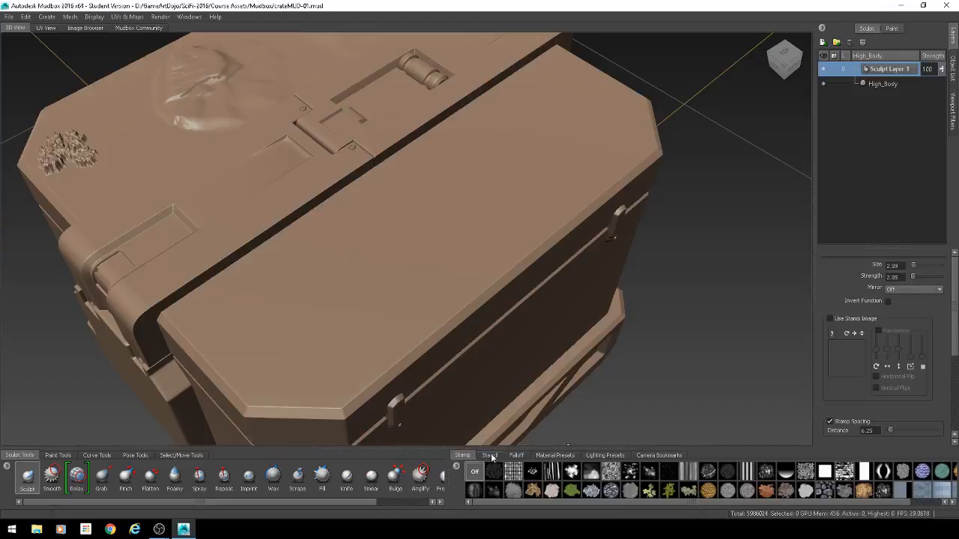
click(574, 472)
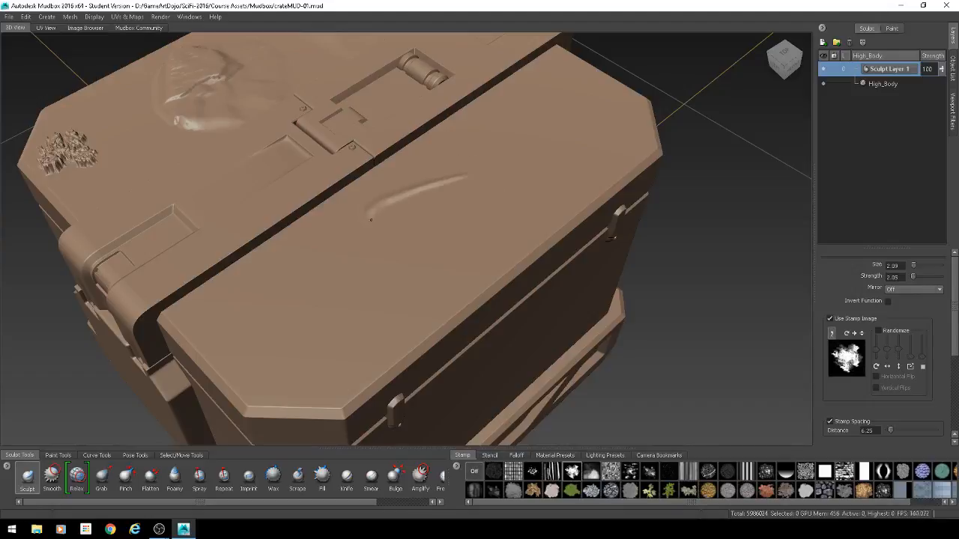
mouse_move(370, 220)
mouse_down()
mouse_move(323, 268)
mouse_move(294, 318)
mouse_move(496, 250)
mouse_up()
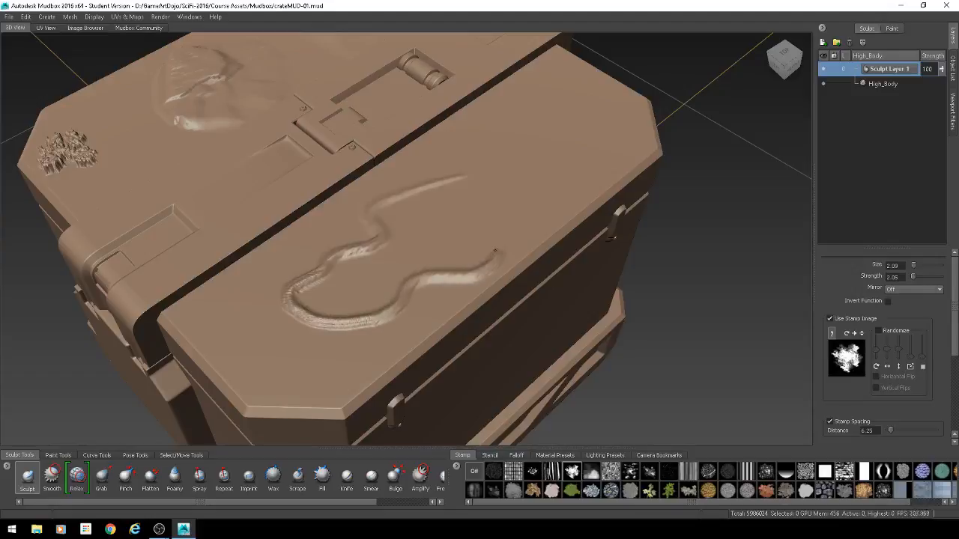
key(ctrl+z)
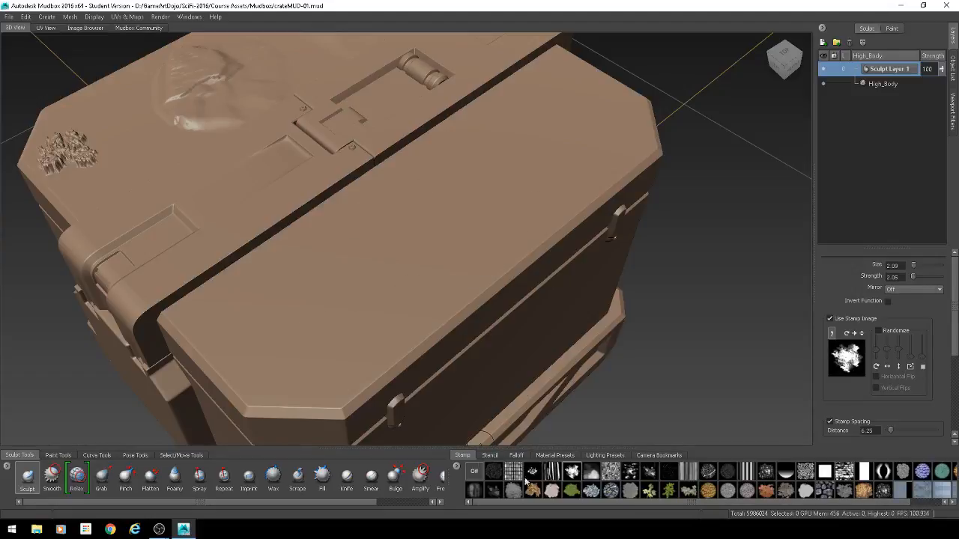
Step: Using the flat constant falloff, sculpt a looping stroke with the splatter stamp and a short stroke with the stamp off
click(527, 457)
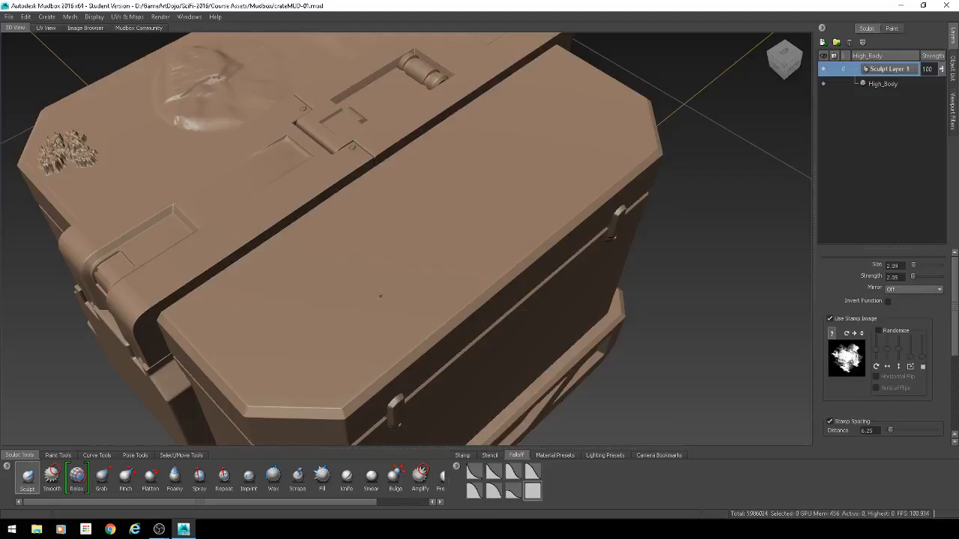
mouse_move(379, 296)
alt+mouse_down()
mouse_move(350, 287)
mouse_move(472, 228)
mouse_move(358, 304)
alt+mouse_up()
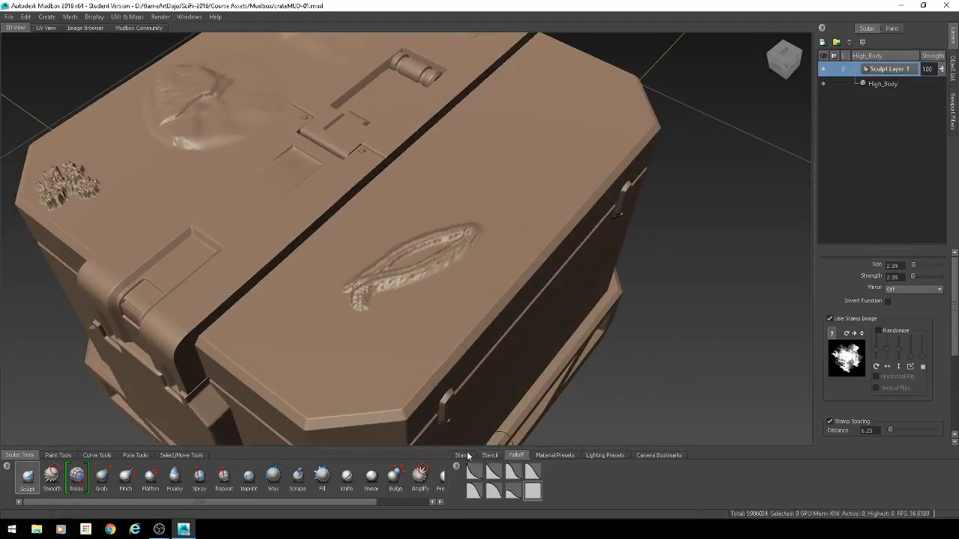
click(464, 456)
click(472, 472)
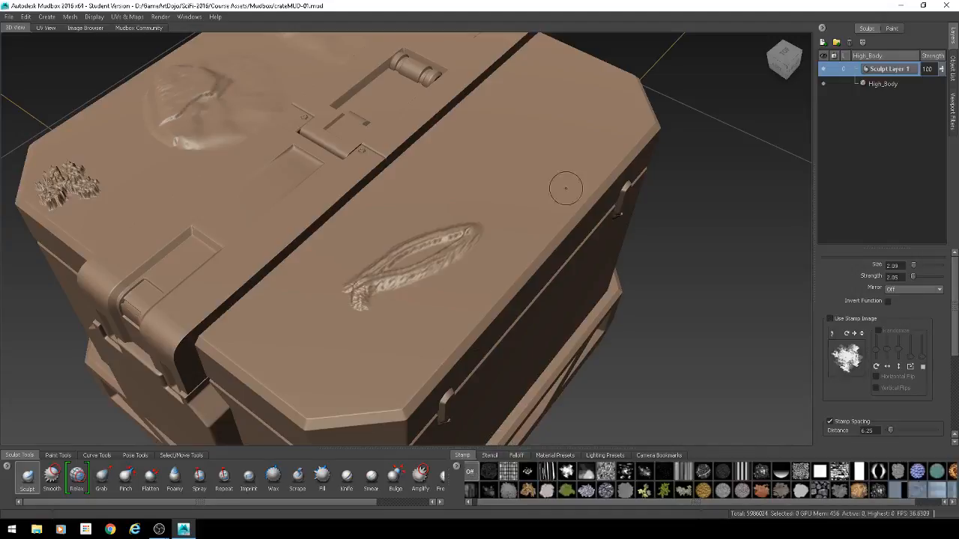
drag(501, 156, 447, 169)
Step: Turn the stencil off and sculpt a long, thick, coiling stroke along the lid section
click(489, 456)
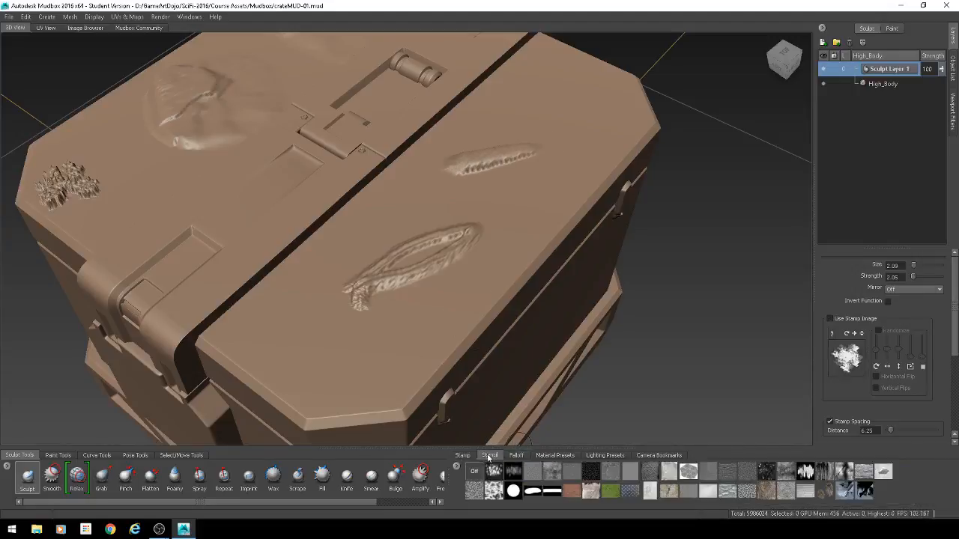
click(473, 470)
mouse_move(522, 187)
mouse_down()
mouse_move(442, 277)
mouse_move(352, 319)
mouse_move(377, 329)
mouse_move(395, 380)
mouse_up()
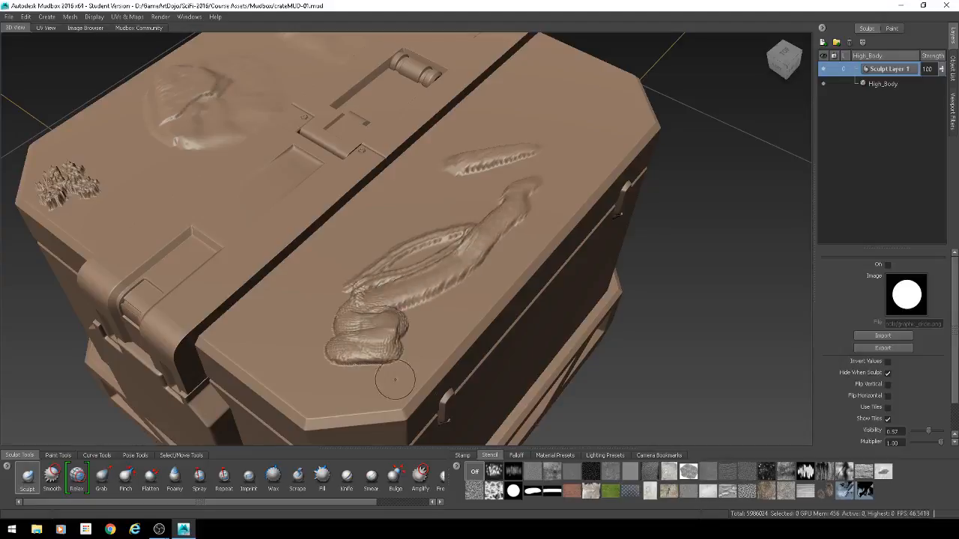
Step: With the stamp off, choose the steepest falloff curve and sculpt a thin stroke near the lid's far corner
click(465, 456)
click(469, 472)
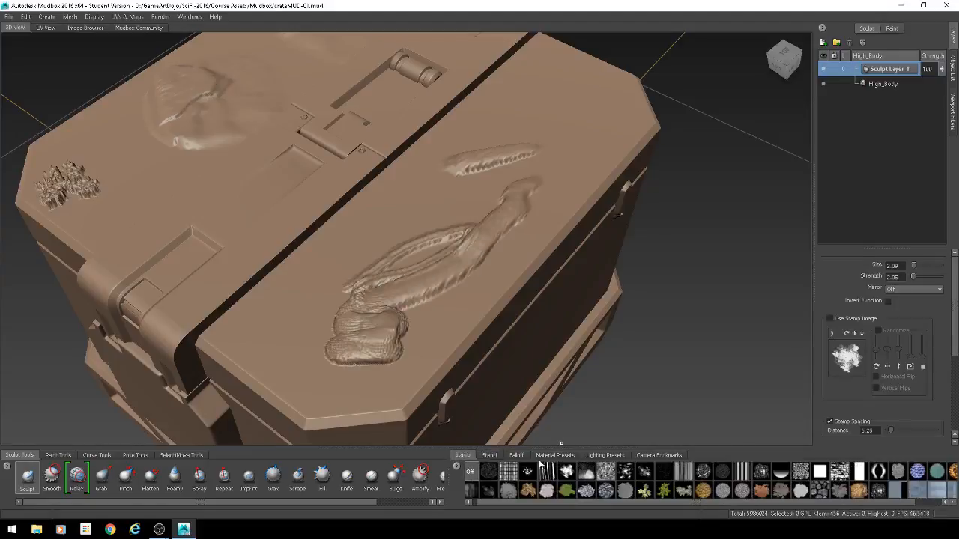
click(517, 456)
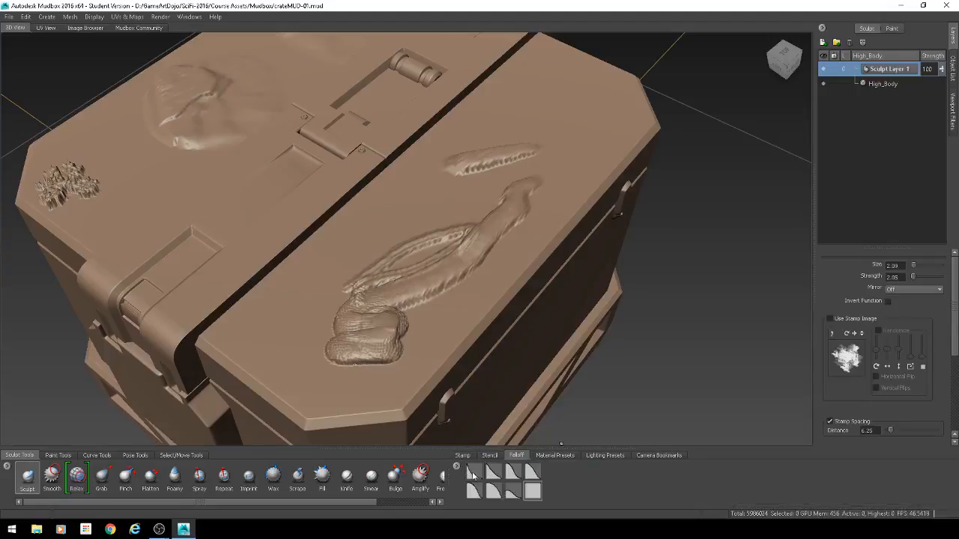
alt+drag(635, 173, 562, 176)
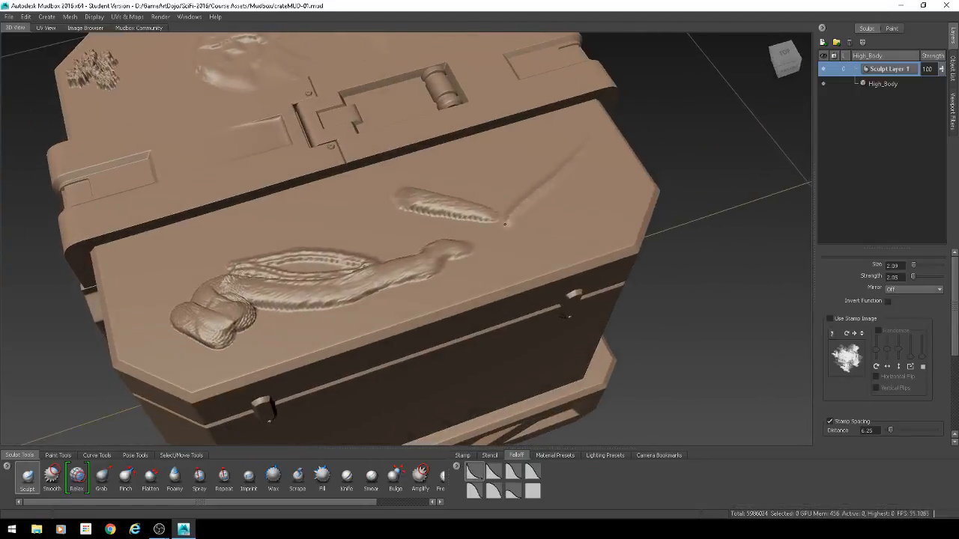
Step: Examine the thin stroke's profile up close from low angles and compare it with the falloff curve
alt+drag(505, 223, 565, 167)
alt+middle_drag(565, 166, 472, 288)
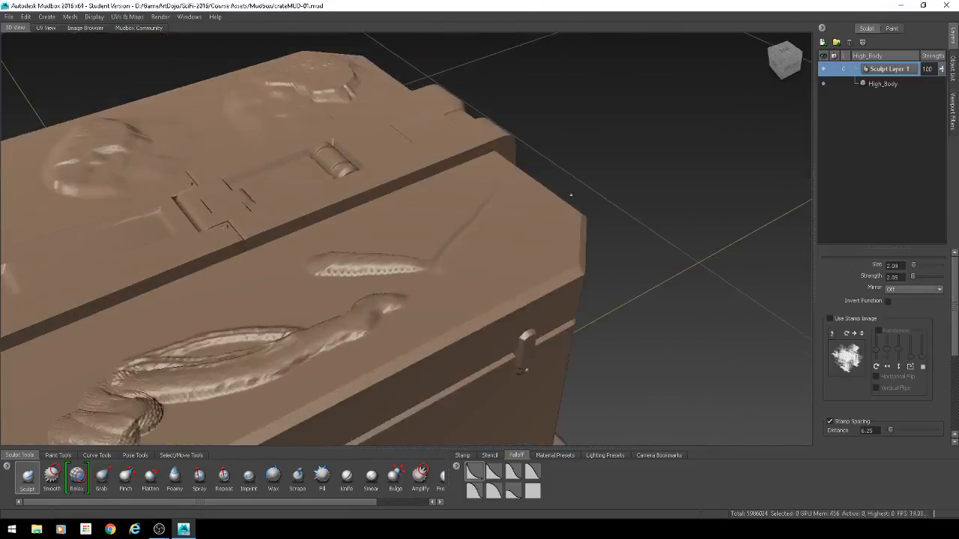
alt+right_drag(472, 288, 539, 223)
alt+middle_drag(506, 327, 552, 232)
alt+drag(552, 232, 599, 168)
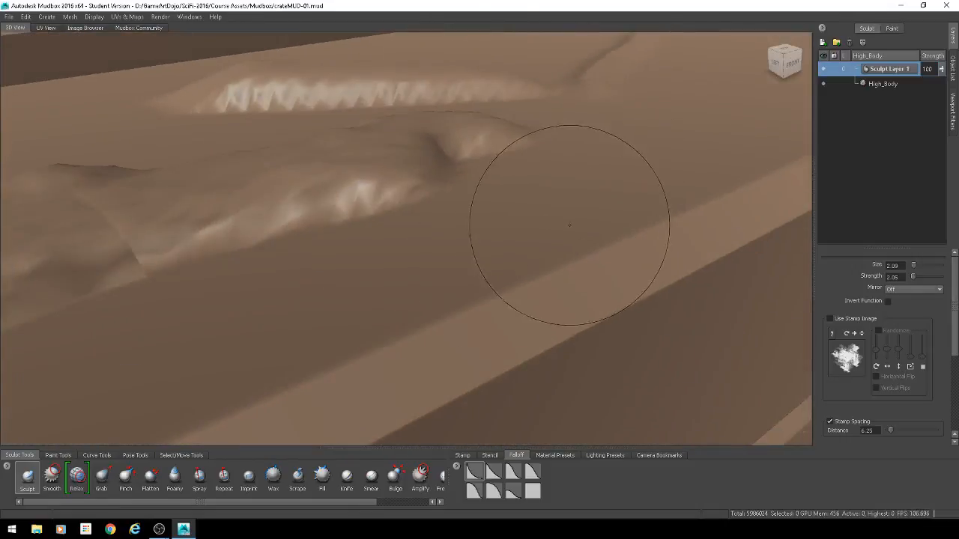
mouse_move(584, 216)
alt+mouse_down()
mouse_move(625, 165)
mouse_move(596, 221)
mouse_move(574, 236)
alt+mouse_up()
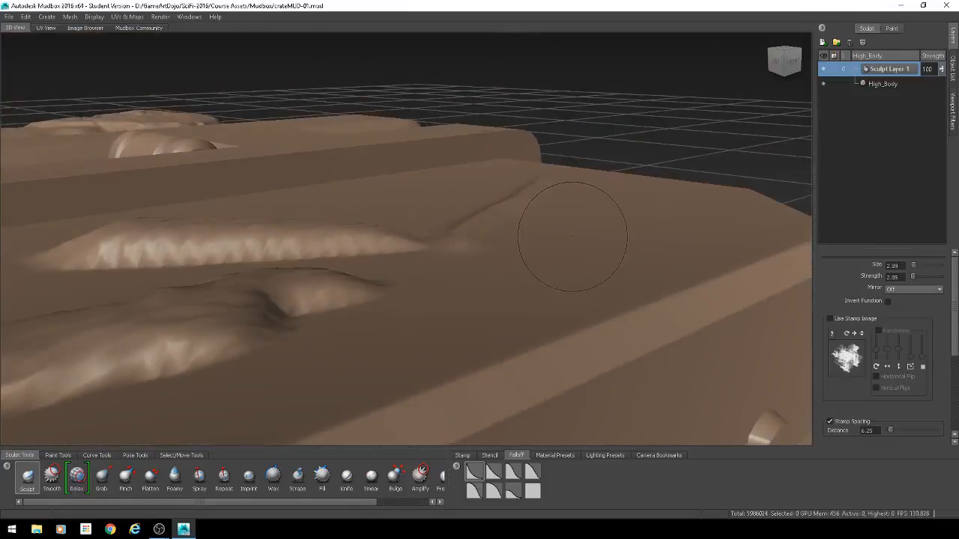
alt+right_drag(574, 236, 617, 232)
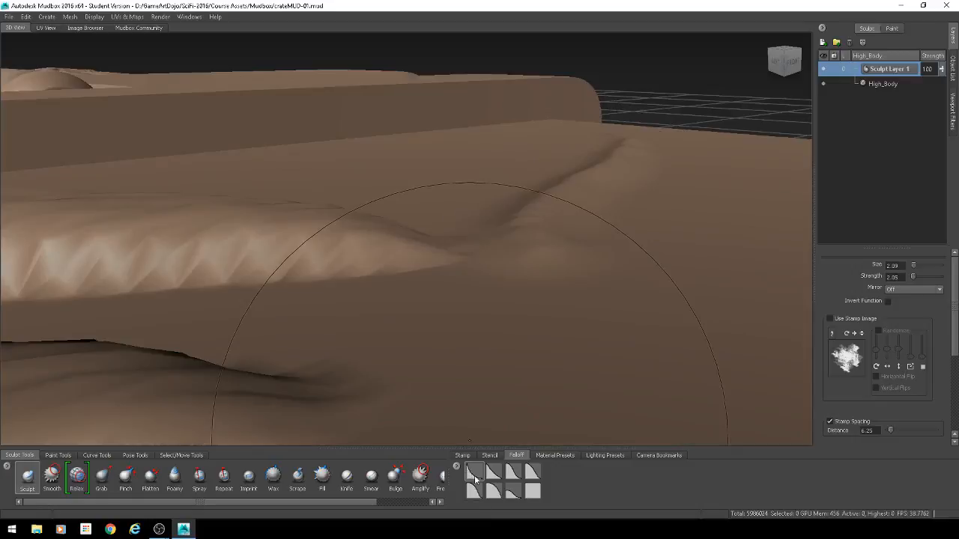
alt+drag(528, 325, 593, 306)
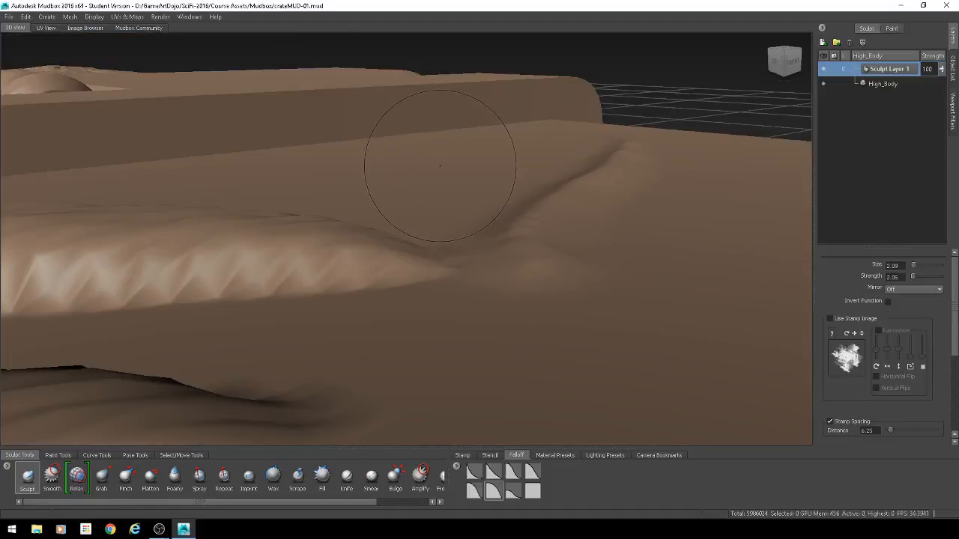
Step: Reduce the brush size to 0.70, sculpt a short ridge, switch to the shallow concave falloff curve, and undo the trial stroke made with it
key(b)
mouse_move(441, 155)
mouse_down()
mouse_move(392, 154)
mouse_move(419, 187)
mouse_move(460, 139)
mouse_move(421, 198)
mouse_move(427, 153)
mouse_up()
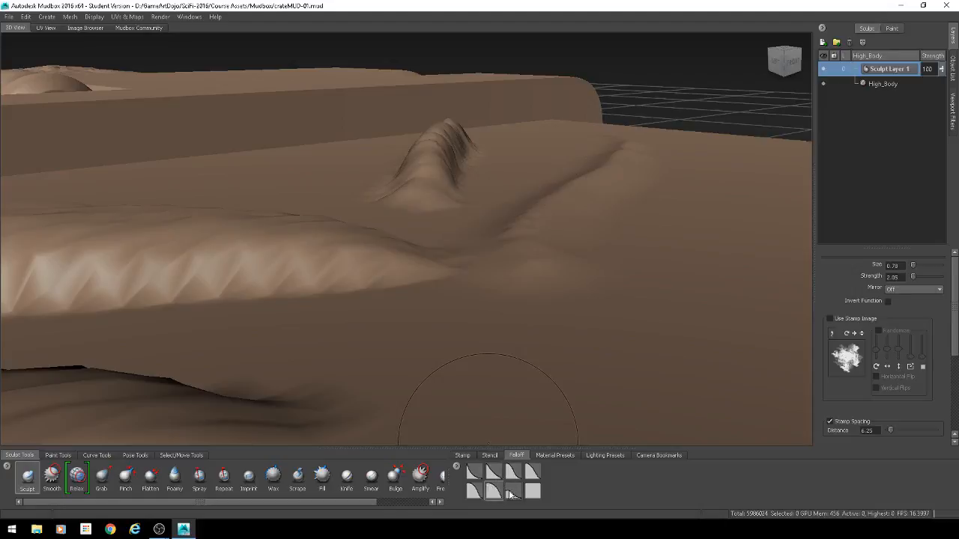
click(513, 492)
drag(350, 154, 265, 169)
key(ctrl+z)
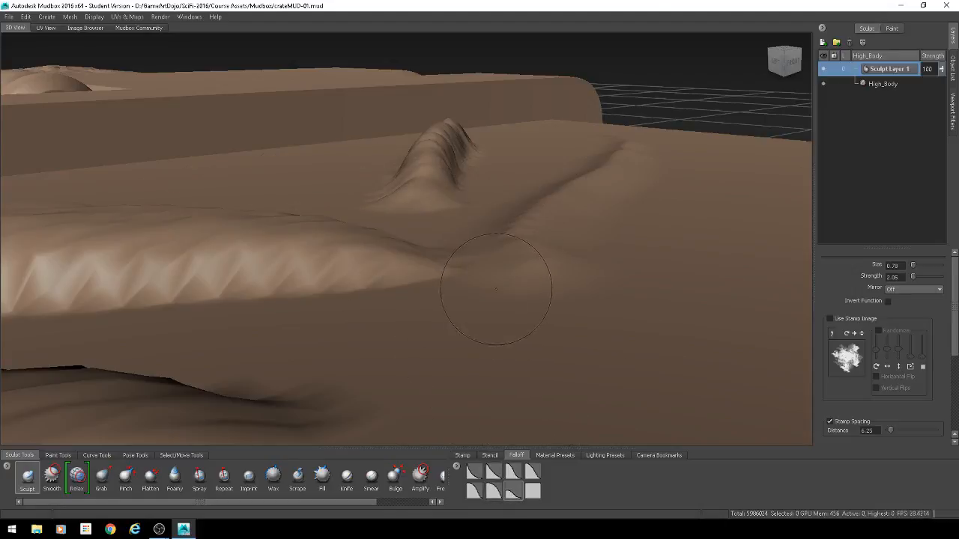
Step: Using the concave falloff, sculpt a lumpy winding stroke beside the thick coil and a thin line near the lid section's angled corner
alt+drag(496, 289, 466, 290)
scroll(487, 292, down, 3)
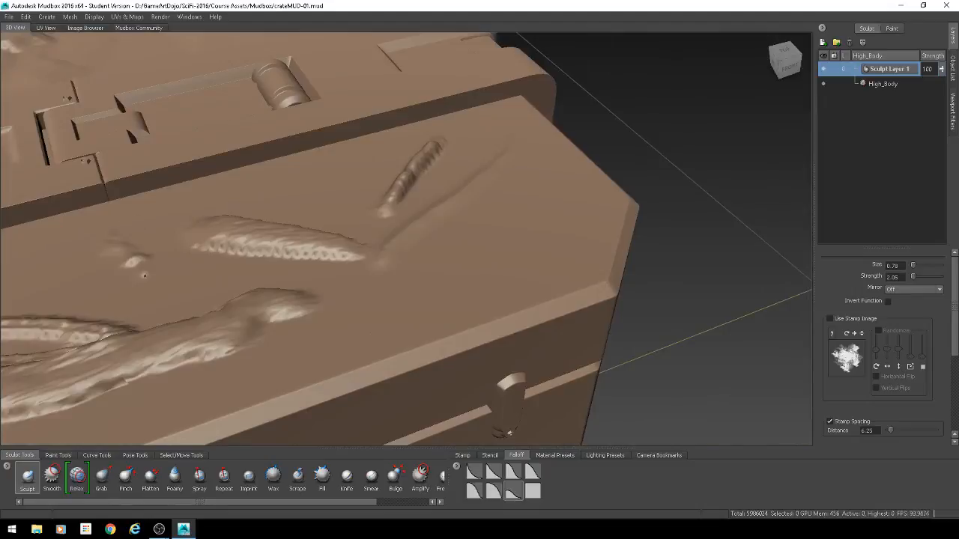
mouse_move(144, 275)
mouse_down()
mouse_move(224, 298)
mouse_move(97, 254)
mouse_up()
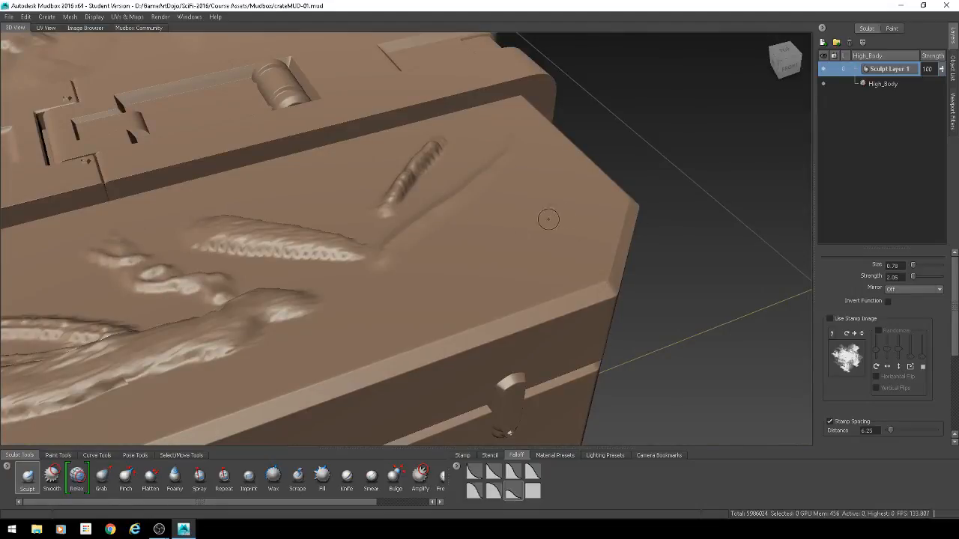
drag(516, 219, 423, 257)
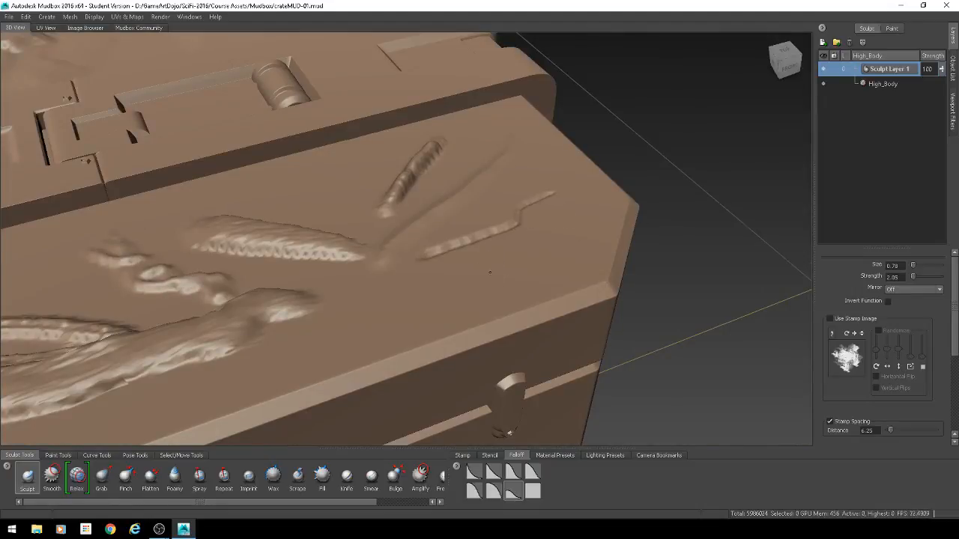
Step: Build up a thick, jagged raised stroke along the outer edge of the lid section near the angled corner
mouse_move(490, 272)
alt+mouse_down()
mouse_move(555, 248)
mouse_move(516, 259)
mouse_move(508, 275)
alt+mouse_up()
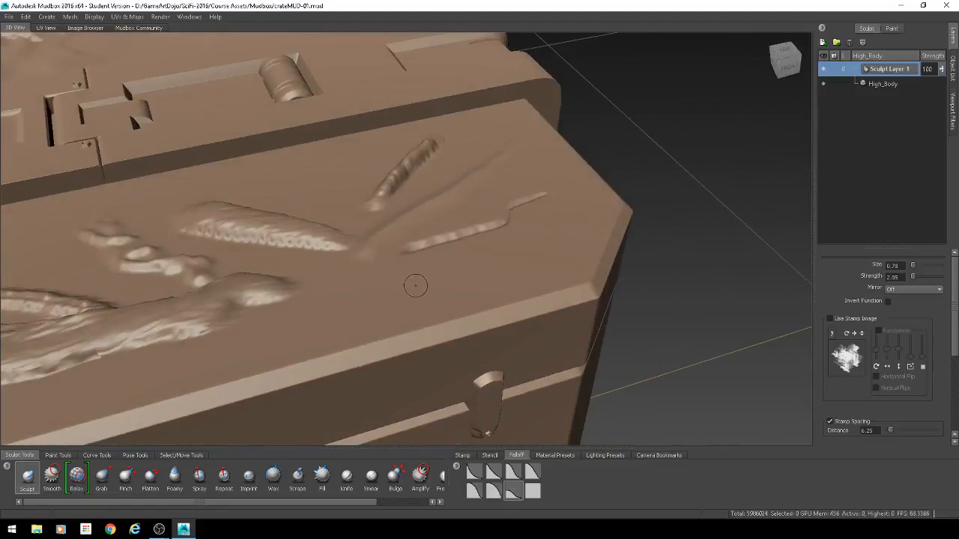
mouse_move(416, 286)
mouse_down()
mouse_move(534, 267)
mouse_move(375, 307)
mouse_move(487, 284)
mouse_move(408, 290)
mouse_up()
mouse_move(489, 264)
mouse_down()
mouse_move(562, 245)
mouse_move(397, 293)
mouse_up()
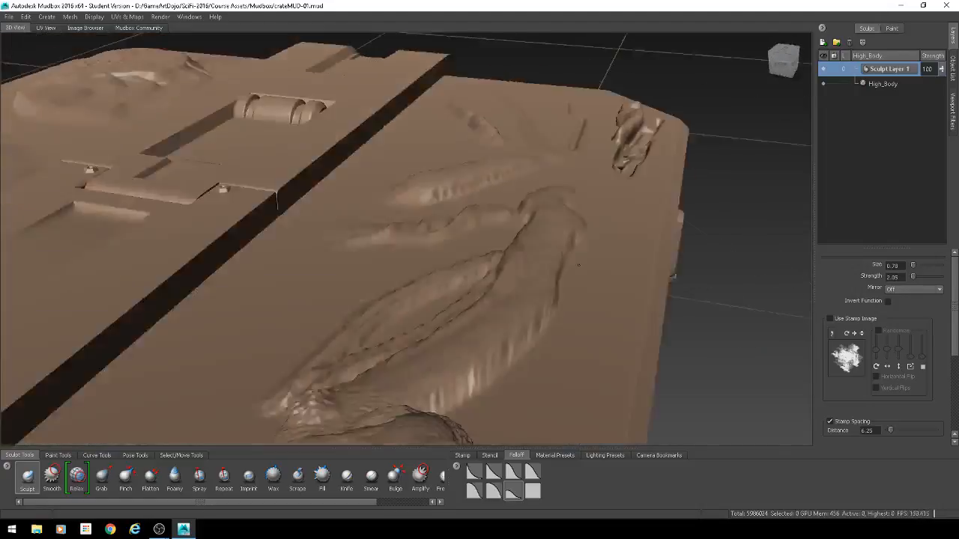
alt+drag(578, 265, 491, 259)
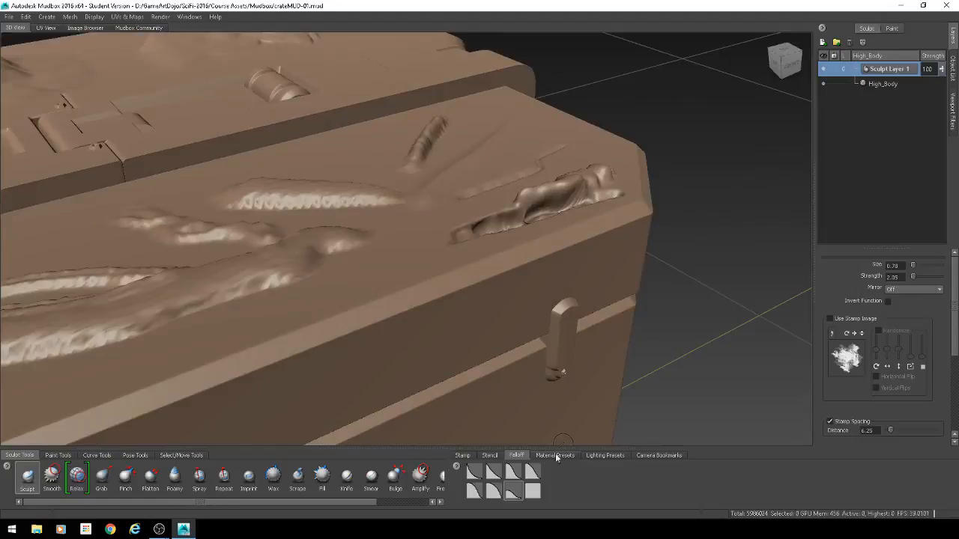
Step: Choose the speckled cell-pattern stencil and sculpt its texture in repeated strokes across the crate's front face below the latch
click(490, 455)
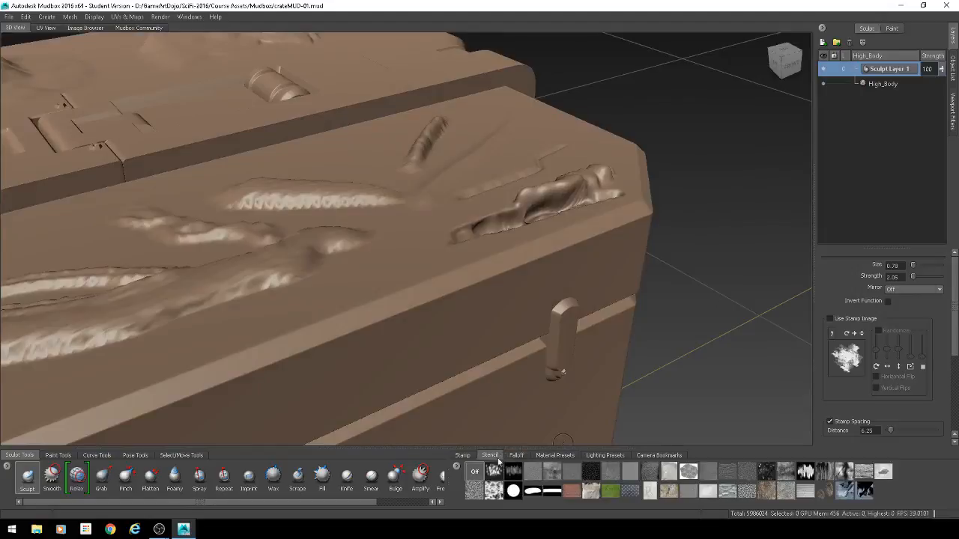
click(493, 472)
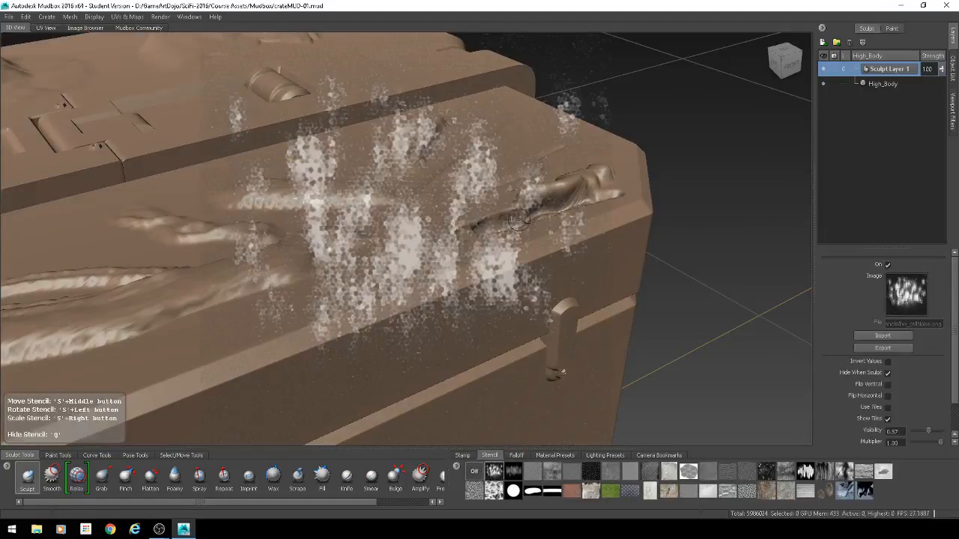
alt+drag(517, 219, 486, 191)
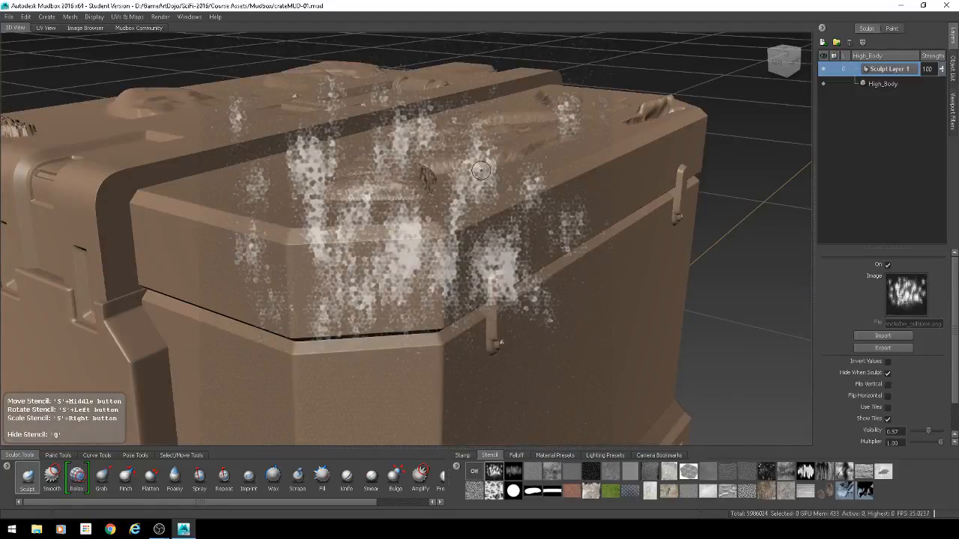
alt+drag(481, 171, 298, 182)
alt+middle_drag(424, 189, 391, 204)
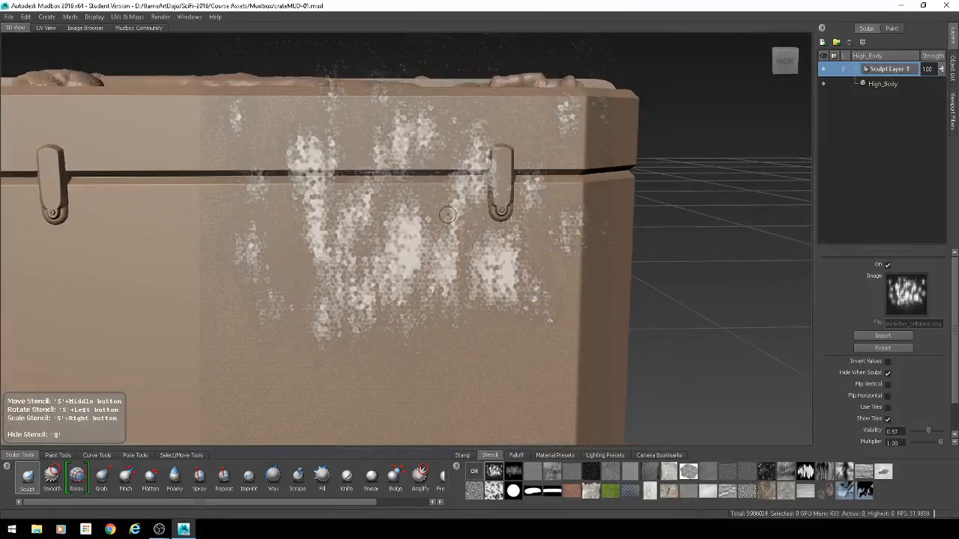
alt+drag(370, 206, 482, 189)
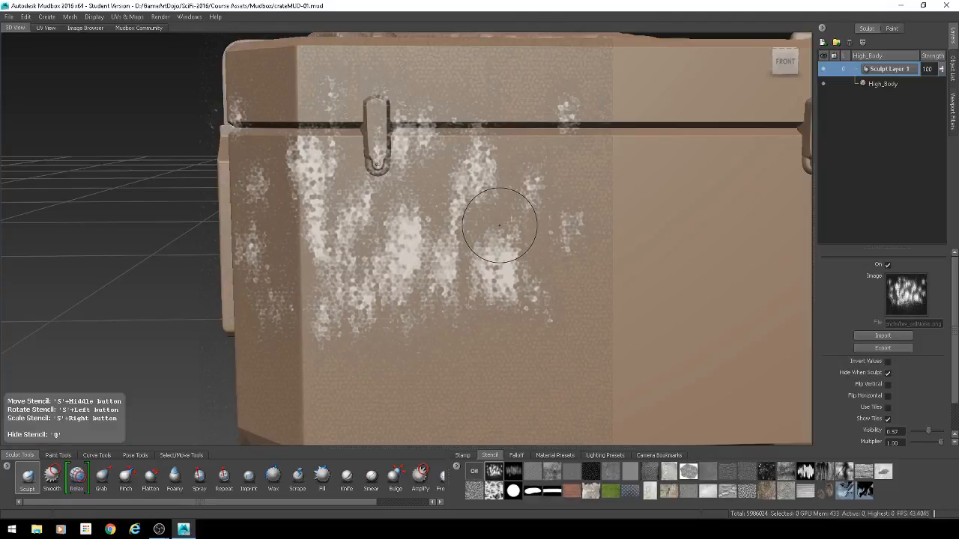
mouse_move(311, 191)
mouse_down()
mouse_move(322, 202)
mouse_move(321, 258)
mouse_move(442, 285)
mouse_move(569, 277)
mouse_move(375, 210)
mouse_move(450, 191)
mouse_move(565, 229)
mouse_up()
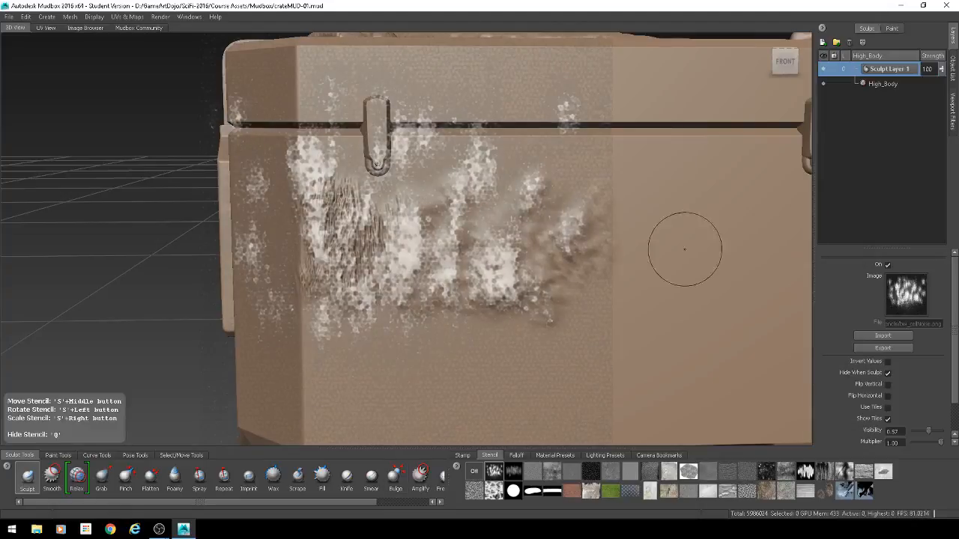
mouse_move(376, 304)
mouse_down()
mouse_move(442, 334)
mouse_move(582, 347)
mouse_move(461, 319)
mouse_up()
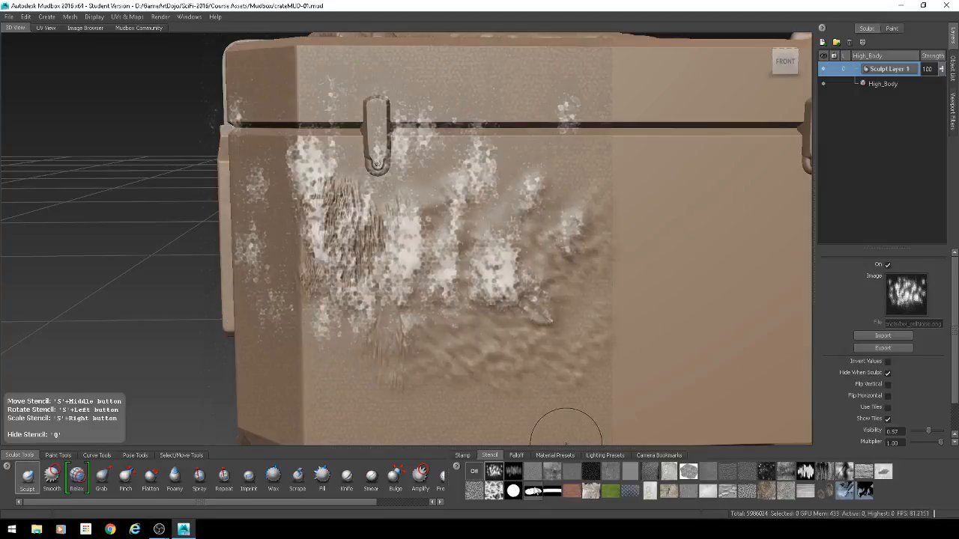
Step: Choose the solid curved-shape stencil and sculpt along its edges on the crate's front face and on its side panel
click(534, 490)
mouse_move(550, 314)
alt+mouse_down()
mouse_move(517, 299)
mouse_move(537, 334)
mouse_move(556, 307)
mouse_move(622, 315)
mouse_move(730, 265)
mouse_move(723, 202)
mouse_move(637, 150)
mouse_move(419, 135)
mouse_move(542, 225)
mouse_move(659, 288)
mouse_move(359, 322)
mouse_move(448, 323)
mouse_move(317, 306)
alt+mouse_up()
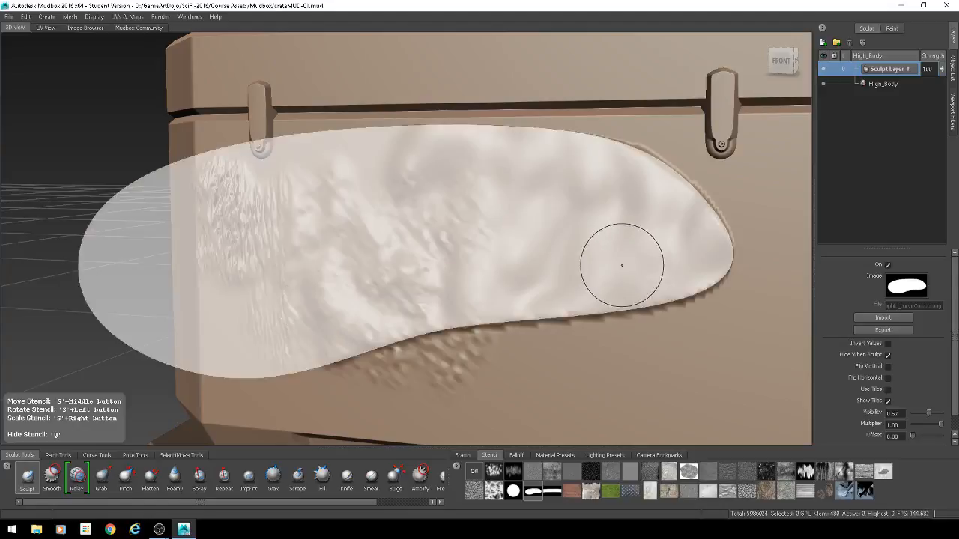
mouse_move(621, 265)
alt+middle_down()
mouse_move(556, 261)
mouse_move(560, 204)
alt+middle_up()
mouse_move(517, 303)
mouse_down()
mouse_move(360, 322)
mouse_move(297, 355)
mouse_move(689, 298)
mouse_up()
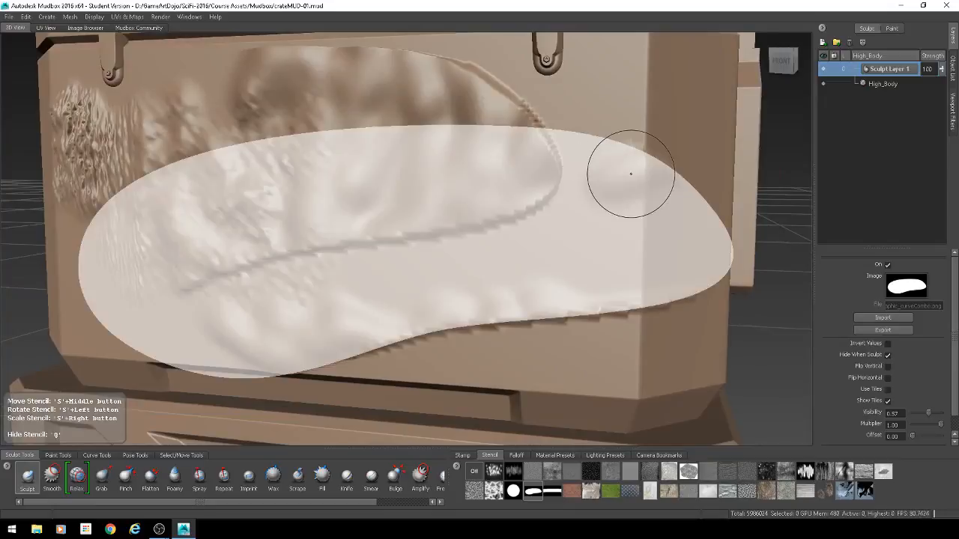
mouse_move(619, 261)
alt+mouse_down()
mouse_move(553, 314)
mouse_move(486, 293)
mouse_move(495, 305)
mouse_move(484, 163)
alt+mouse_up()
mouse_move(420, 132)
mouse_down()
mouse_move(217, 166)
mouse_move(130, 231)
mouse_up()
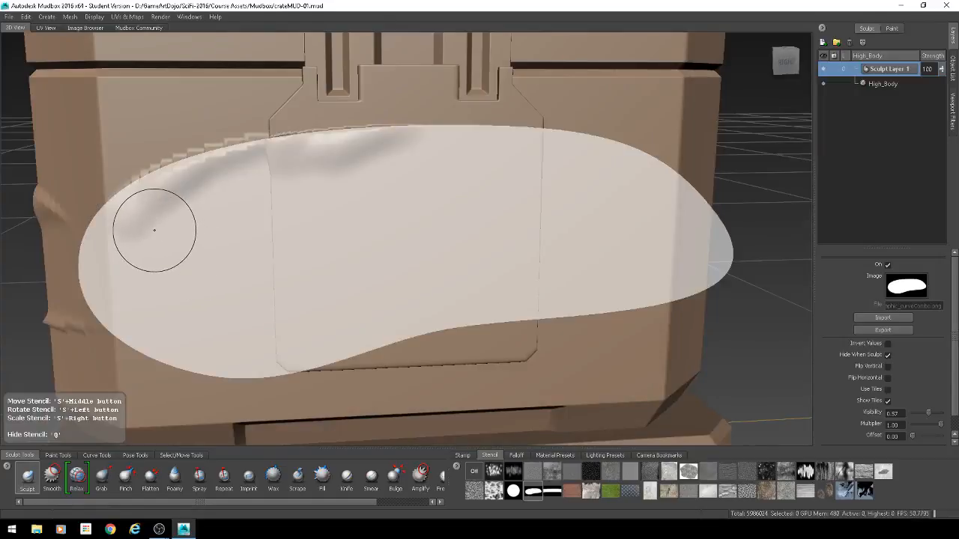
mouse_move(385, 278)
alt+mouse_down()
mouse_move(338, 279)
mouse_move(410, 248)
alt+mouse_up()
Step: Sculpt a bump on the crate's side face next to the raised panel, across the stencil's edge, and smooth it
key(space)
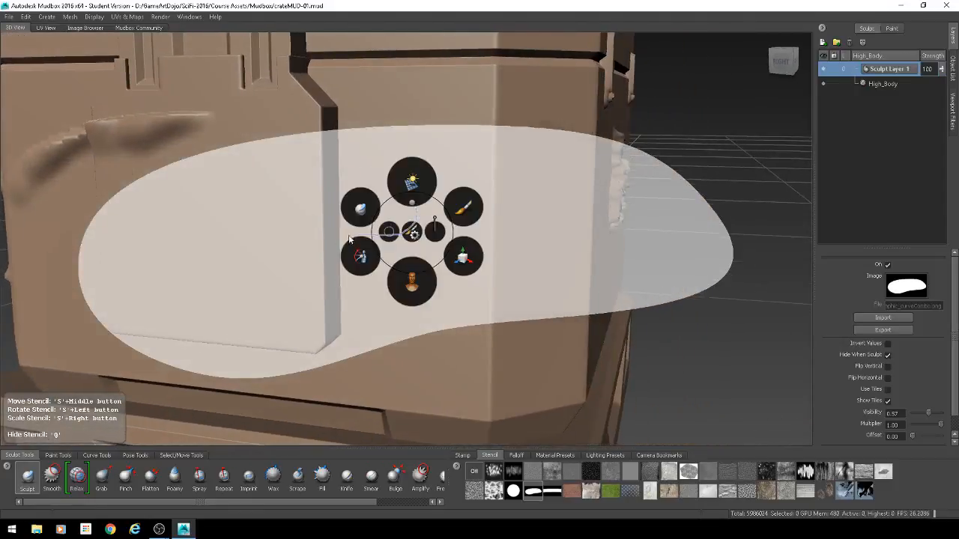
mouse_move(395, 204)
mouse_down()
mouse_move(393, 217)
mouse_move(397, 210)
mouse_up()
mouse_move(388, 120)
mouse_down()
mouse_move(397, 150)
mouse_move(449, 187)
mouse_move(367, 173)
mouse_move(412, 168)
mouse_up()
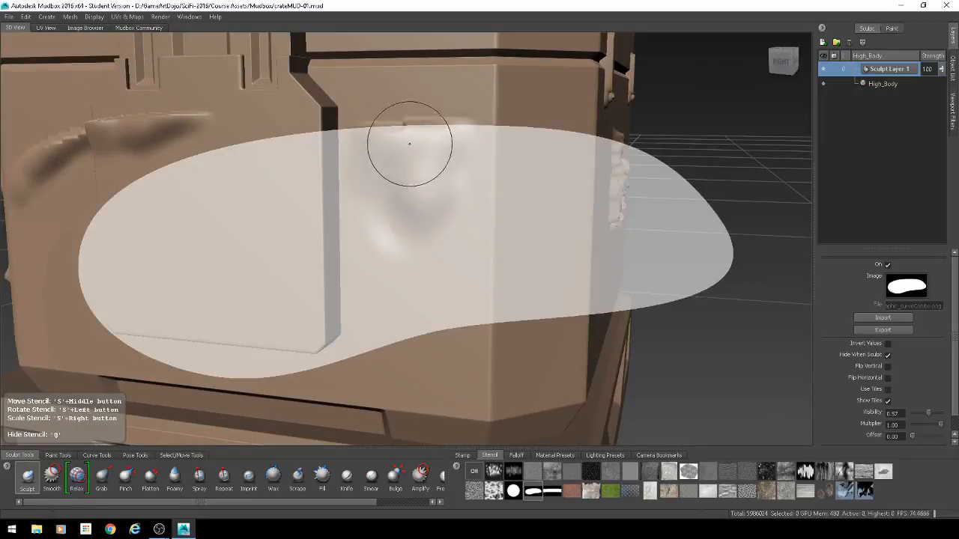
shift+drag(400, 133, 402, 144)
alt+drag(551, 277, 507, 289)
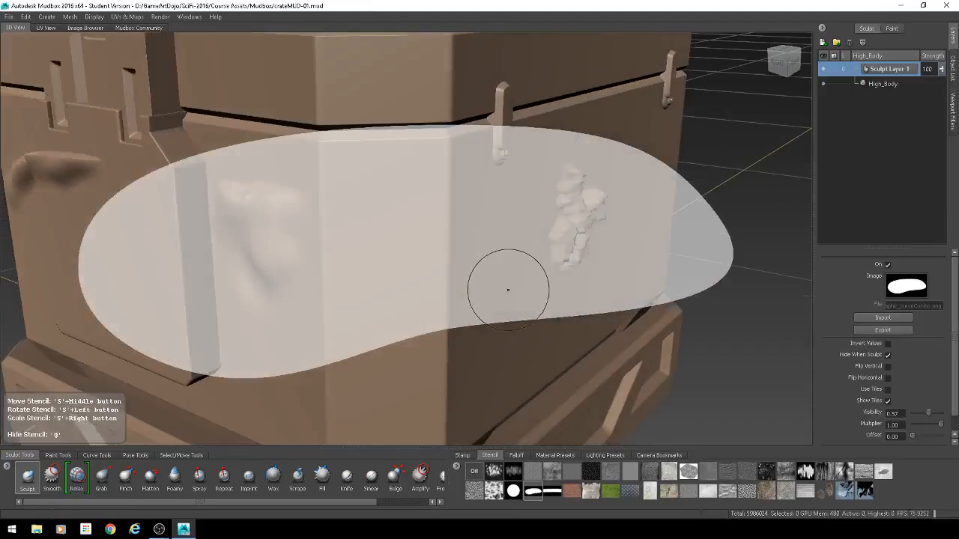
alt+drag(629, 262, 492, 267)
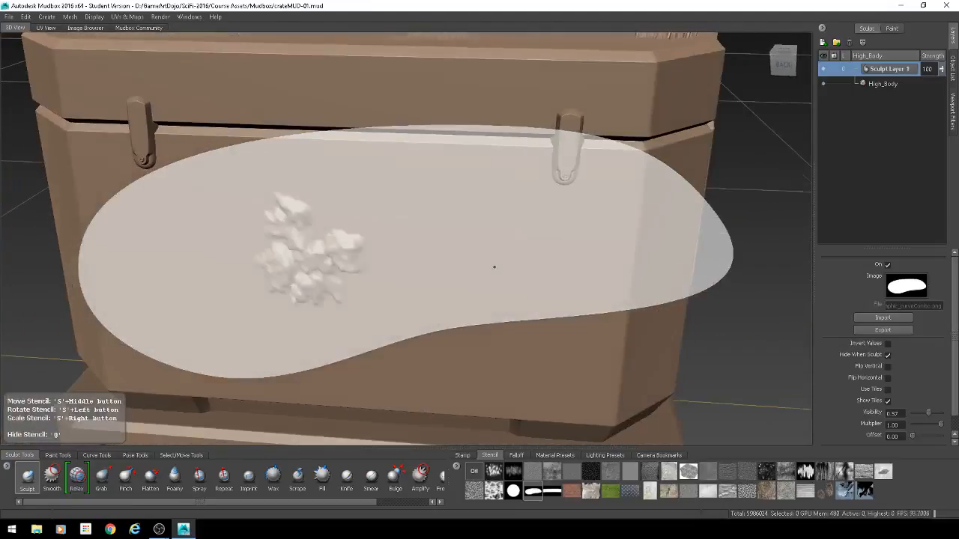
Step: Delete the sculpt layer holding the test strokes and add a new, empty sculpt layer
right_click(872, 71)
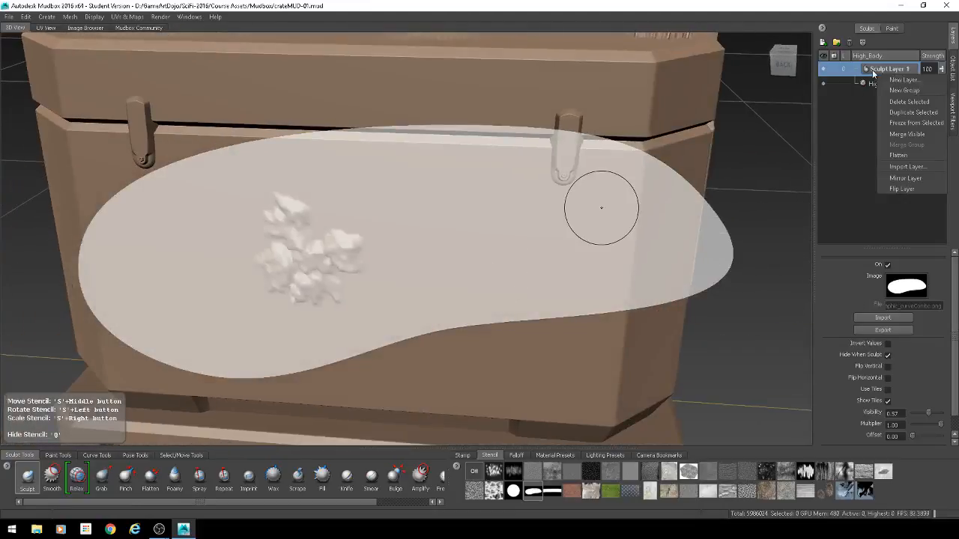
click(908, 101)
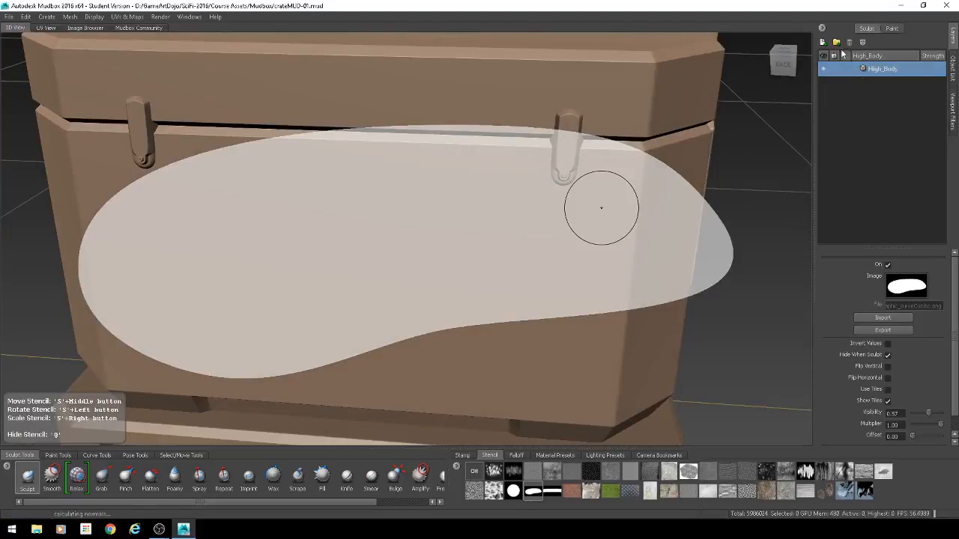
click(823, 42)
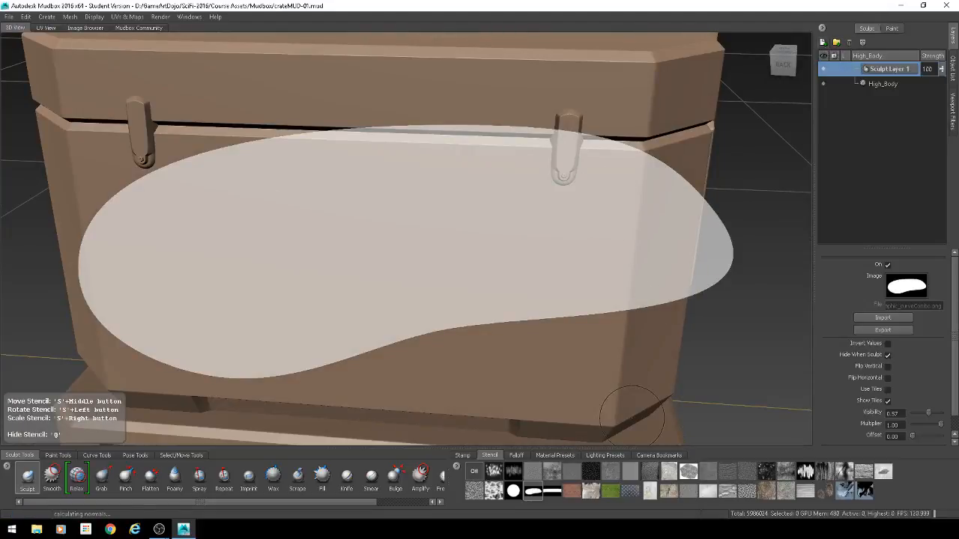
Step: Turn the curved-shape stencil off
click(599, 455)
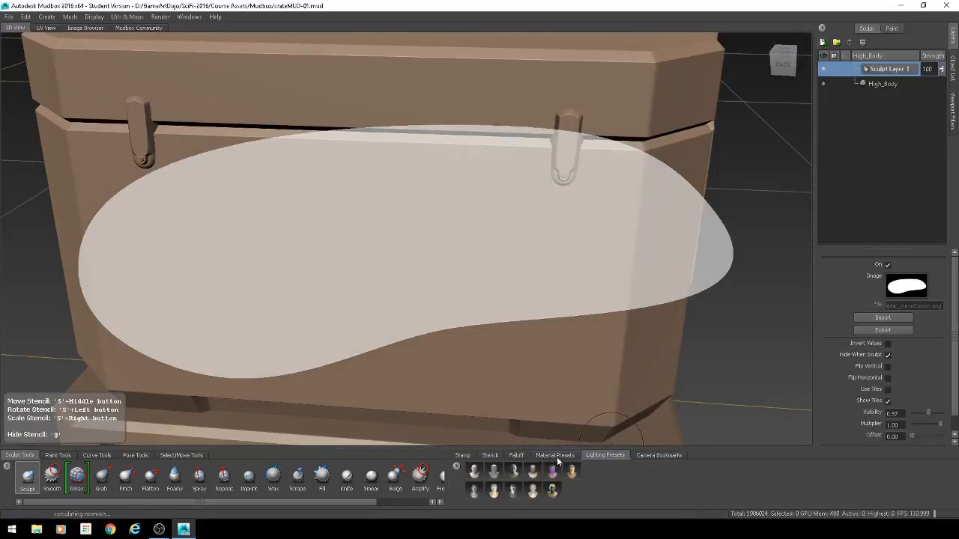
click(555, 456)
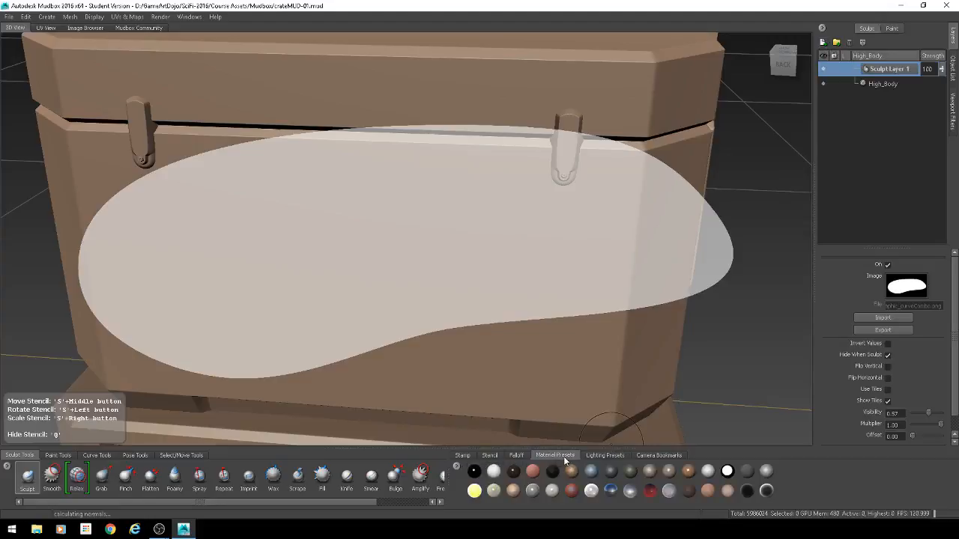
alt+drag(472, 344, 517, 330)
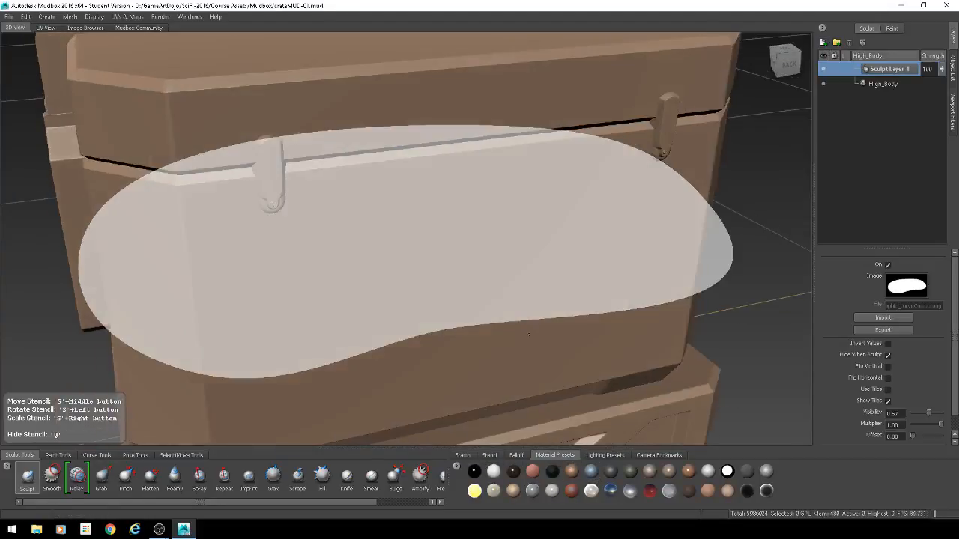
click(489, 456)
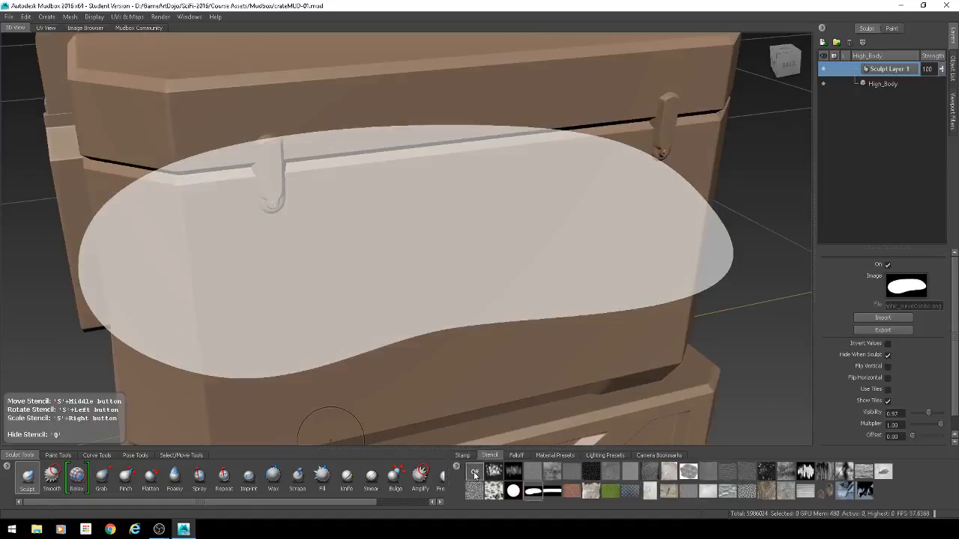
click(474, 471)
Step: Apply the second lighting preset to the scene and view the crate under it
click(595, 456)
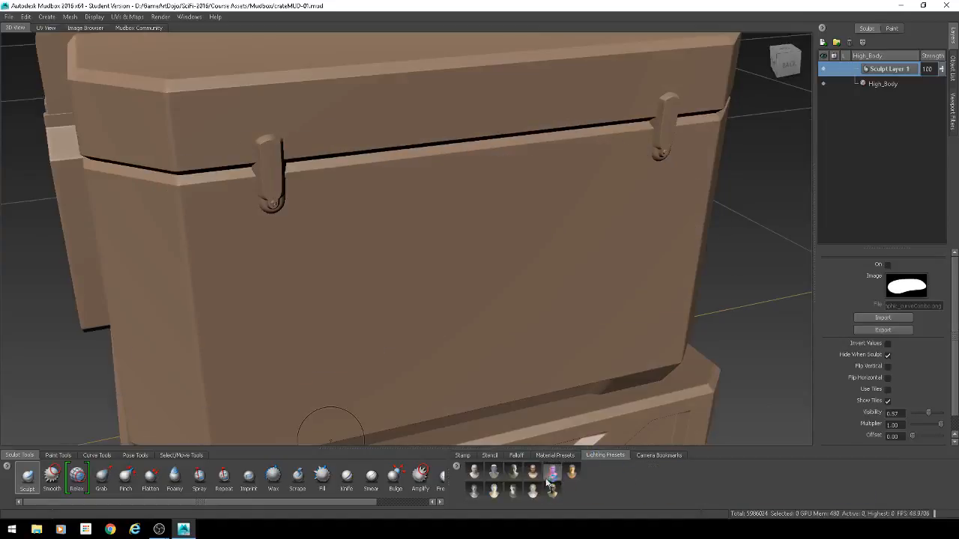
click(495, 475)
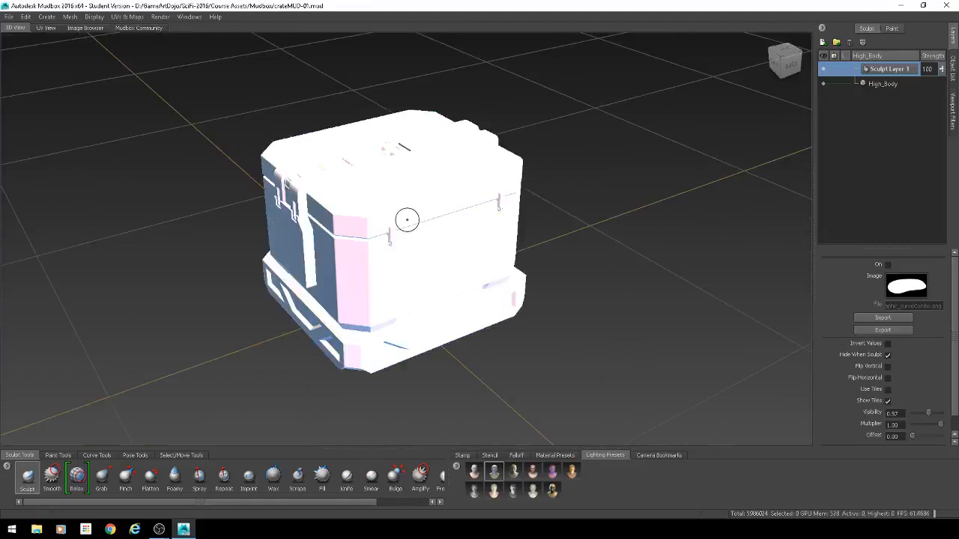
alt+drag(407, 220, 382, 343)
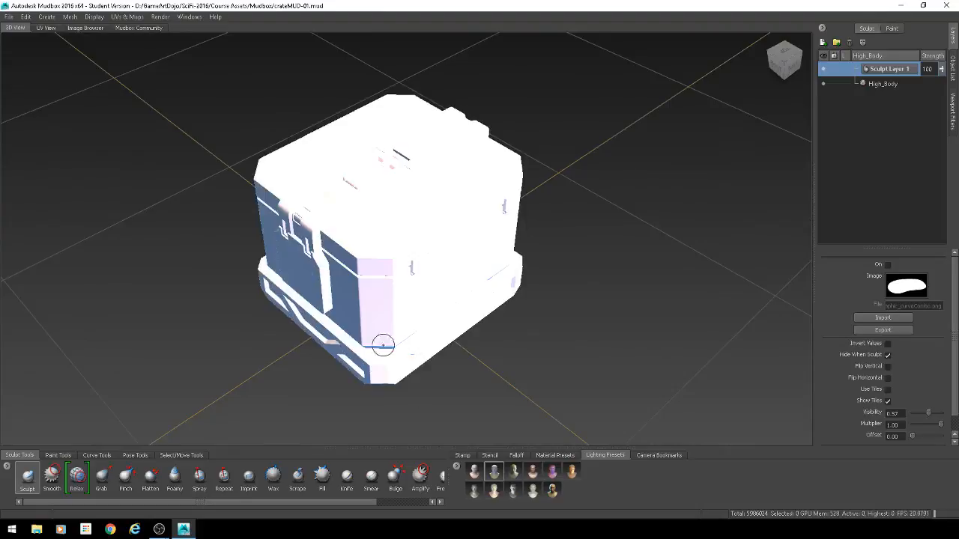
Step: Apply the first lighting preset to the scene and view the crate's faces under it from several sides
click(474, 472)
click(461, 282)
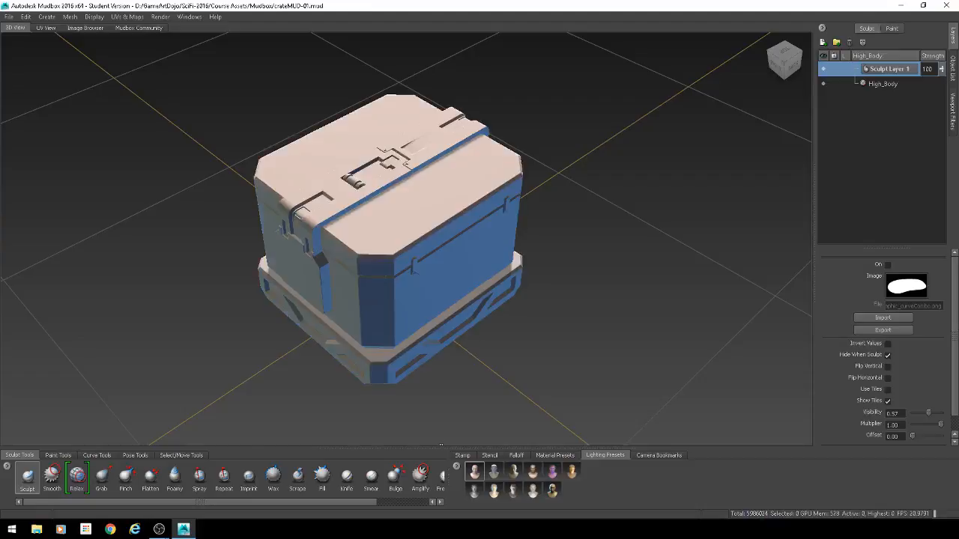
mouse_move(409, 284)
alt+mouse_down()
mouse_move(514, 251)
mouse_move(540, 337)
alt+mouse_up()
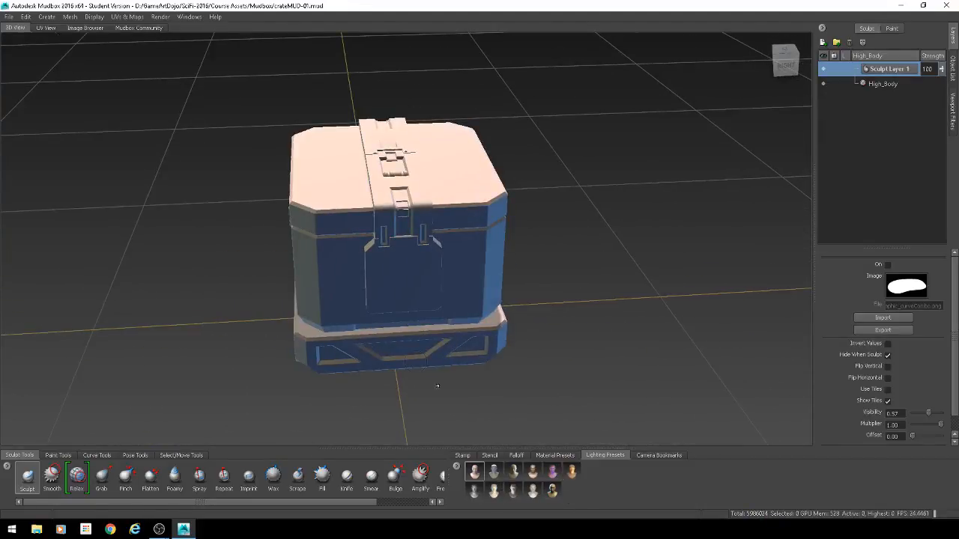
alt+drag(437, 386, 387, 150)
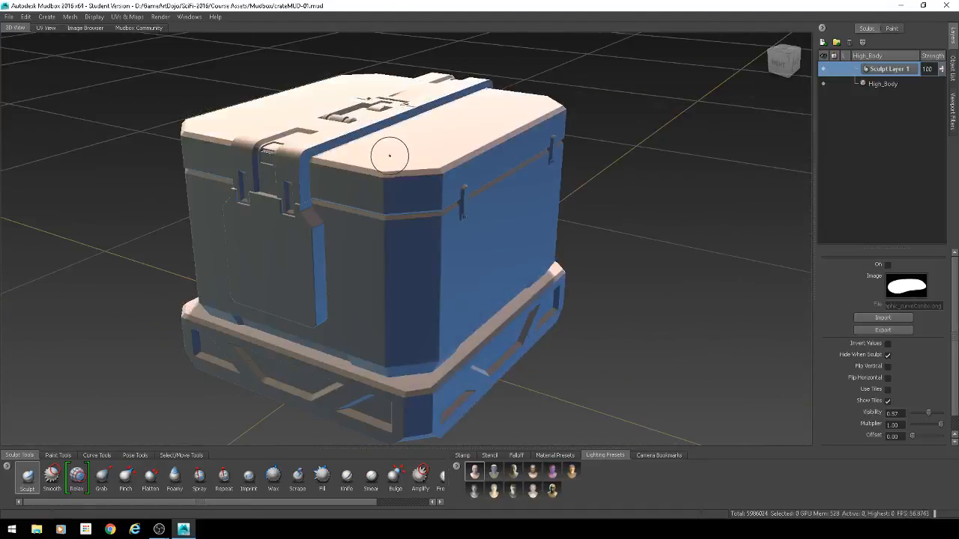
Step: Try the dark blue reflective material preset and the flat white one on the crate, viewing it from different sides
click(548, 456)
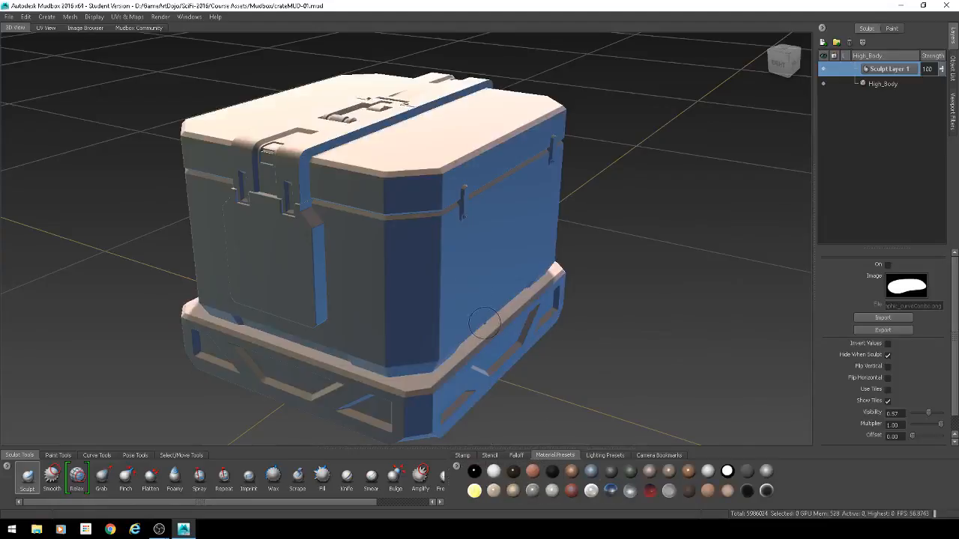
alt+drag(476, 327, 442, 255)
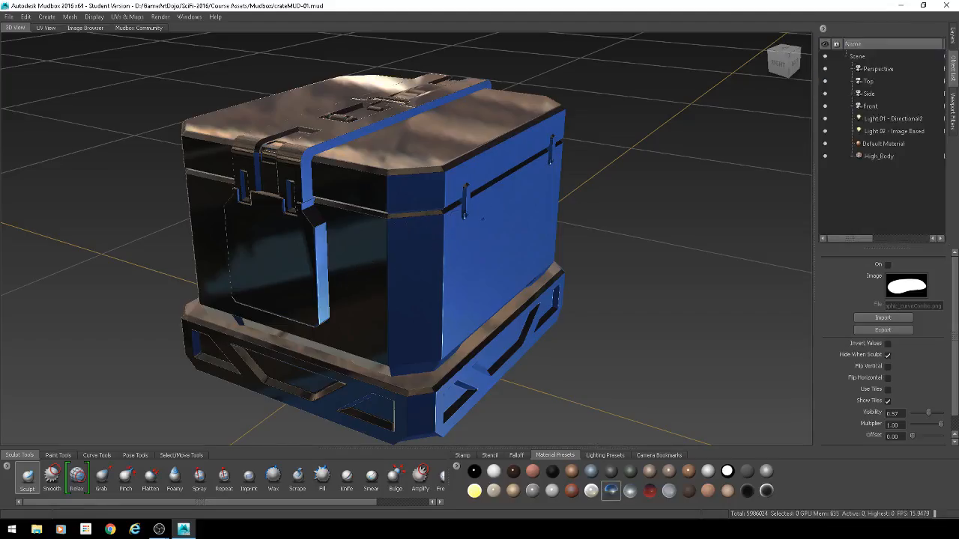
alt+drag(463, 235, 593, 349)
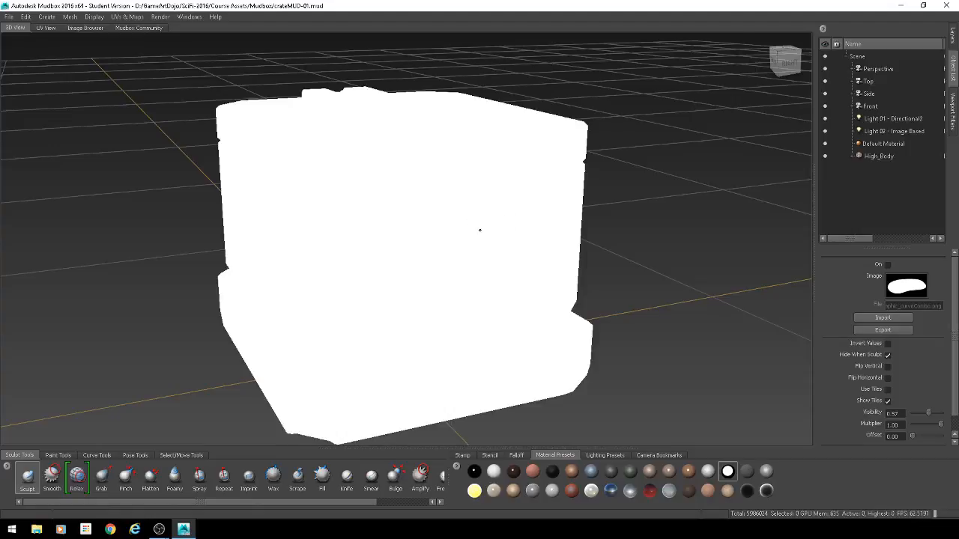
mouse_move(479, 229)
alt+mouse_down()
mouse_move(437, 248)
mouse_move(680, 236)
alt+mouse_up()
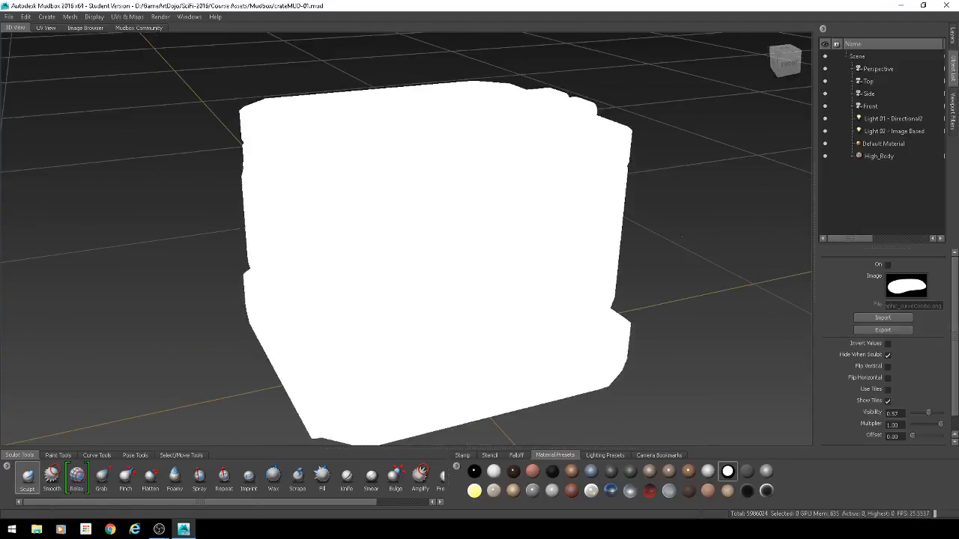
Step: Apply the sixth material preset in the upper row to the crate and view its lid and sides under it
click(571, 475)
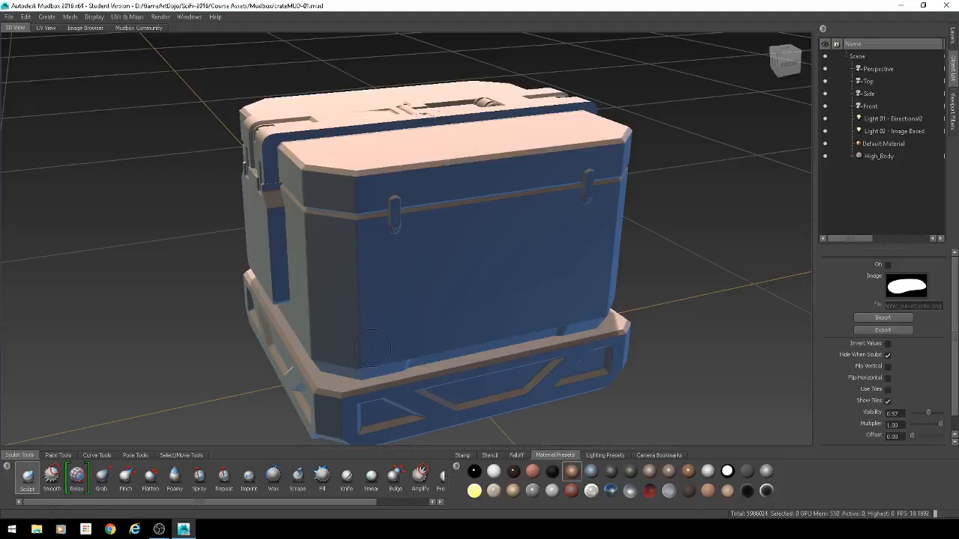
alt+drag(408, 300, 273, 337)
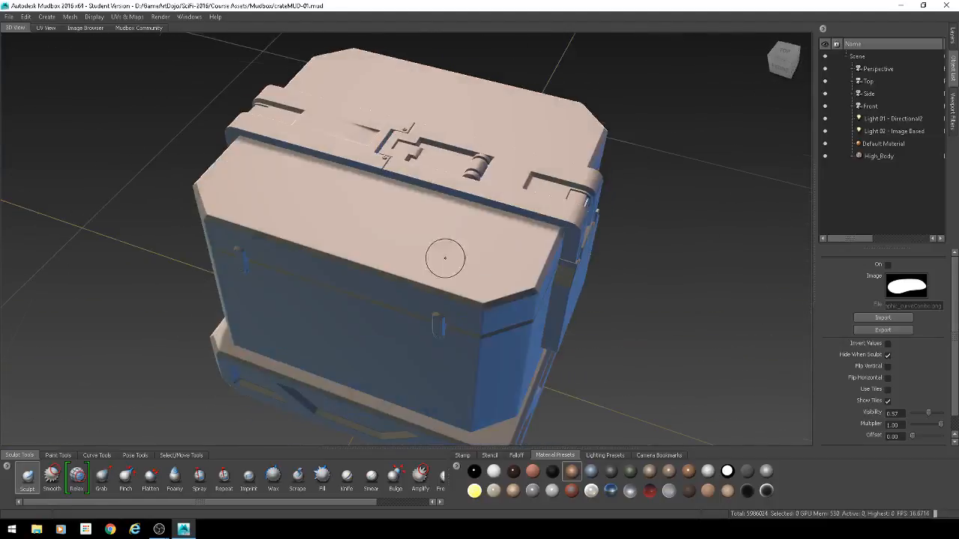
alt+drag(530, 248, 308, 236)
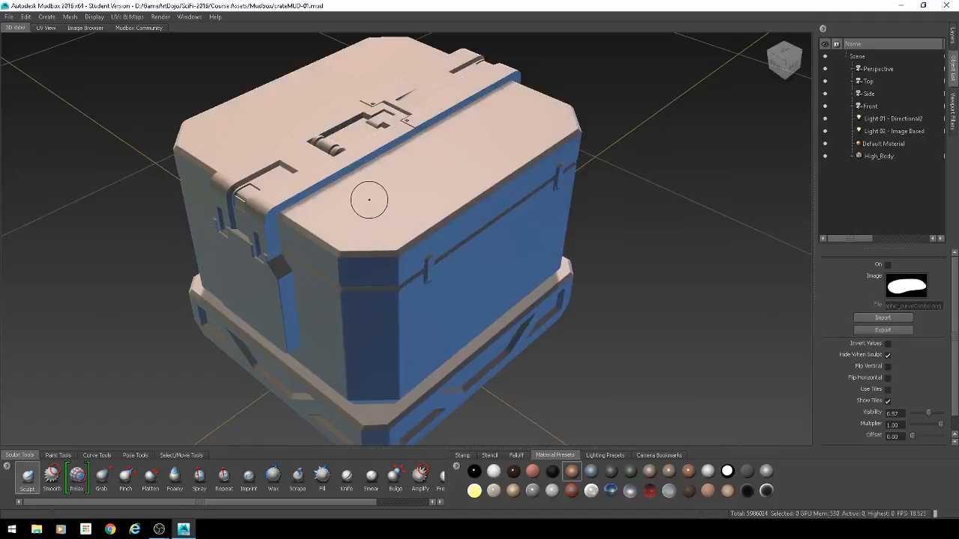
alt+drag(364, 214, 433, 201)
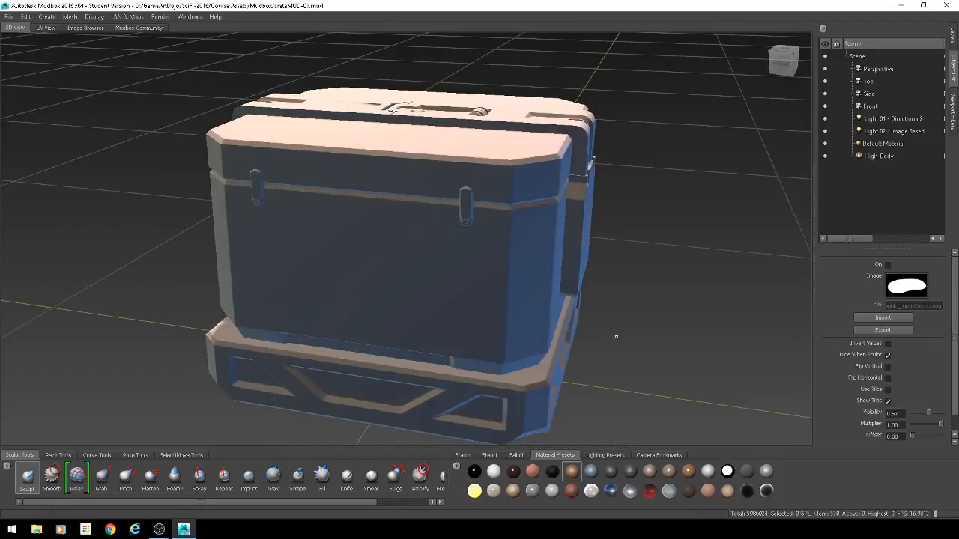
alt+drag(562, 311, 573, 422)
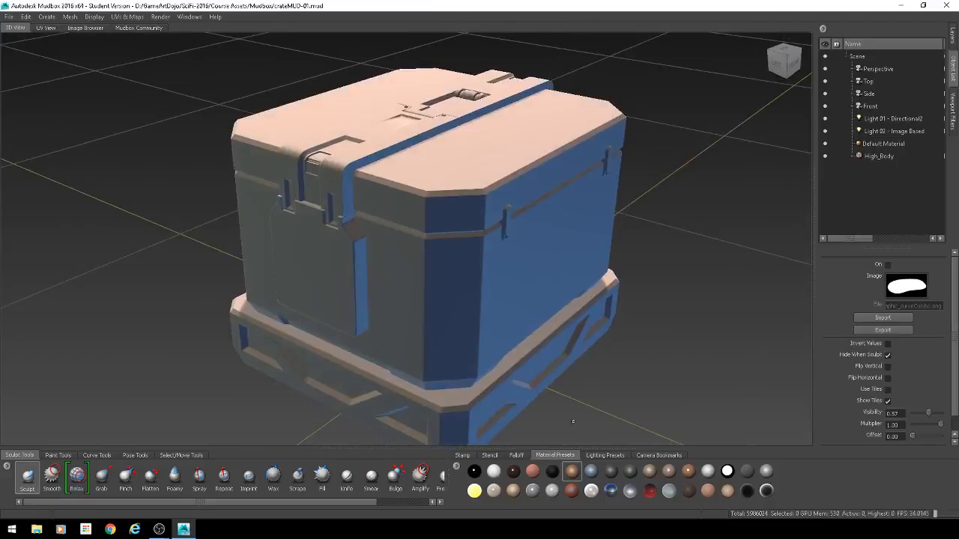
Step: Inspect the scene's object list by selecting High_Body and the Scene entry, and toggle High_Body's visibility
click(463, 455)
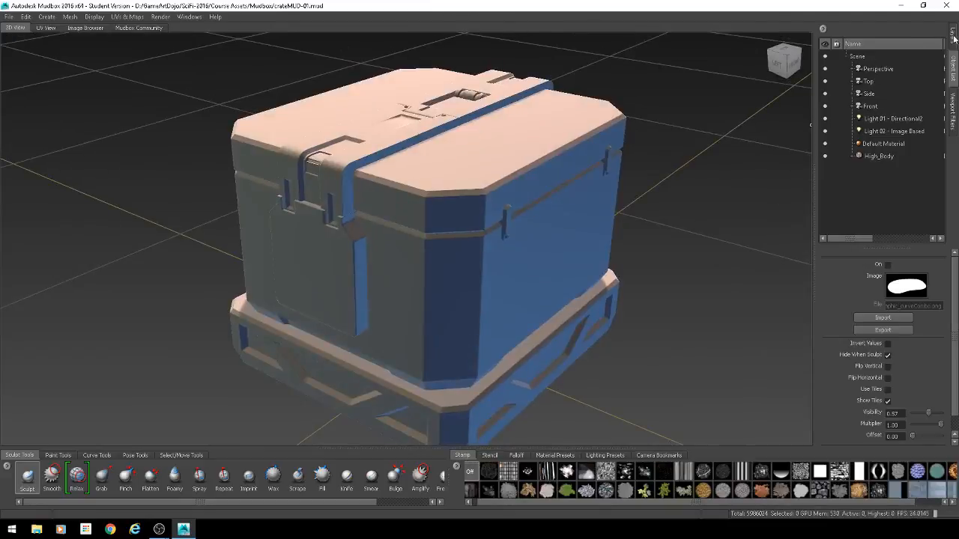
click(954, 35)
click(954, 66)
click(881, 156)
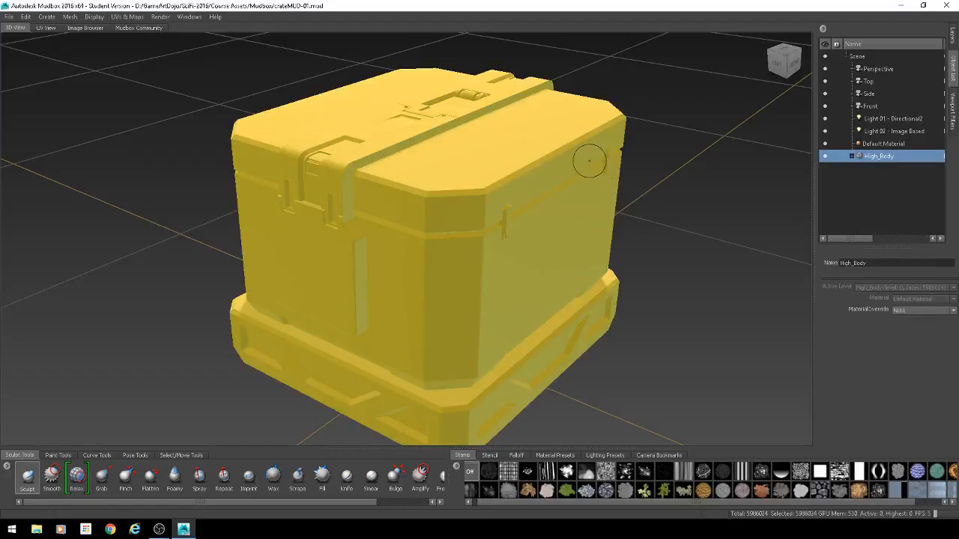
click(856, 57)
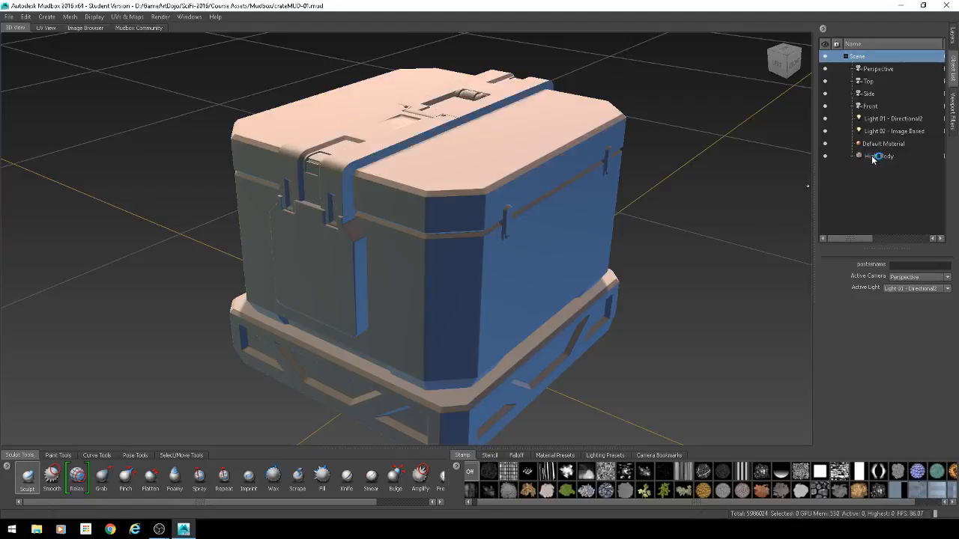
click(825, 157)
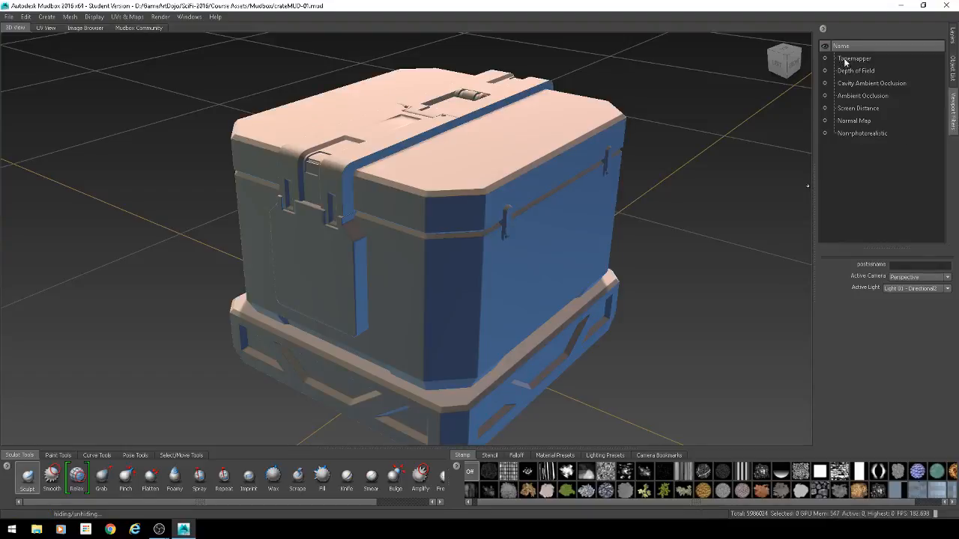
Step: Preview the Ambient Occlusion, Depth of Field and Tonemapper viewport filters on the crate one at a time, switching each off again
click(825, 96)
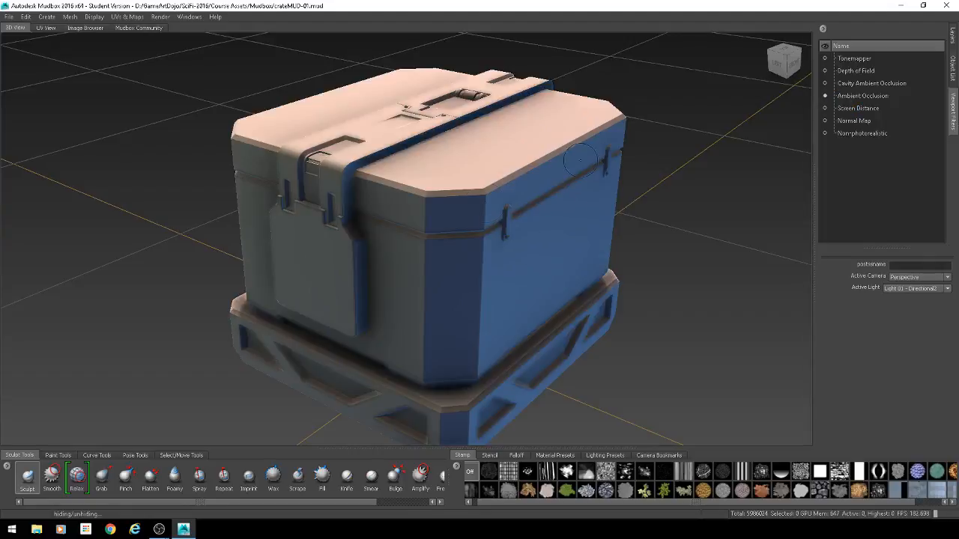
click(826, 96)
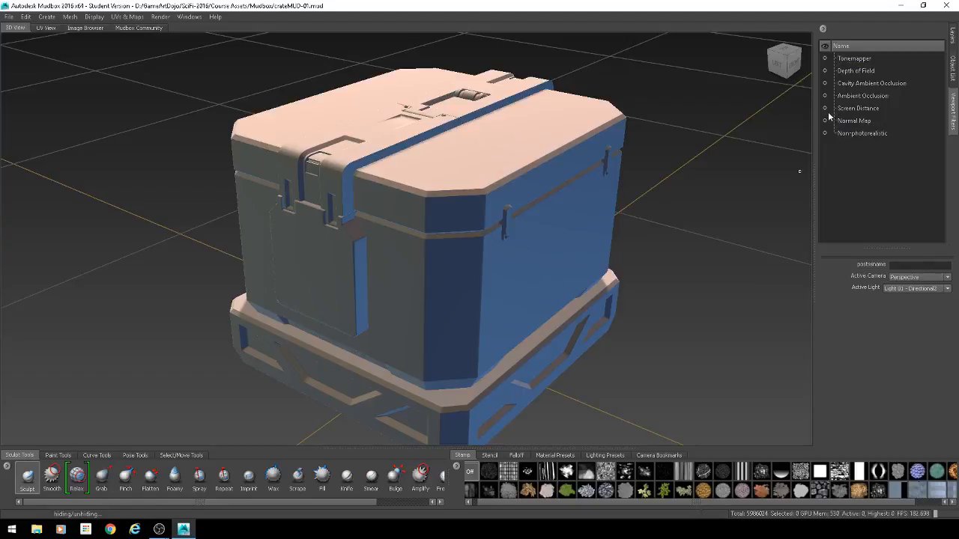
click(826, 71)
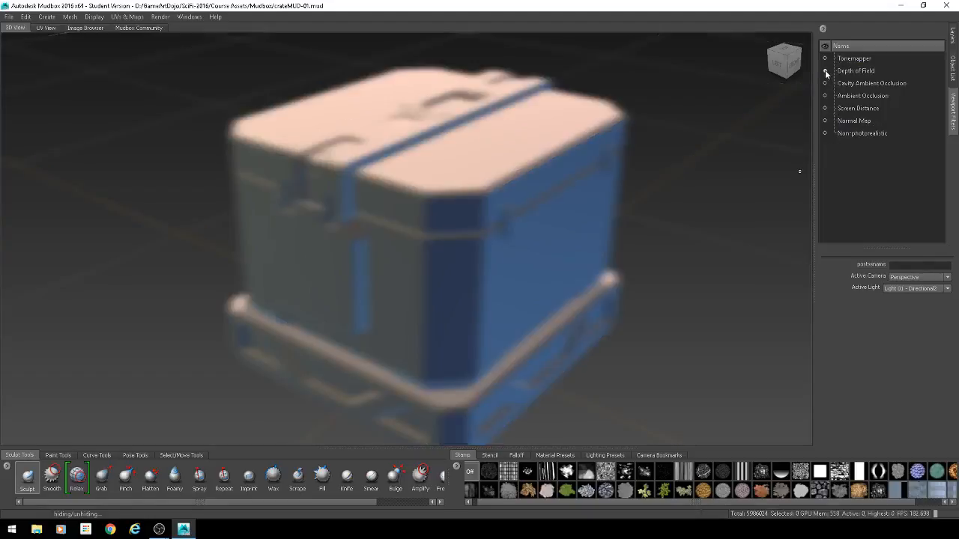
click(825, 71)
click(825, 59)
click(825, 58)
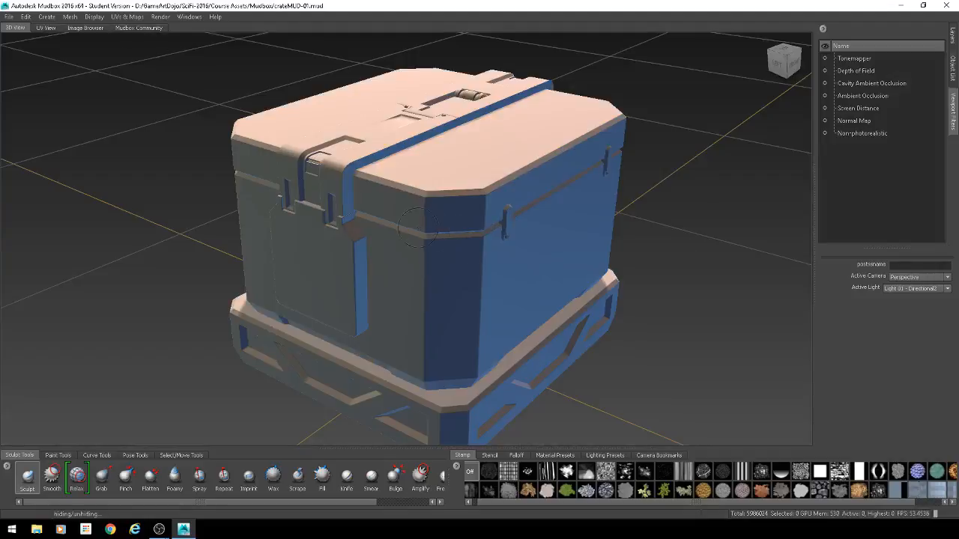
alt+drag(417, 227, 349, 201)
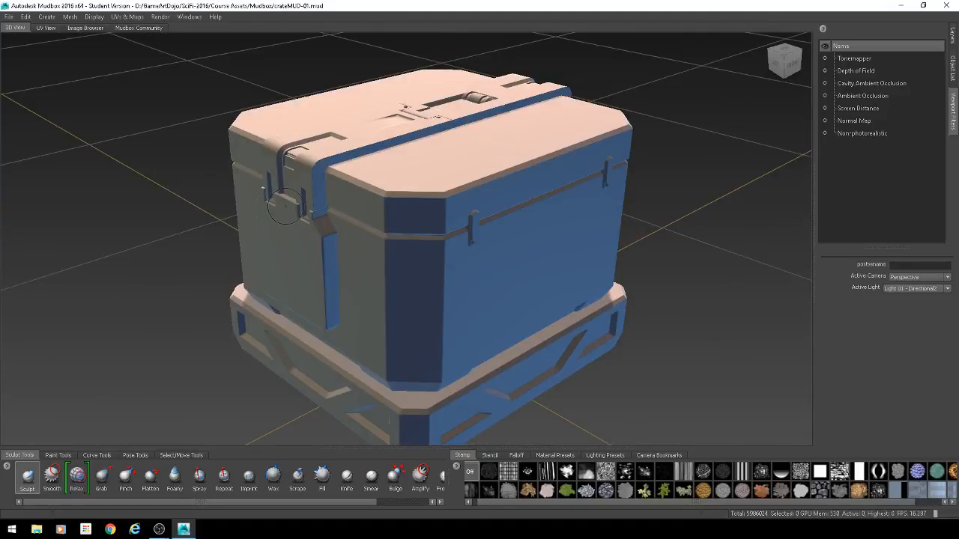
click(157, 529)
click(131, 500)
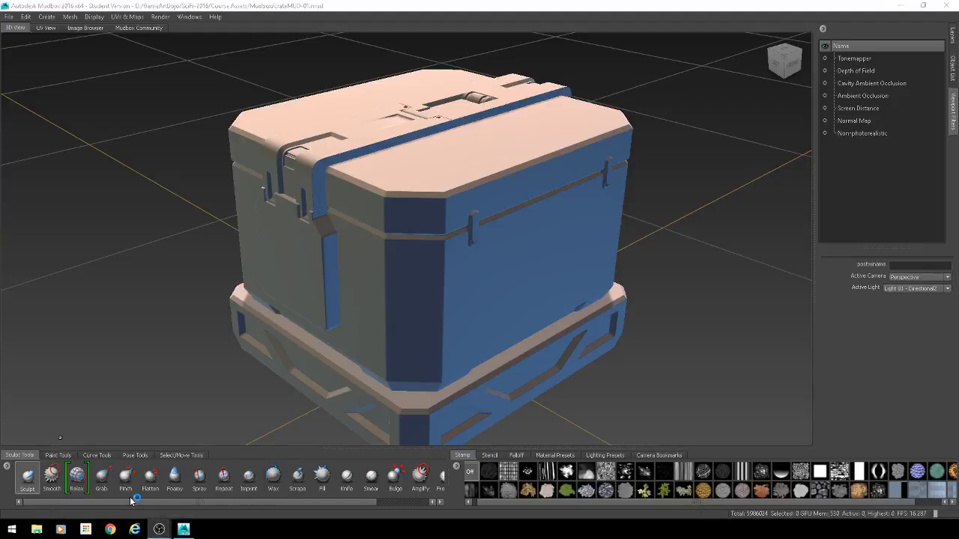